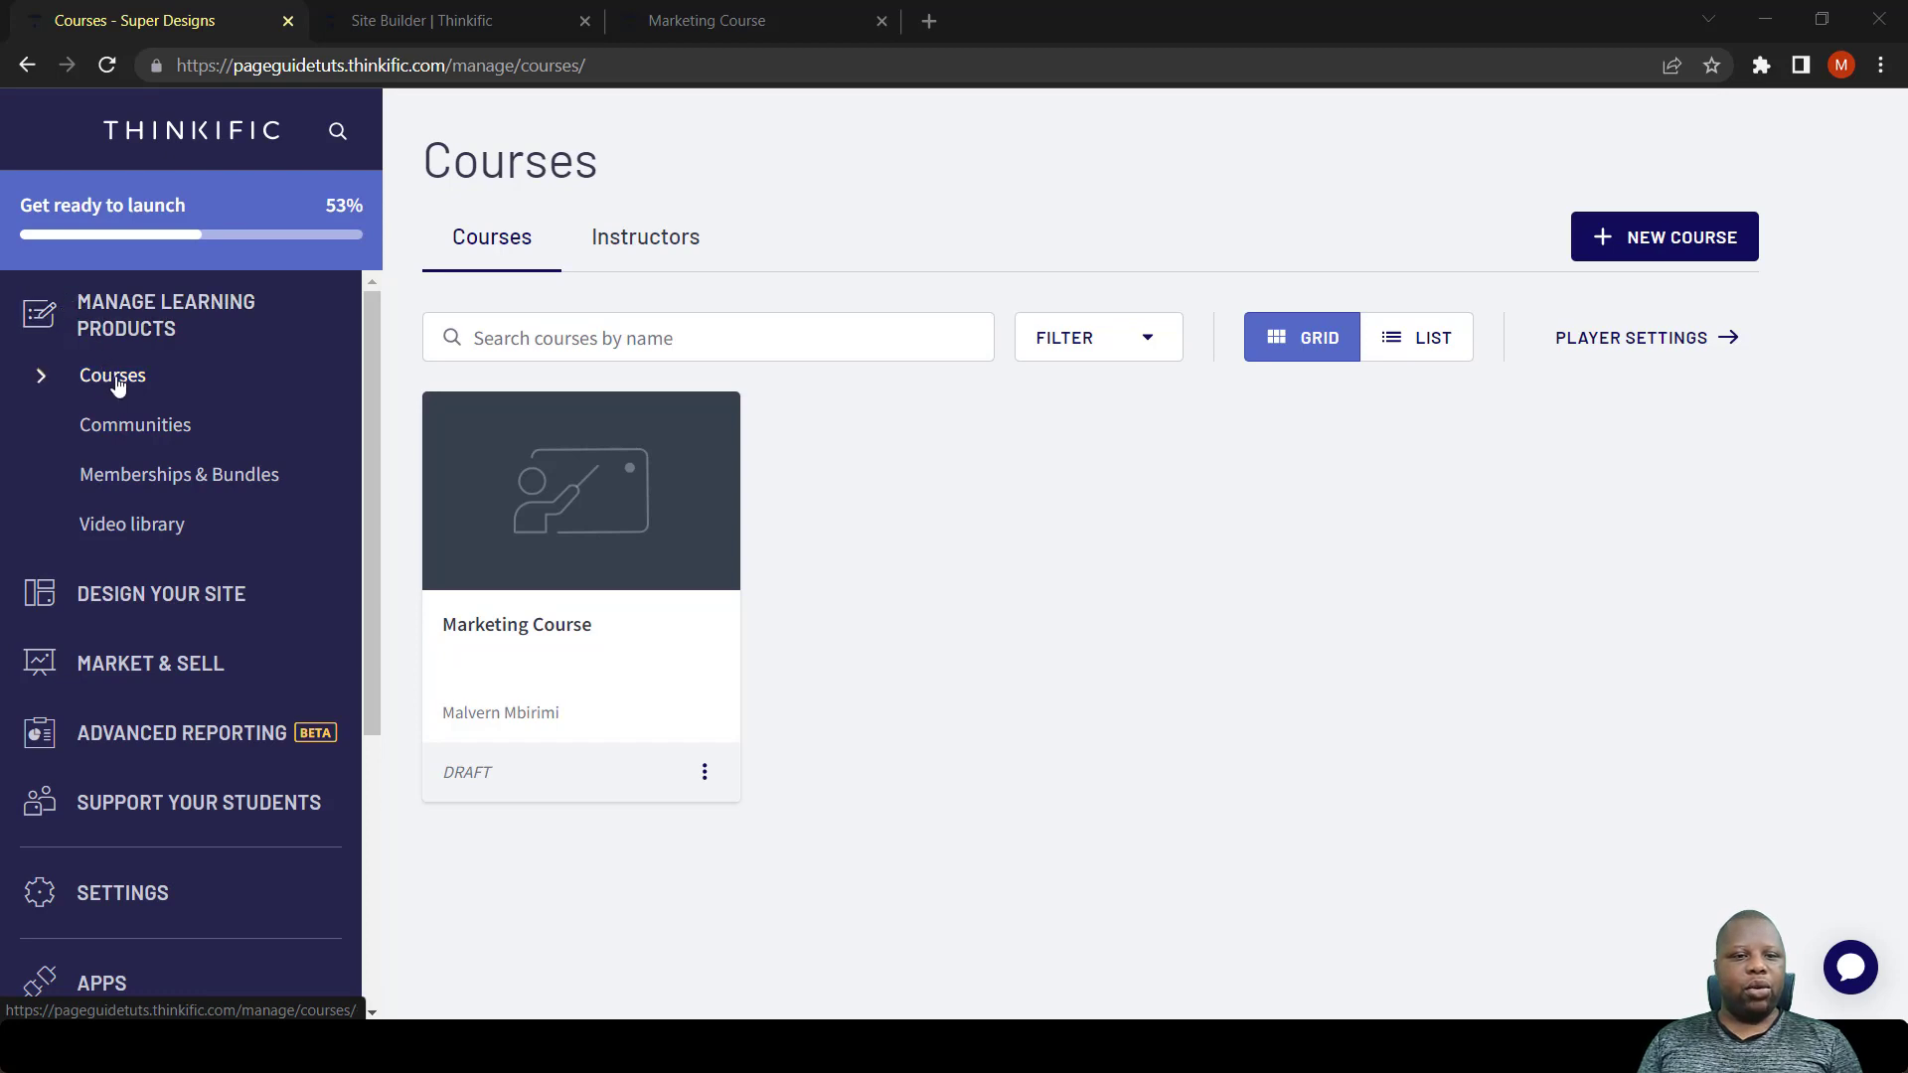
Open the Marketing Course and go to its pricing settings.
left_click(587, 648)
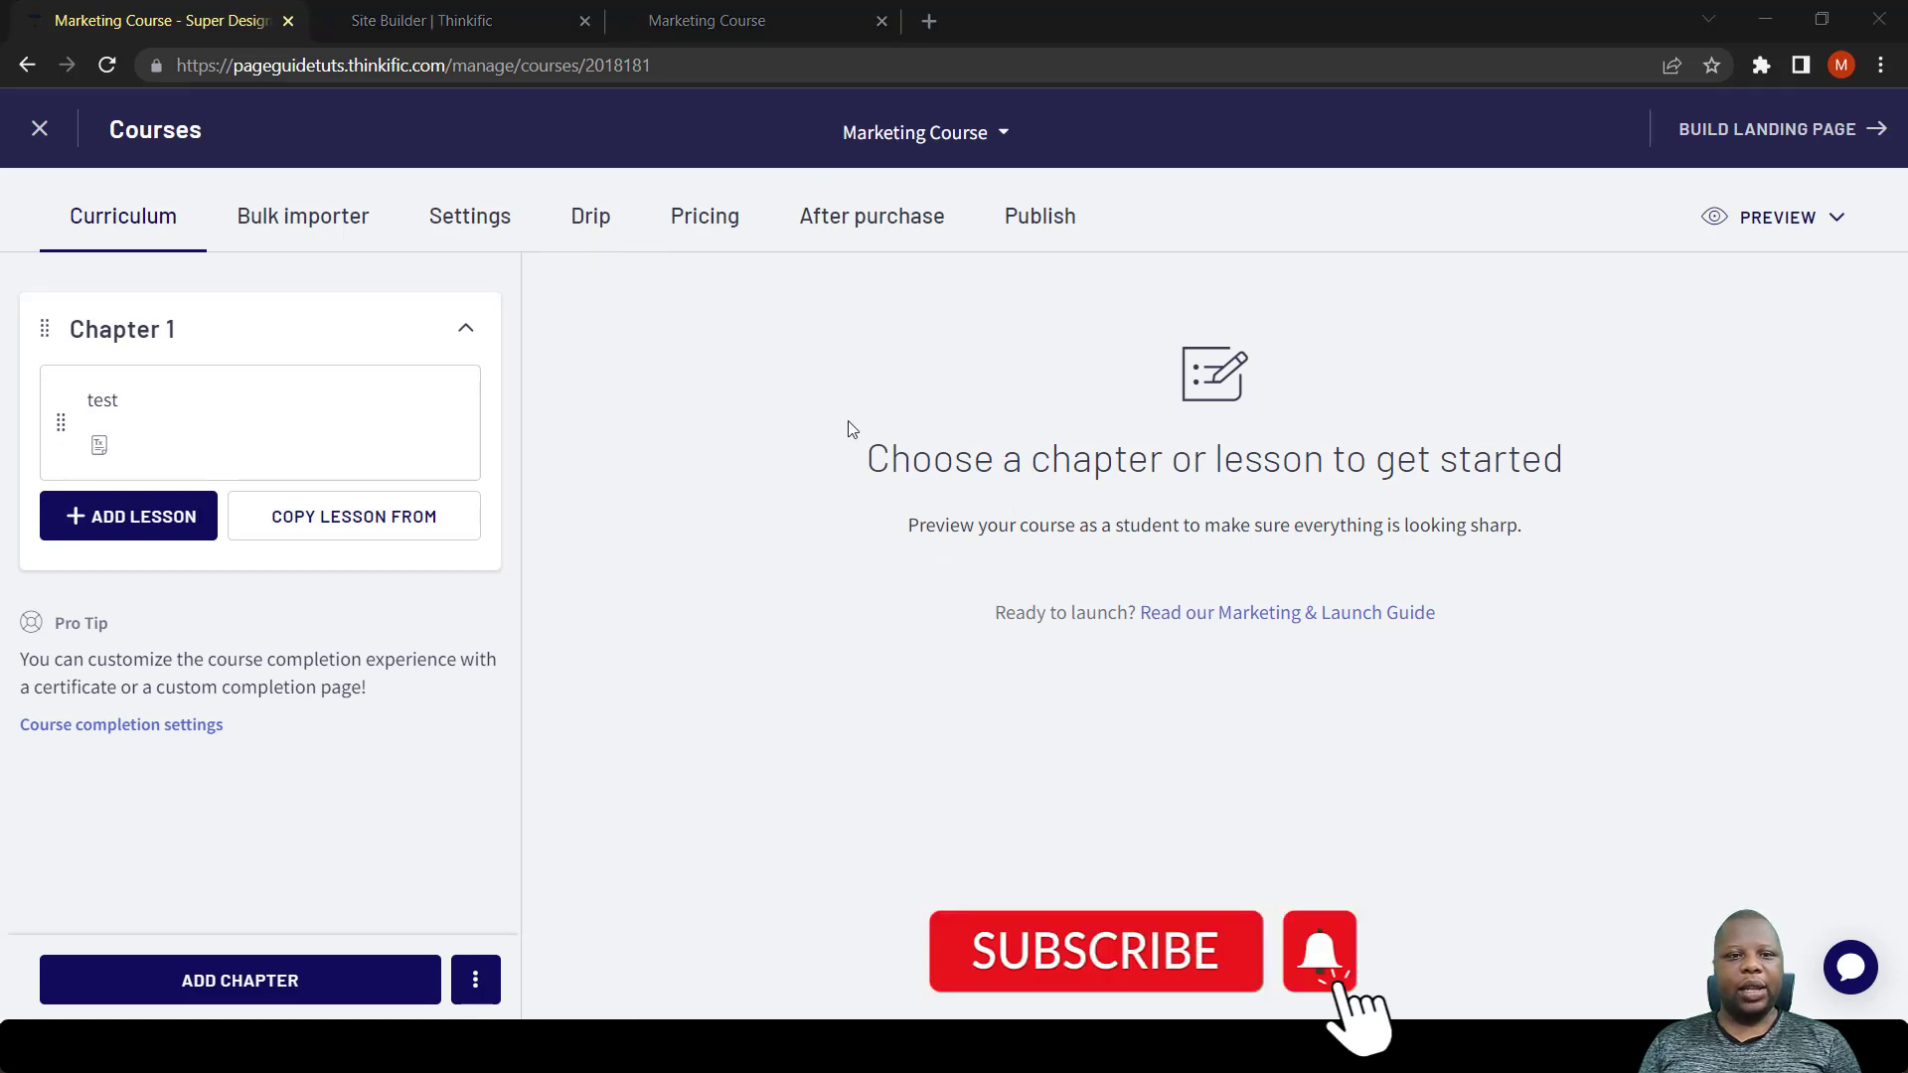
left_click(714, 227)
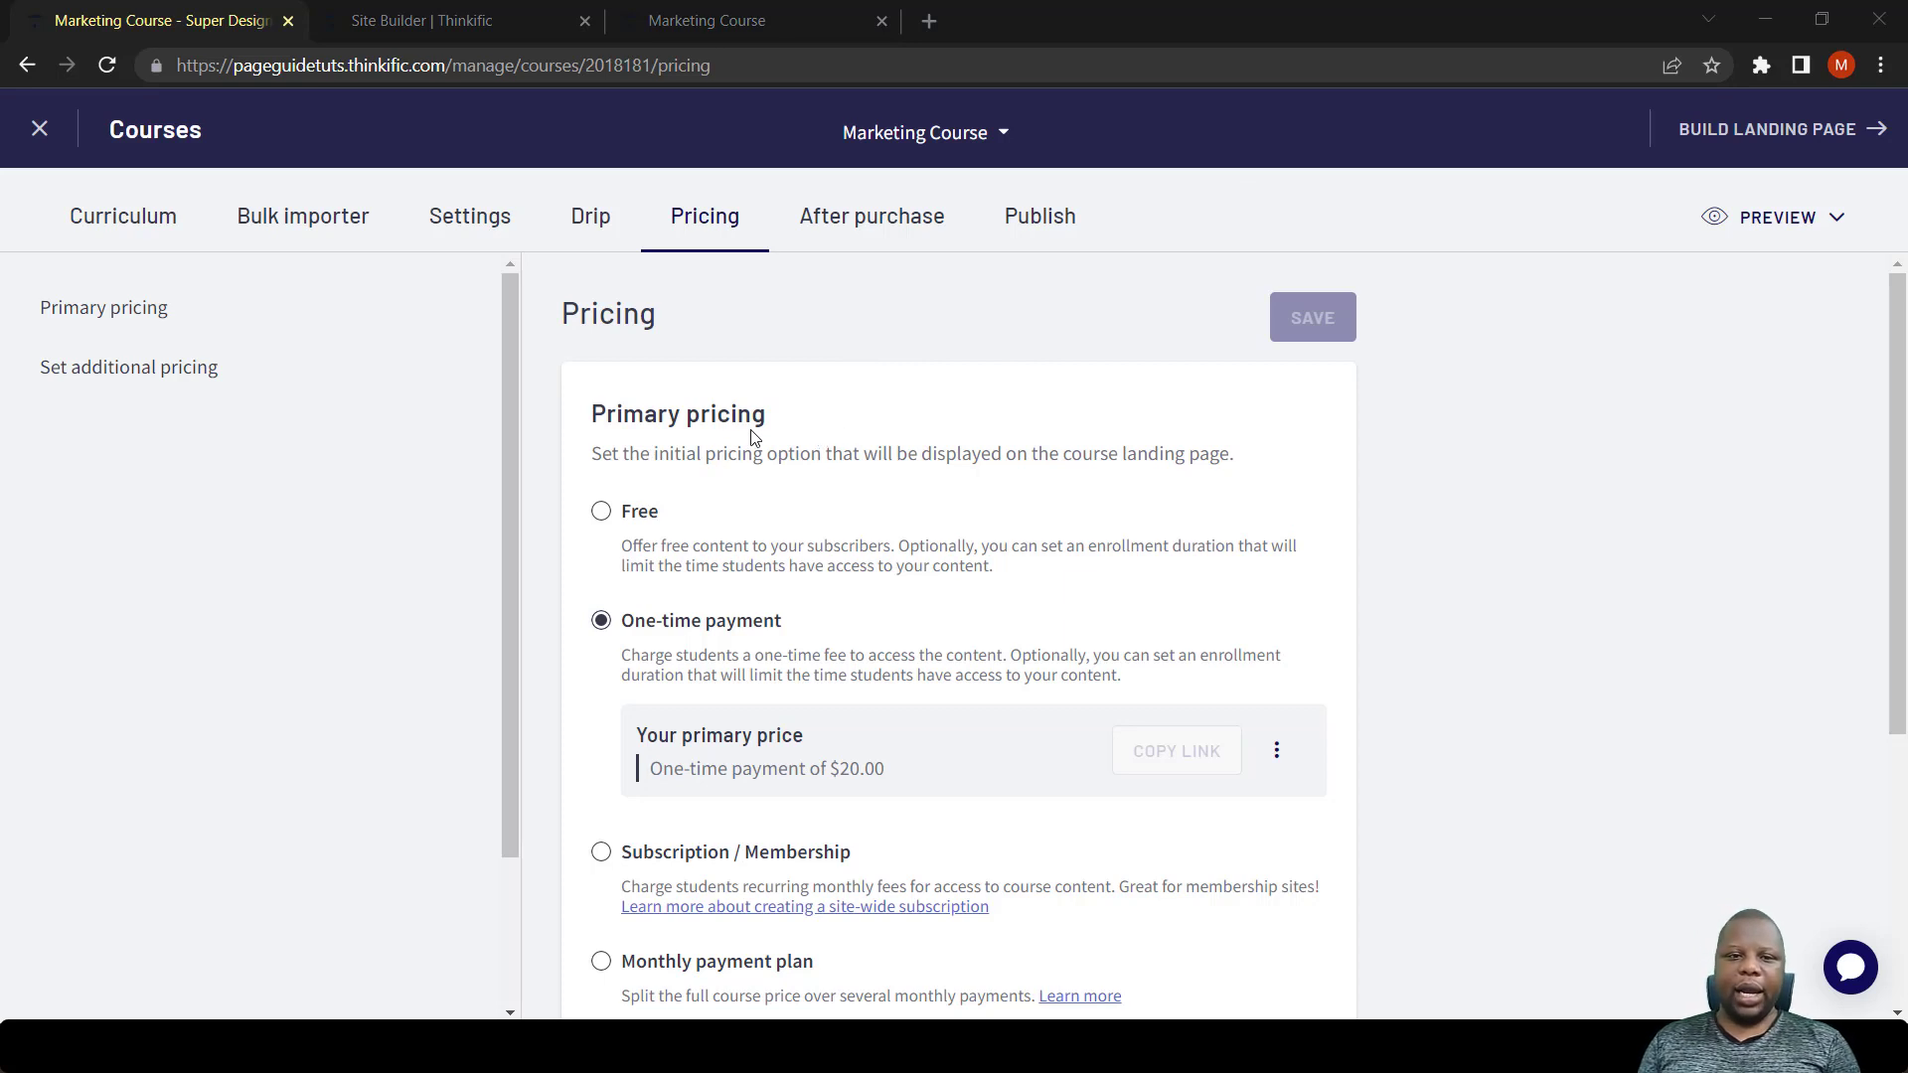
Set the primary pricing to Free with 60 days until expiry.
left_click(601, 513)
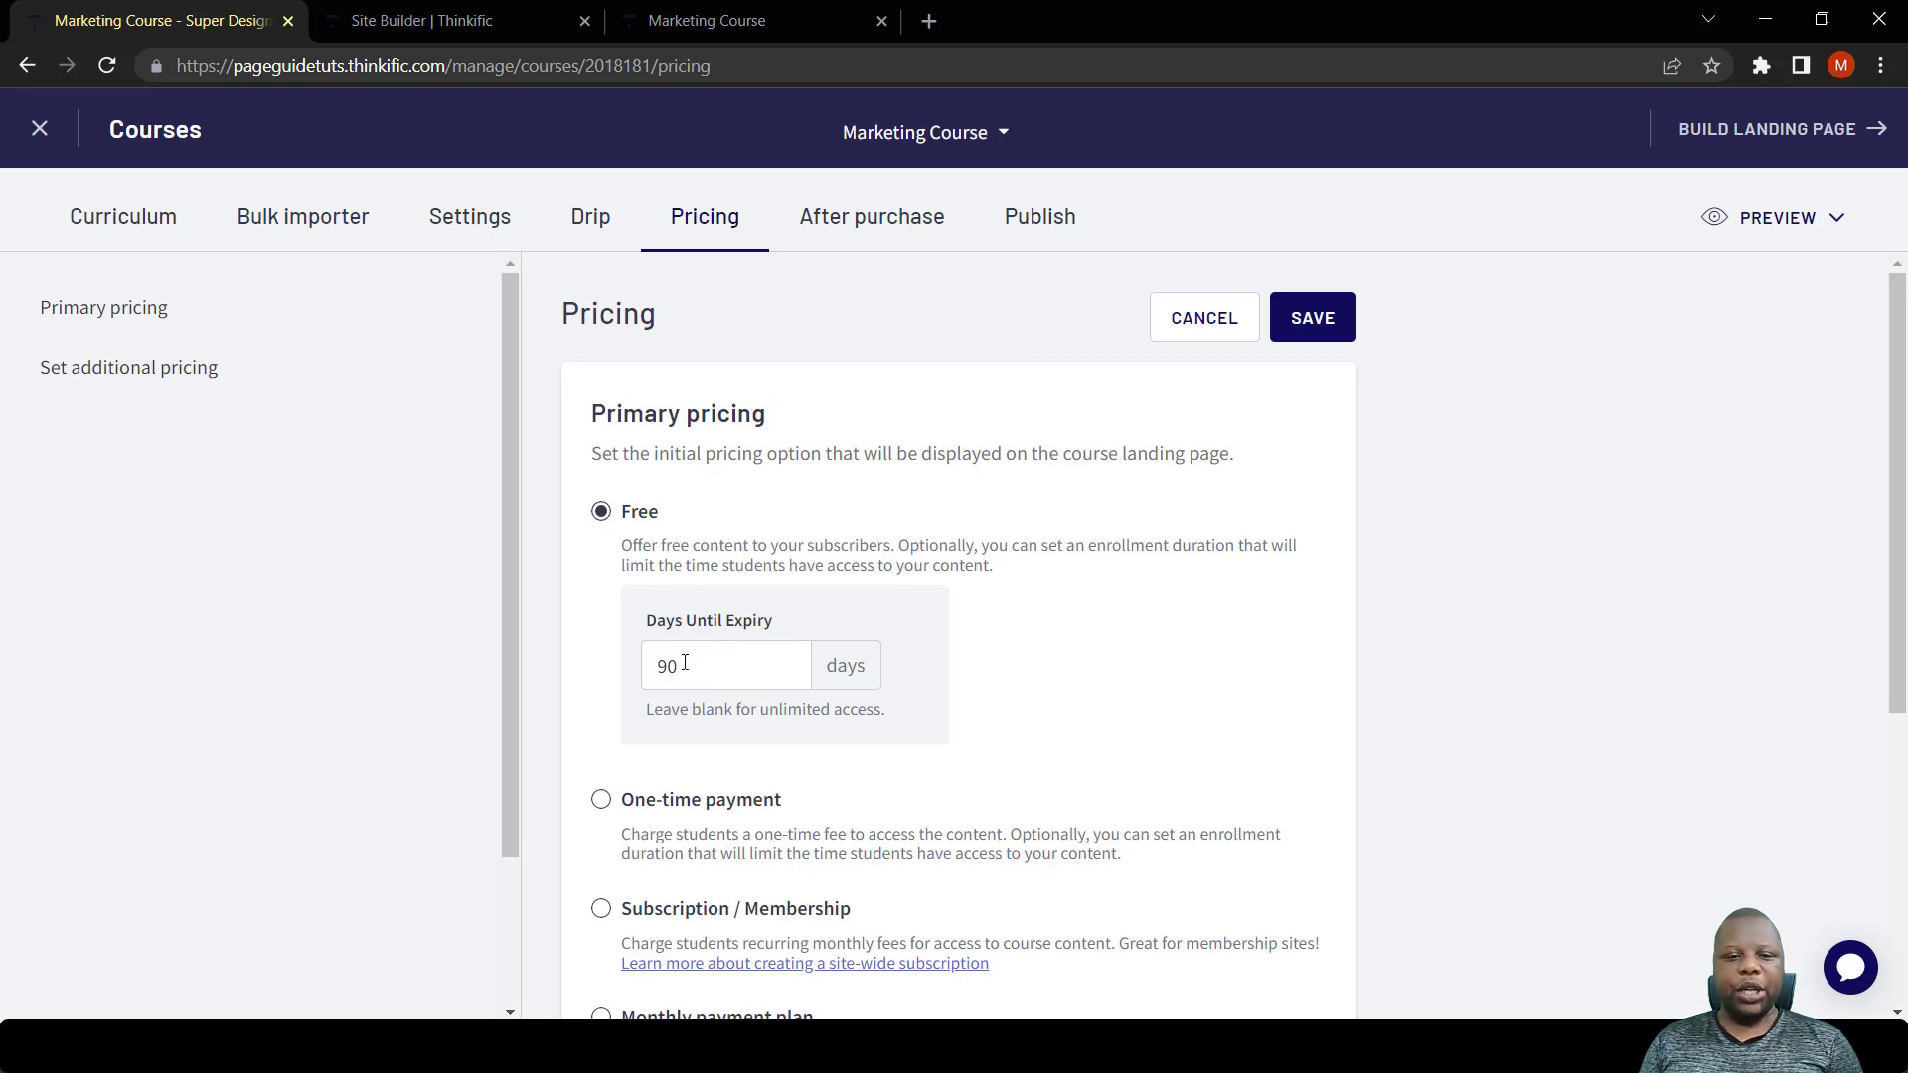
left_click_drag(683, 663, 636, 674)
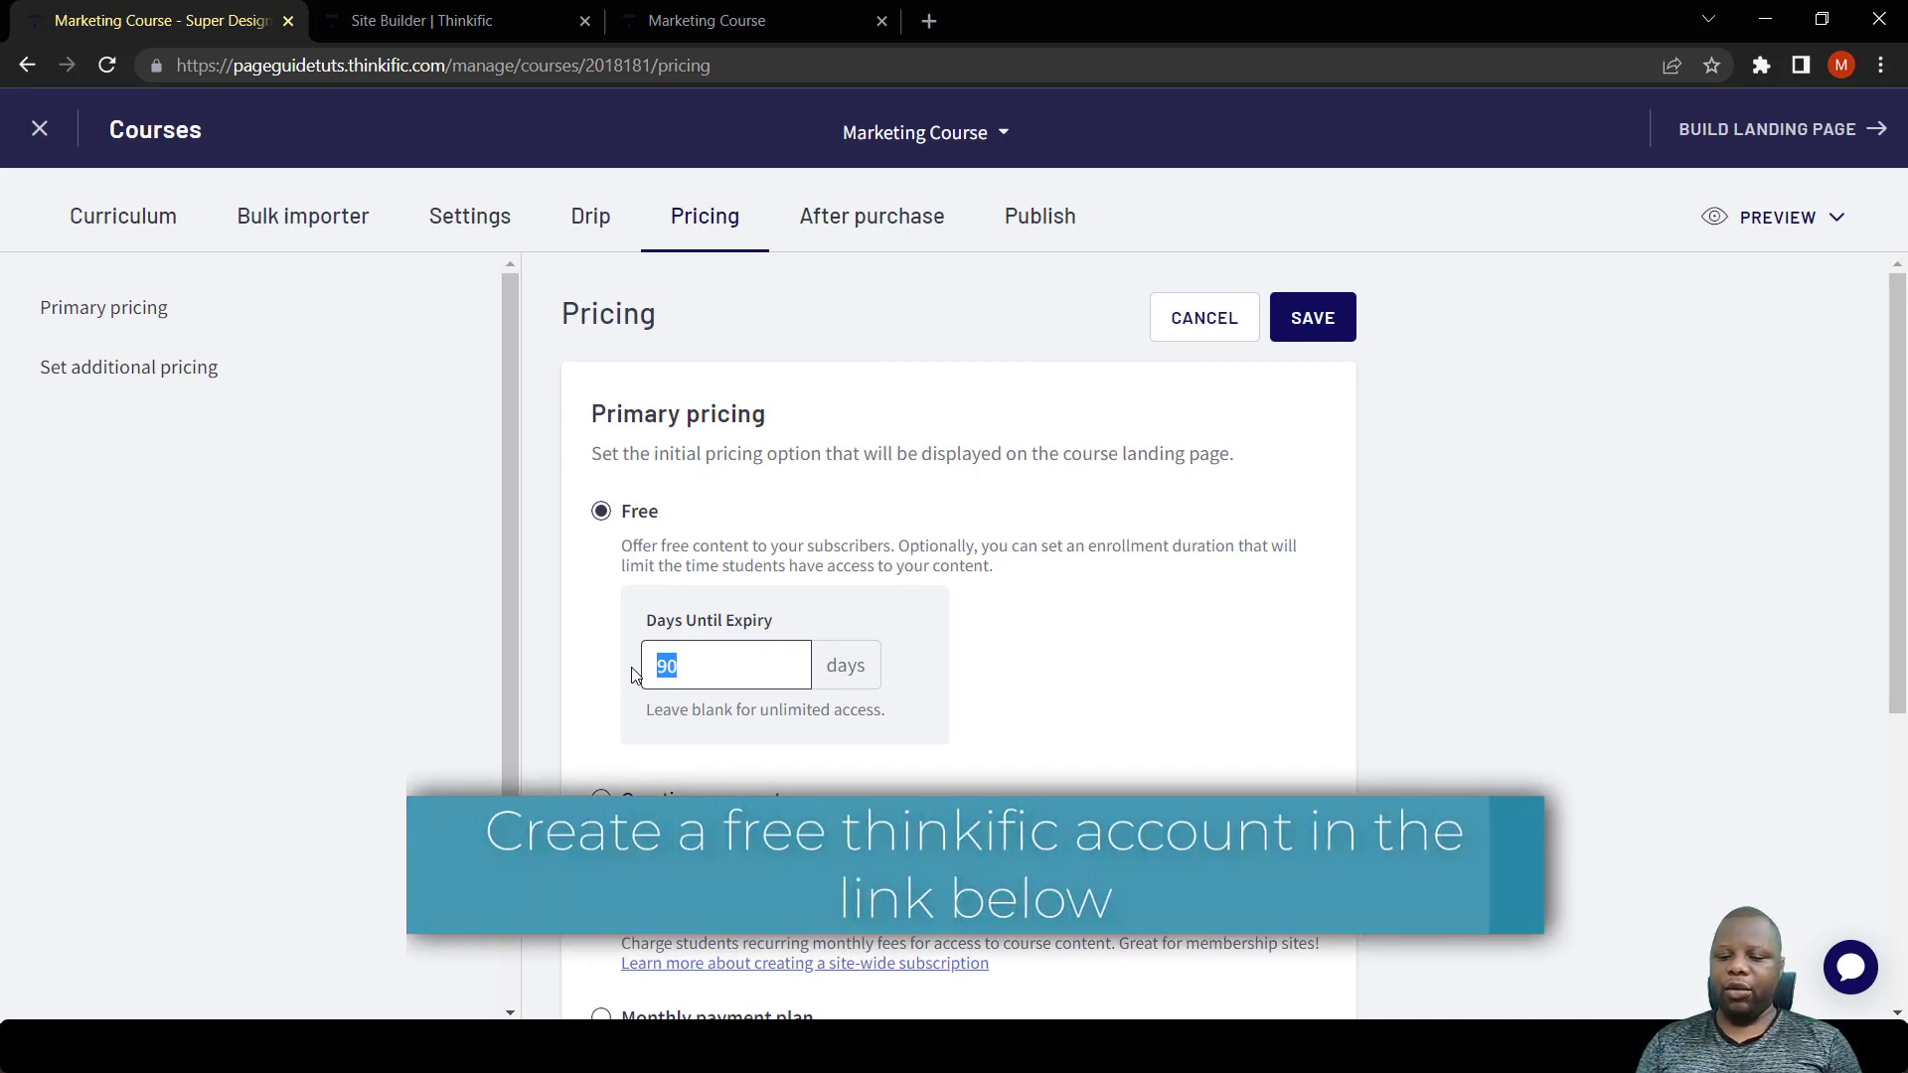
type("60")
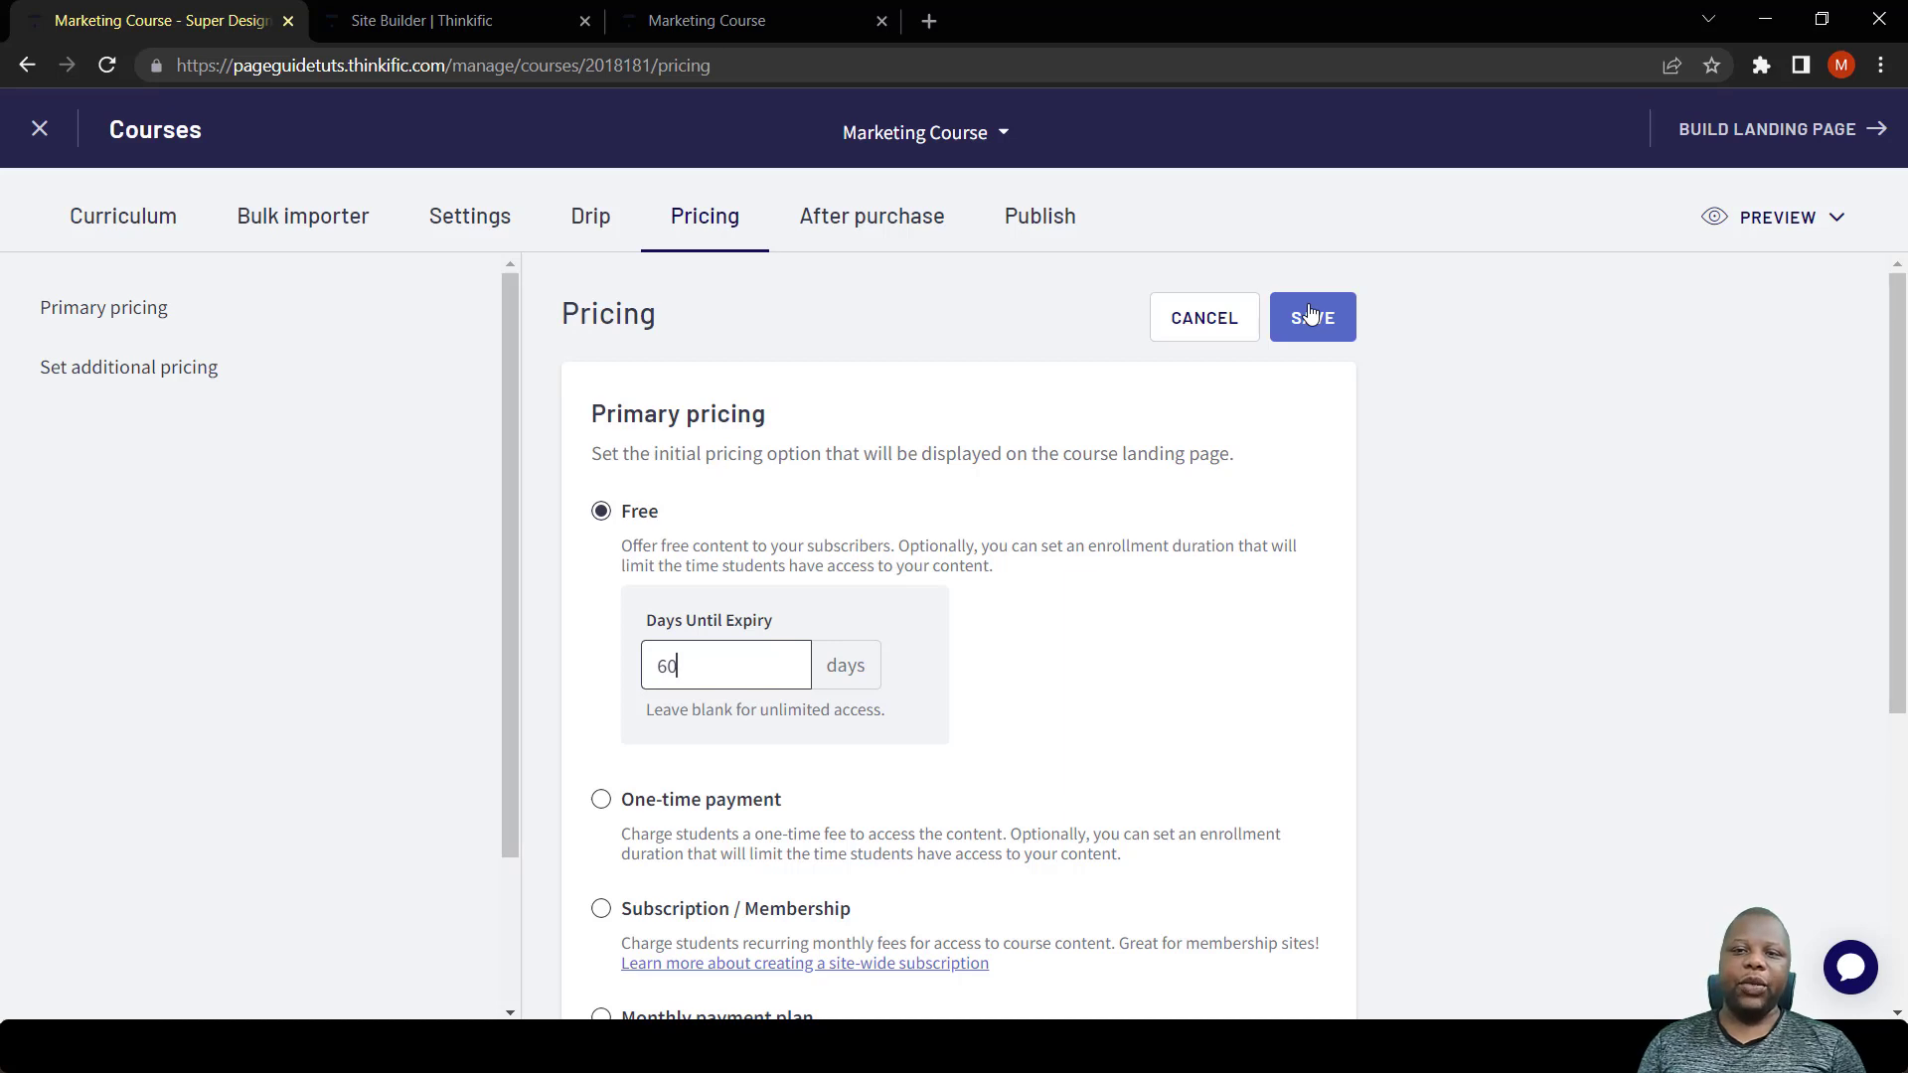
scroll(1141, 460, "down", 1)
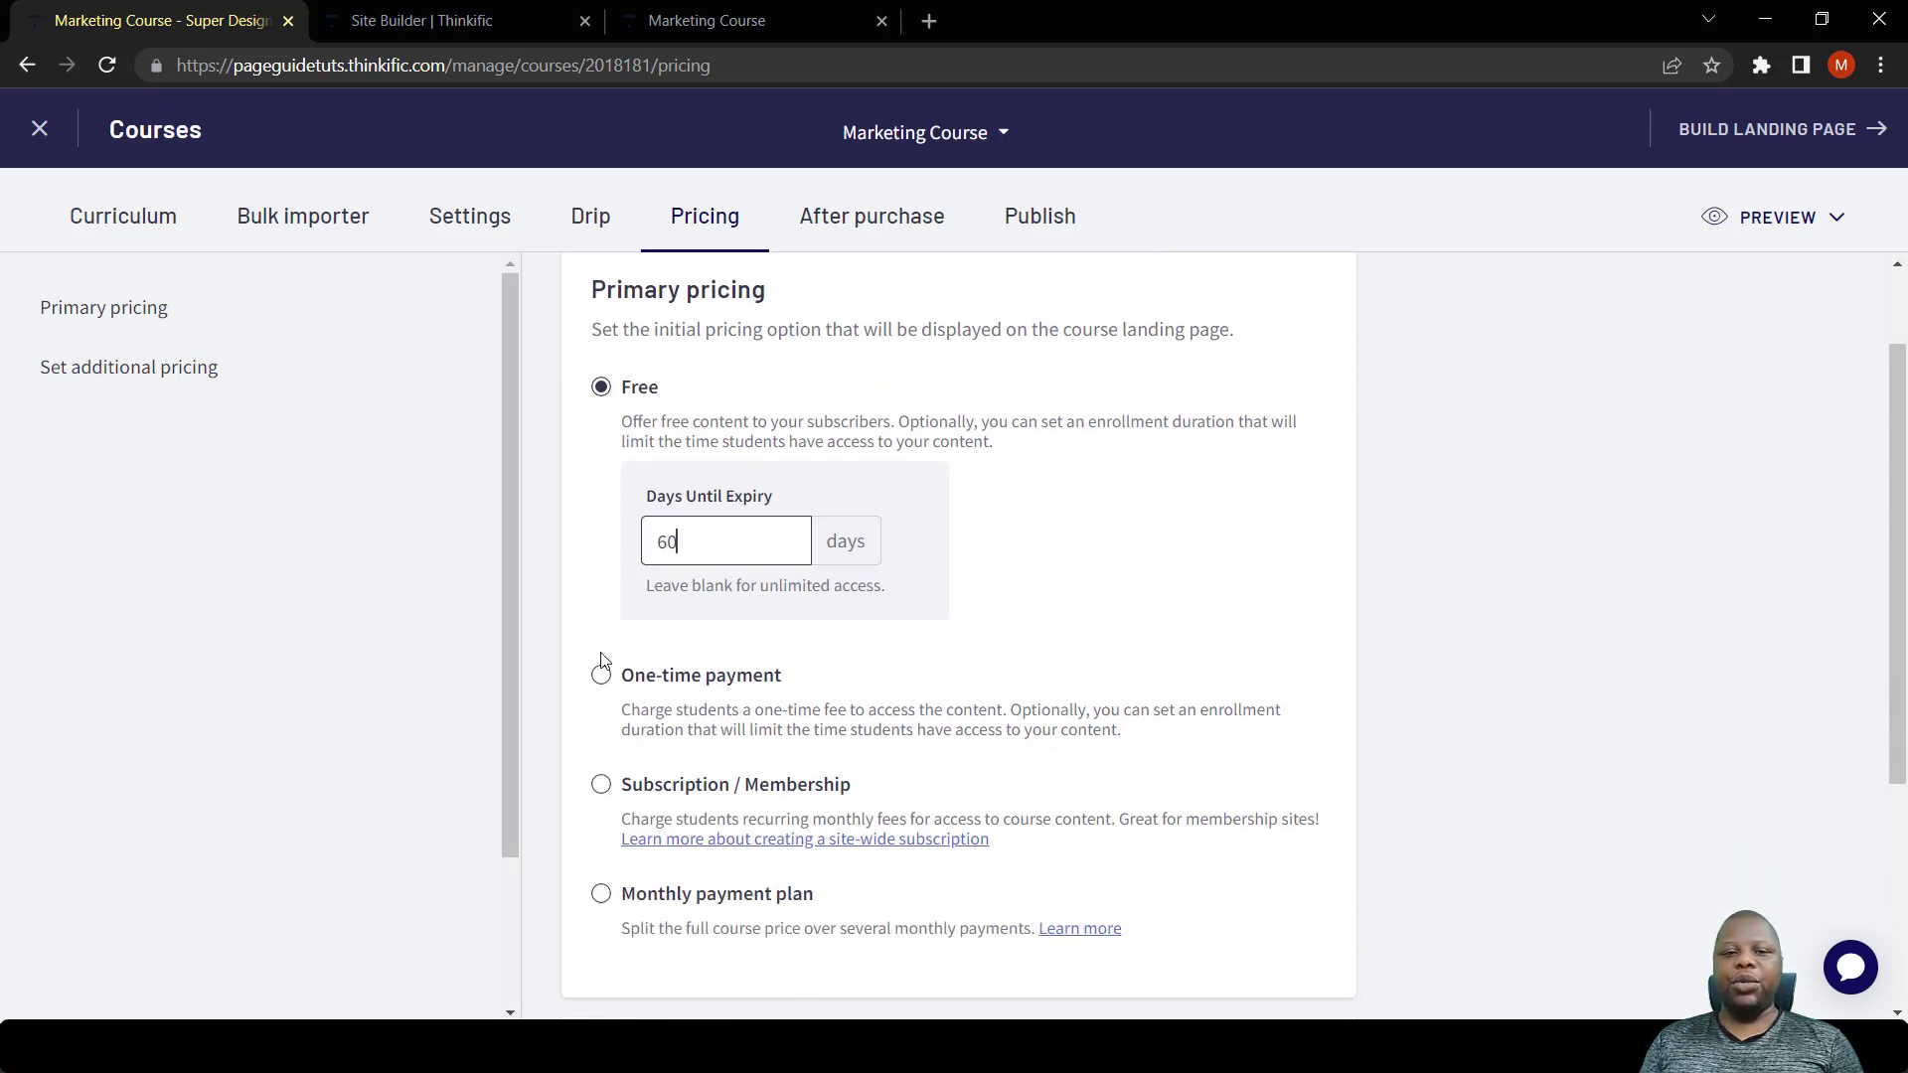
Switch the primary pricing to One-time payment with an enrollment duration of 90 days, and save it.
left_click(606, 681)
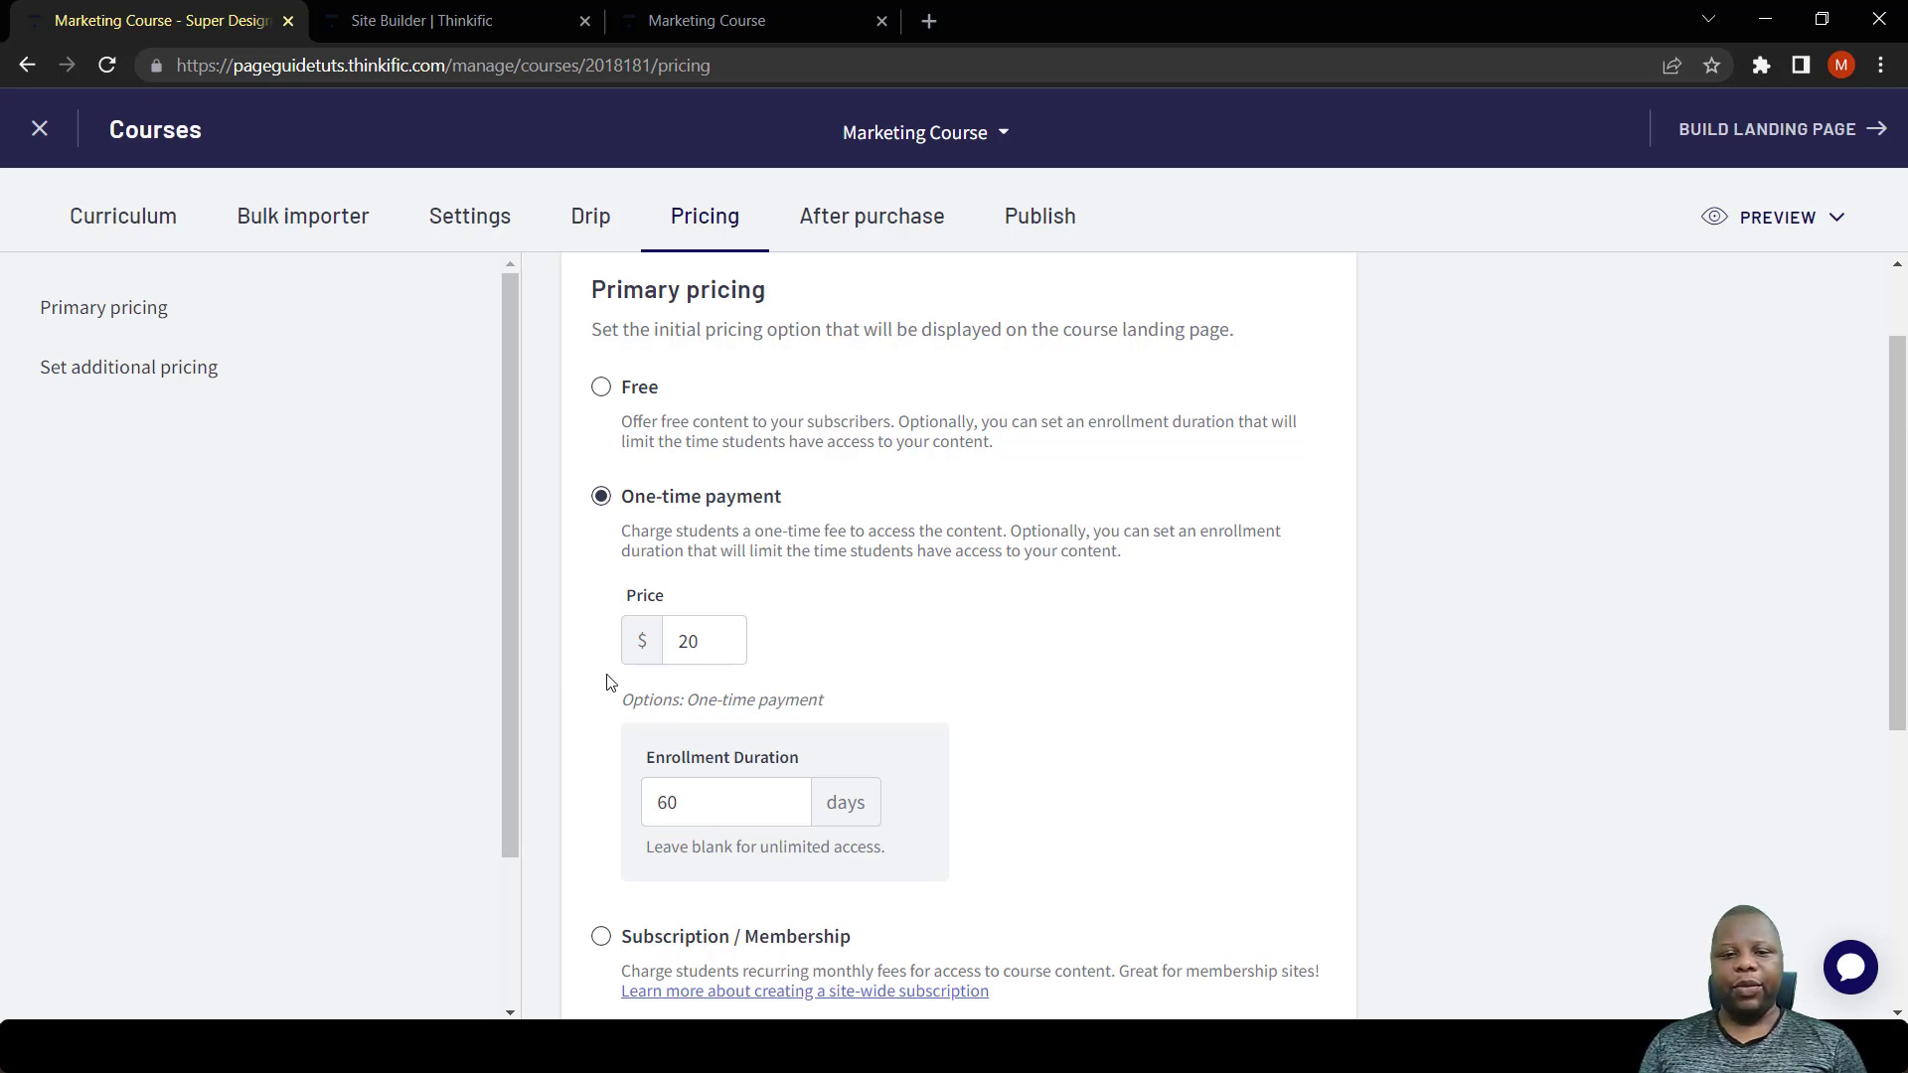
scroll(610, 679, "down", 2)
scroll(615, 453, "up", 2)
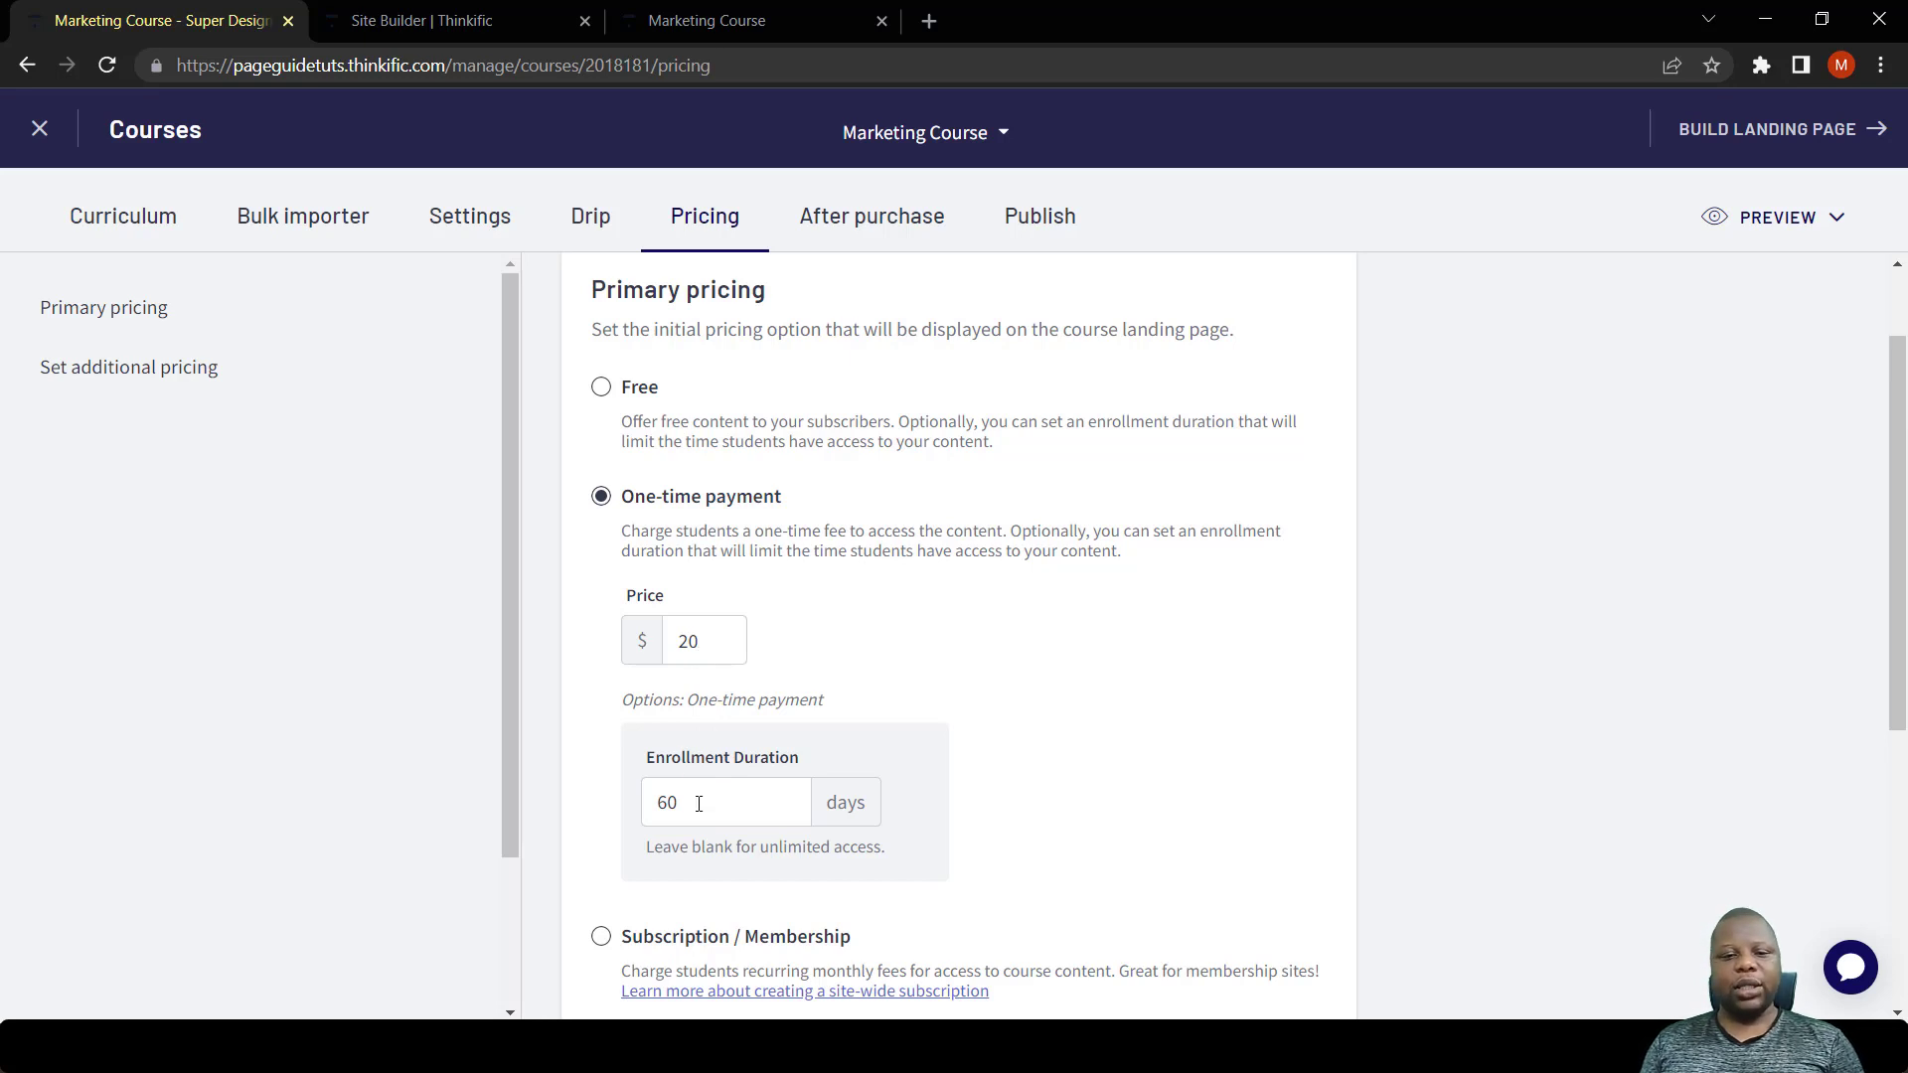
left_click_drag(702, 802, 628, 813)
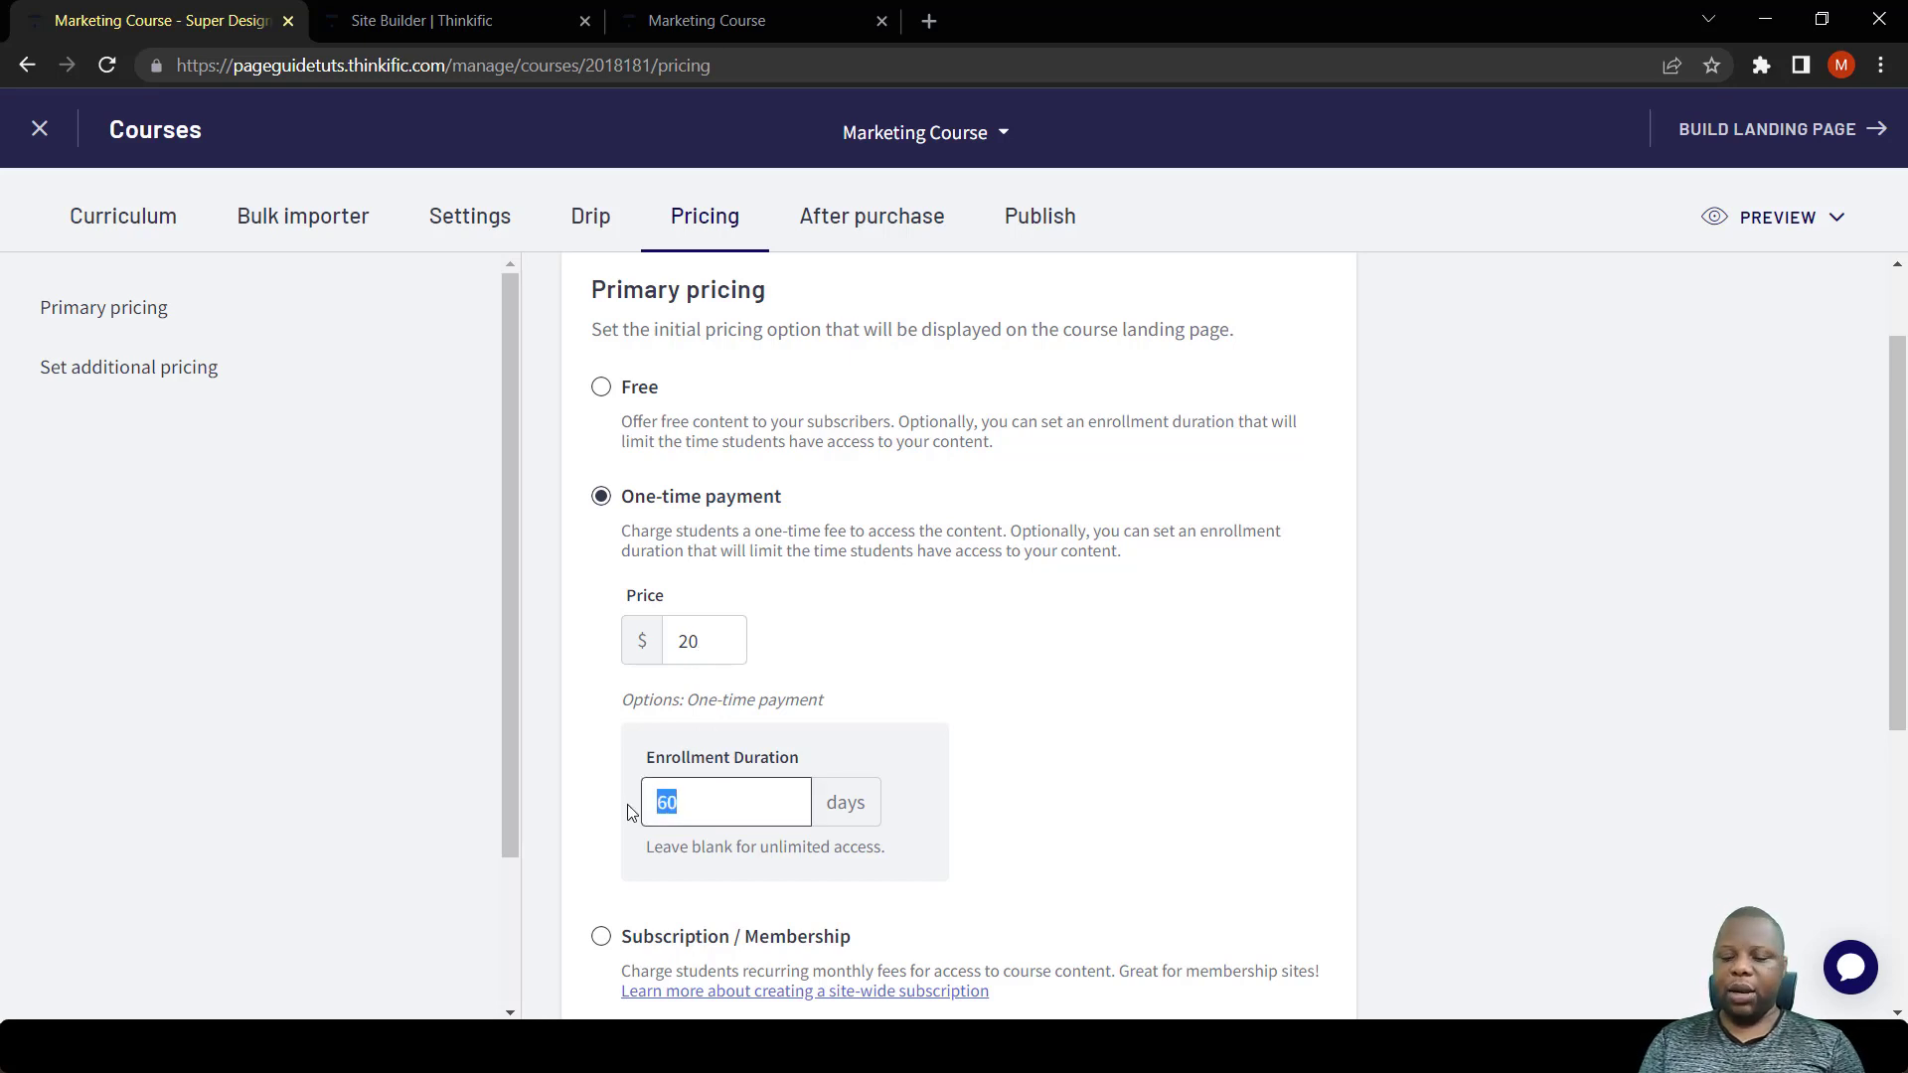
type("90")
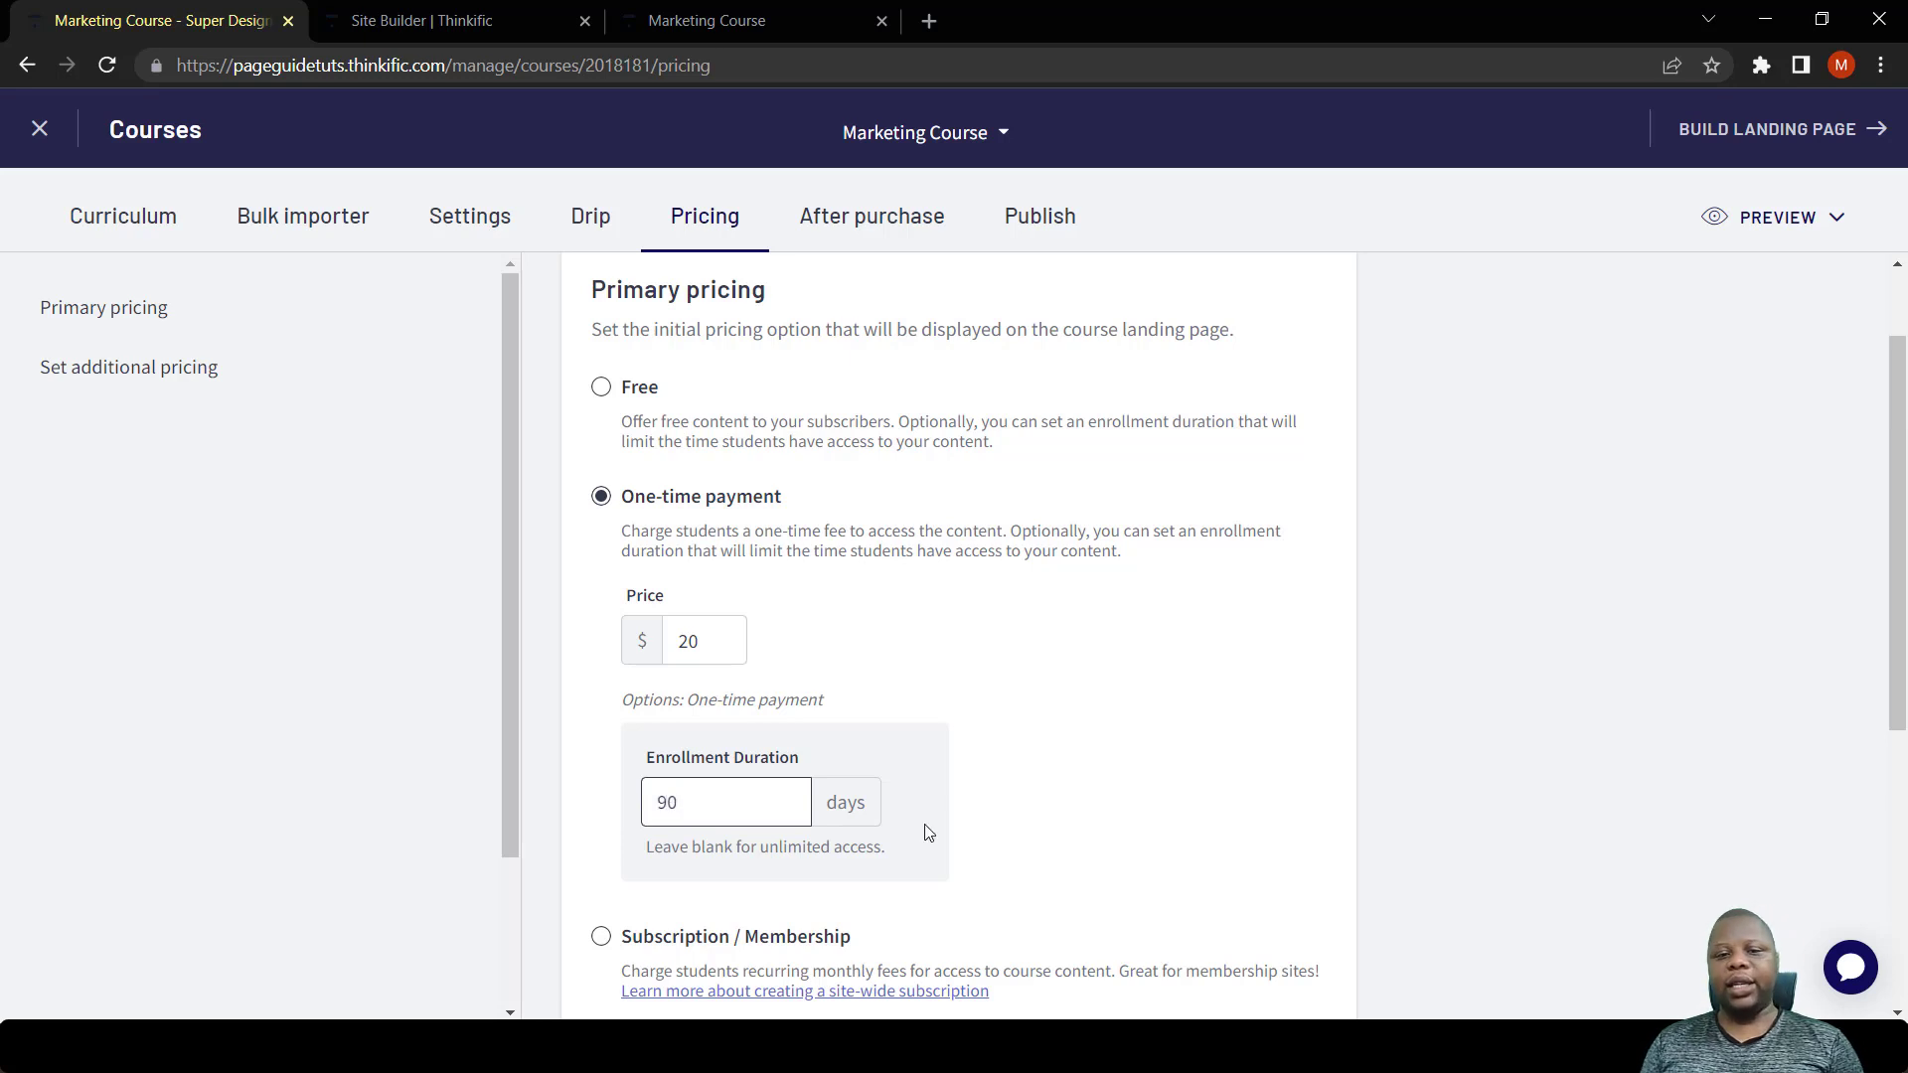
scroll(929, 832, "down", 1)
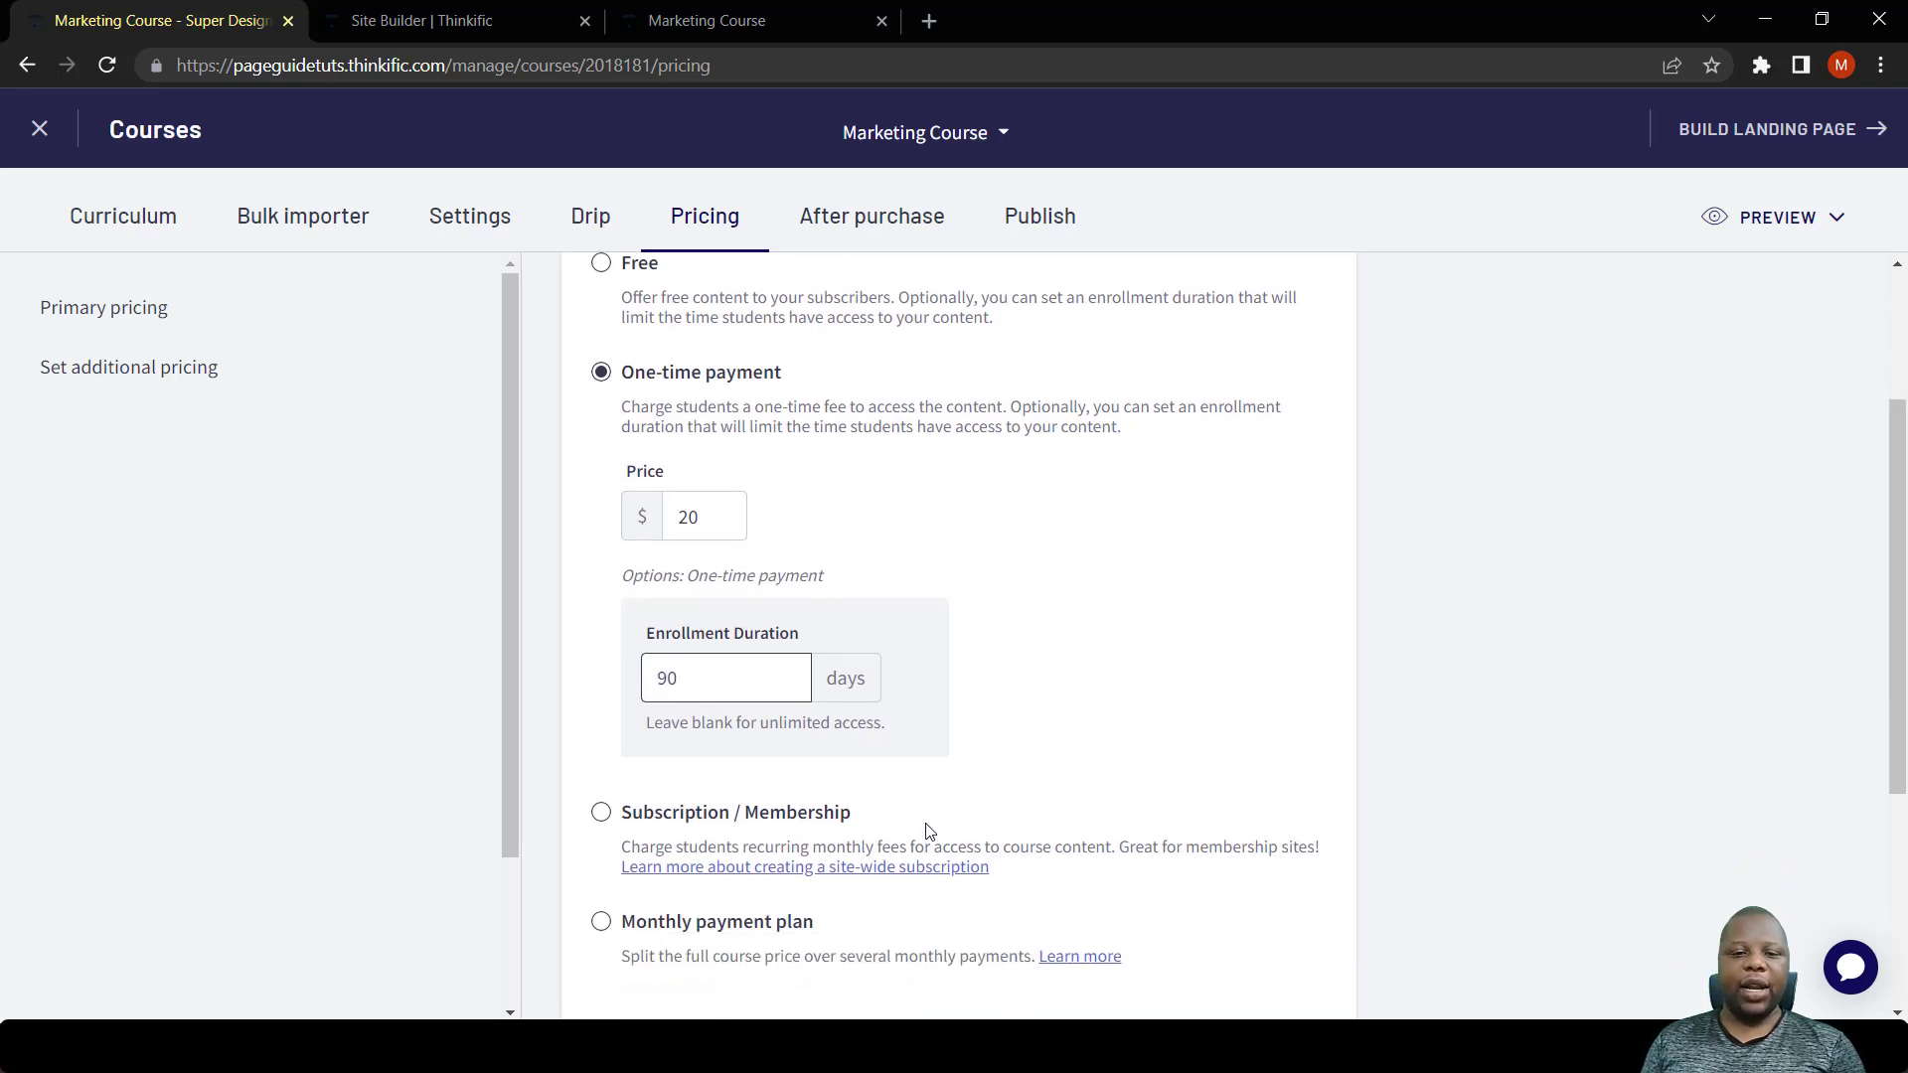
scroll(927, 824, "up", 1)
scroll(926, 830, "up", 2)
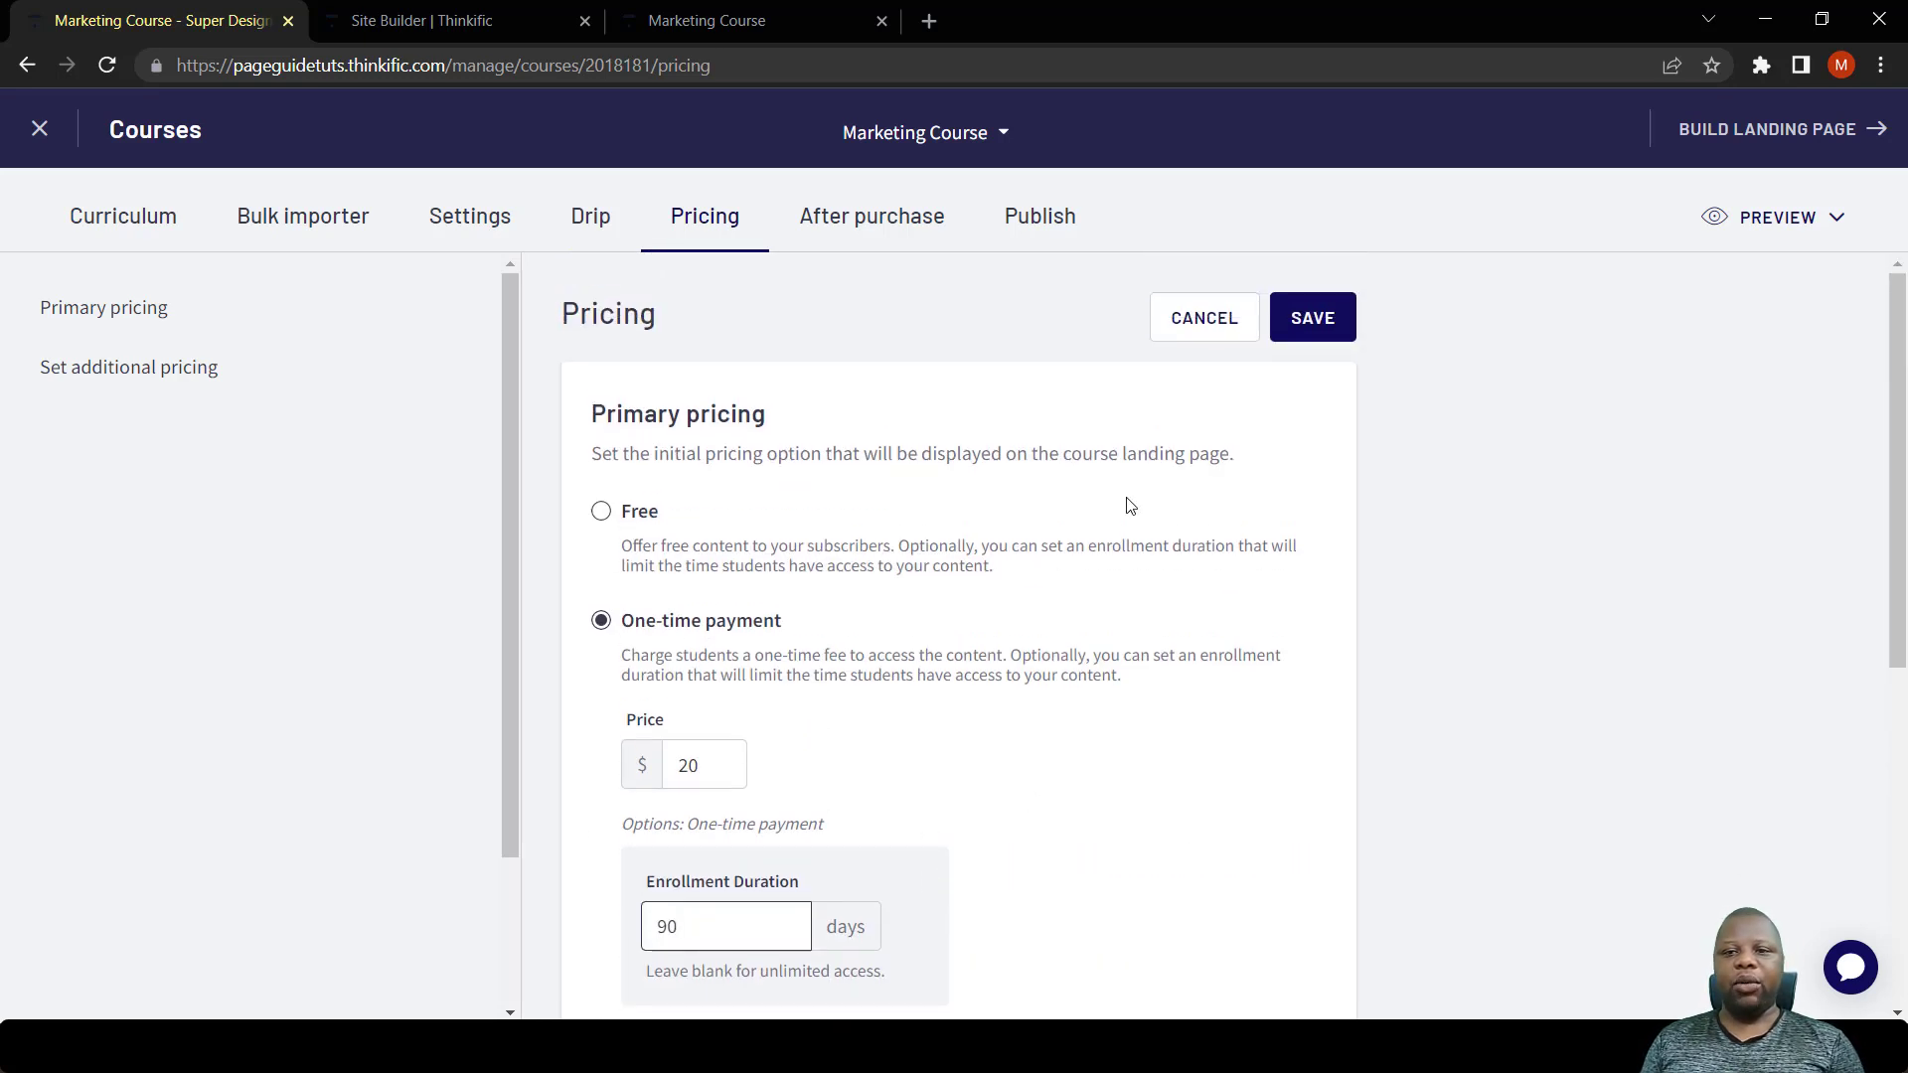
left_click(1303, 336)
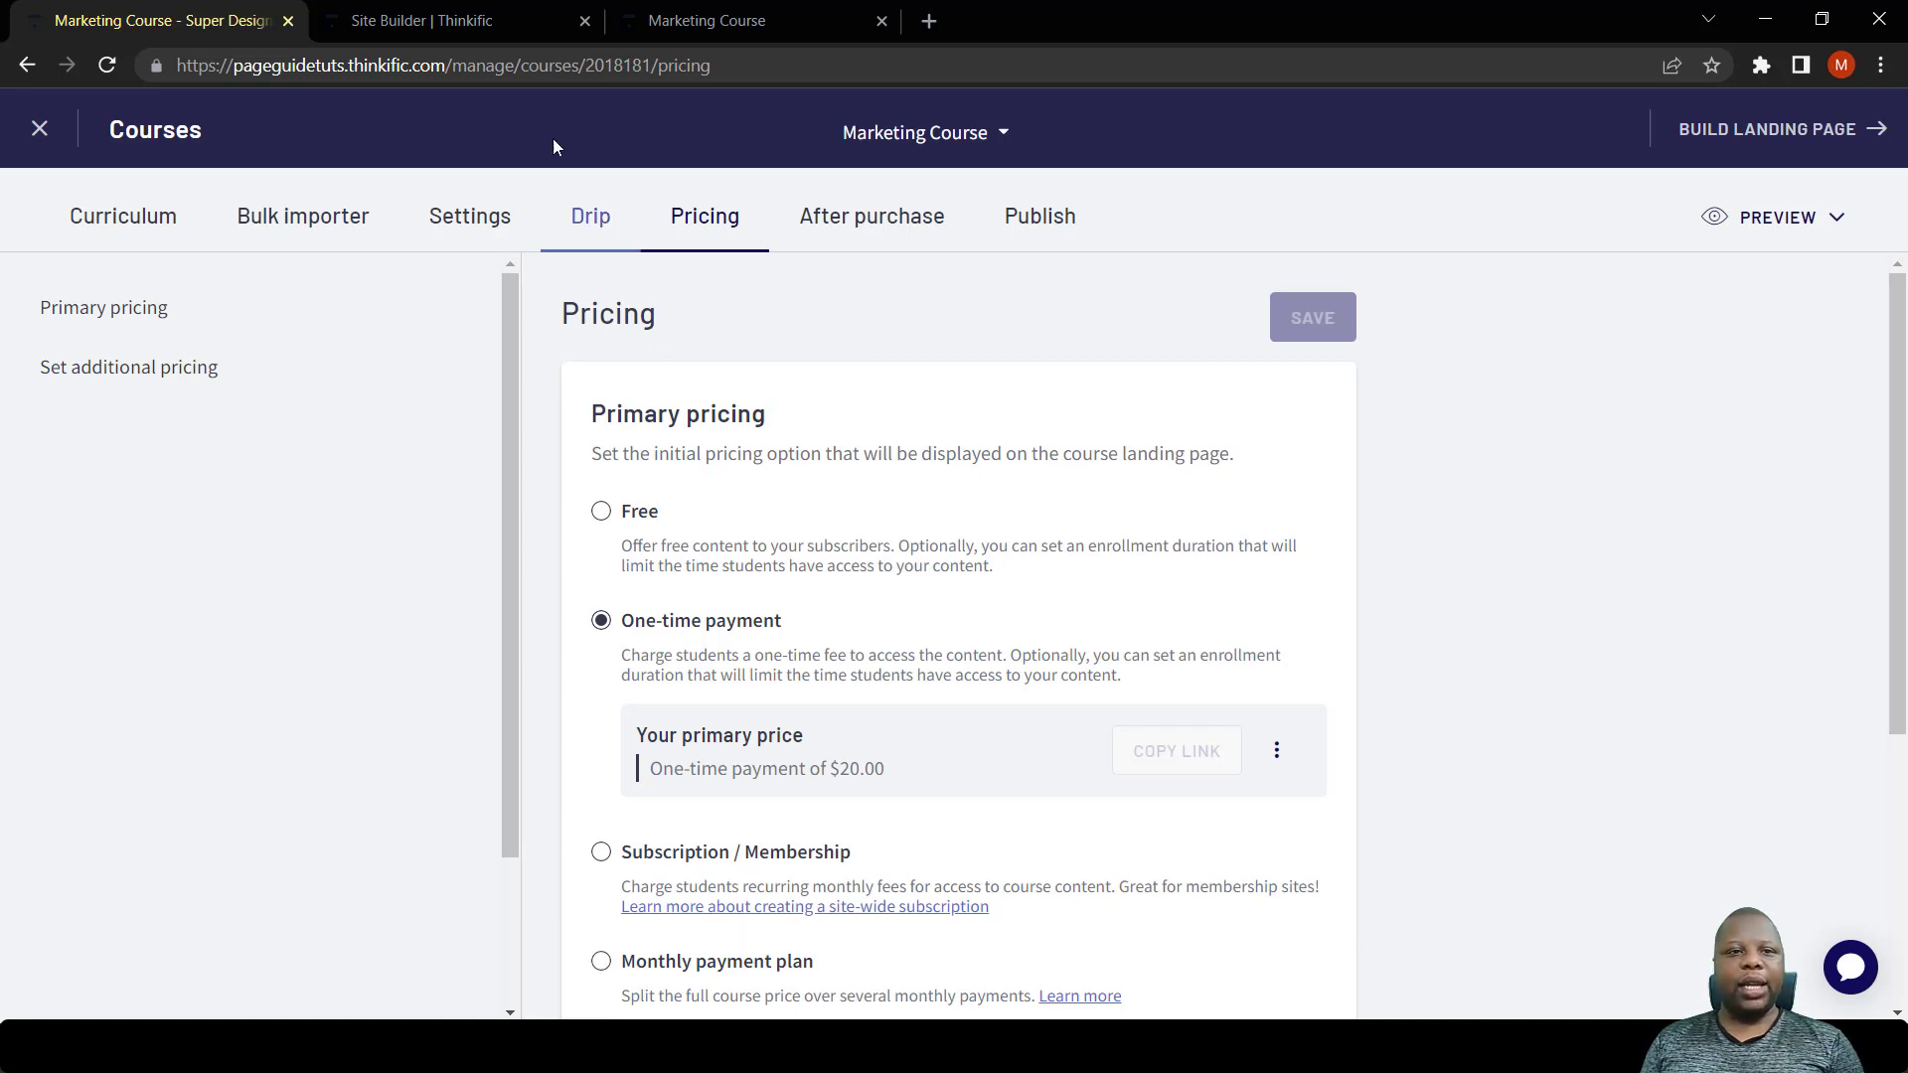
Examine the primary pricing options and the price types offered for additional pricing.
left_click(682, 22)
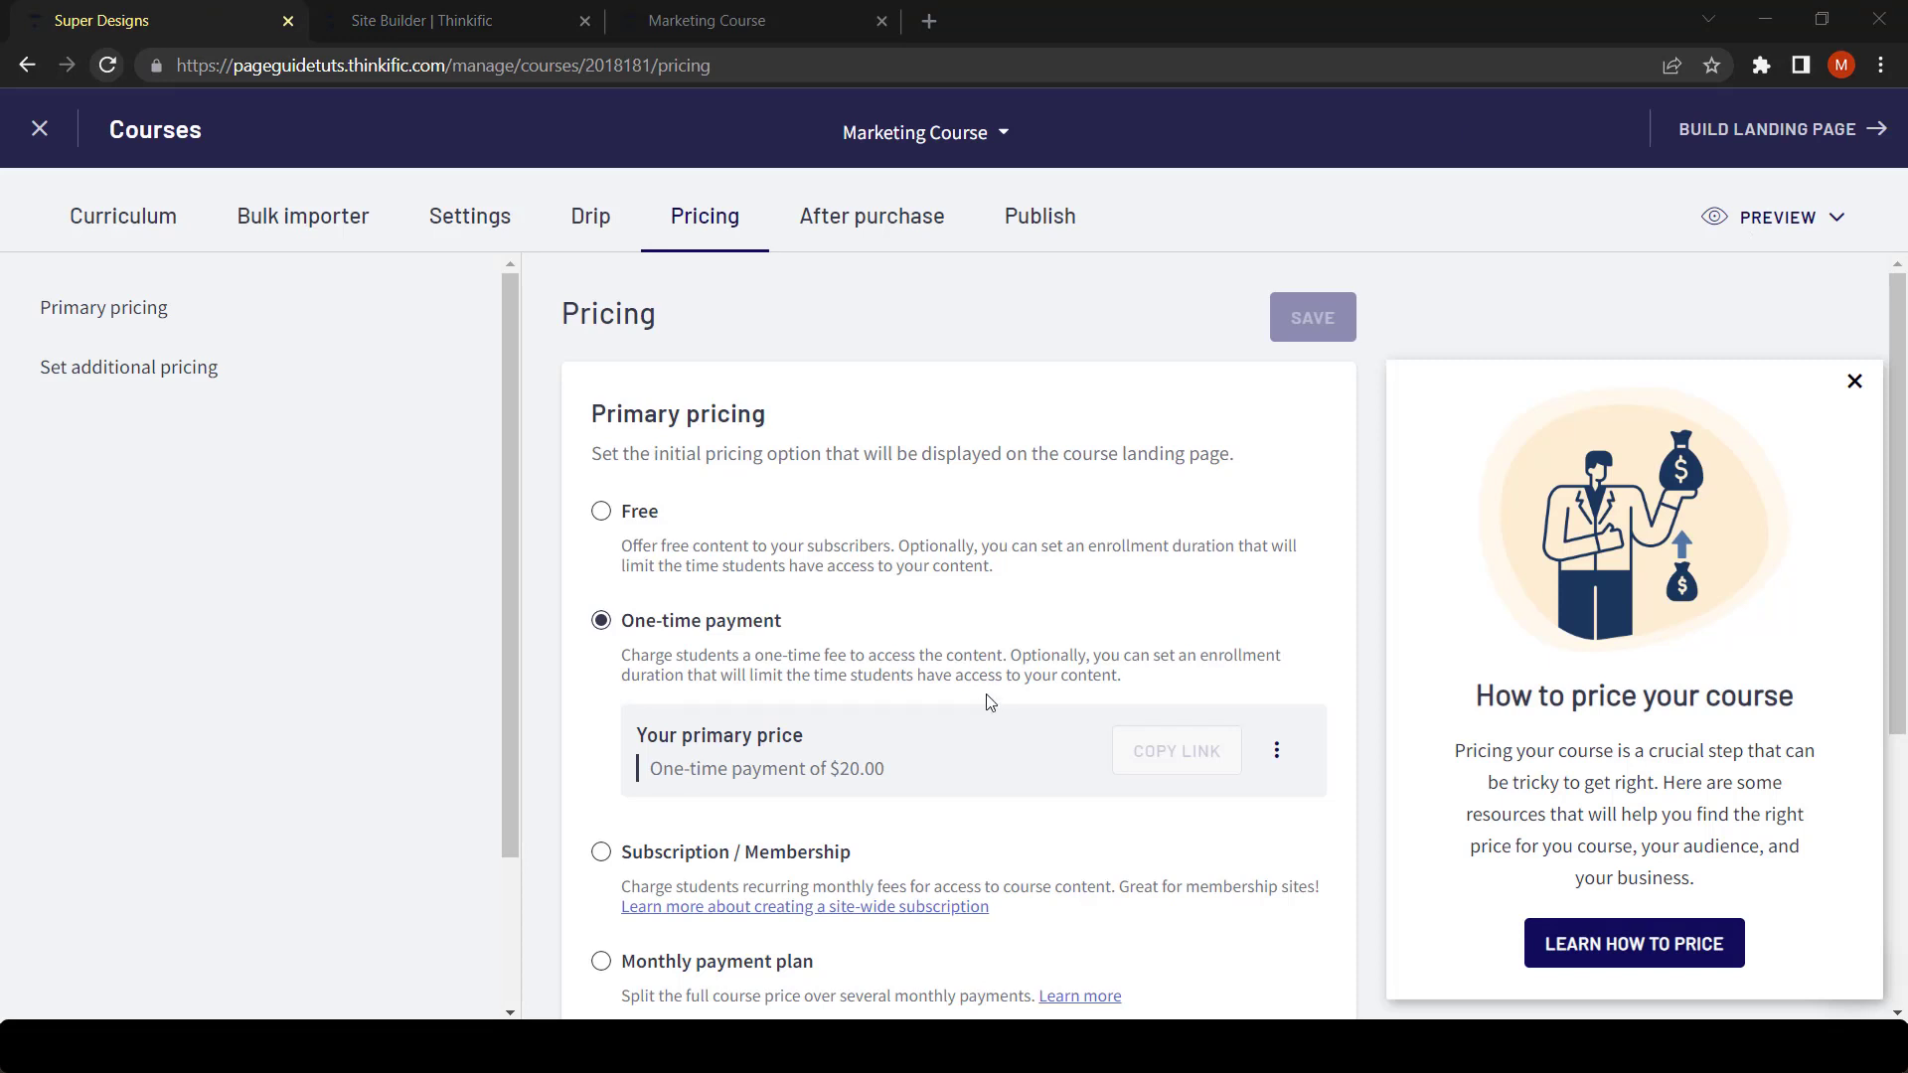
scroll(990, 701, "down", 1)
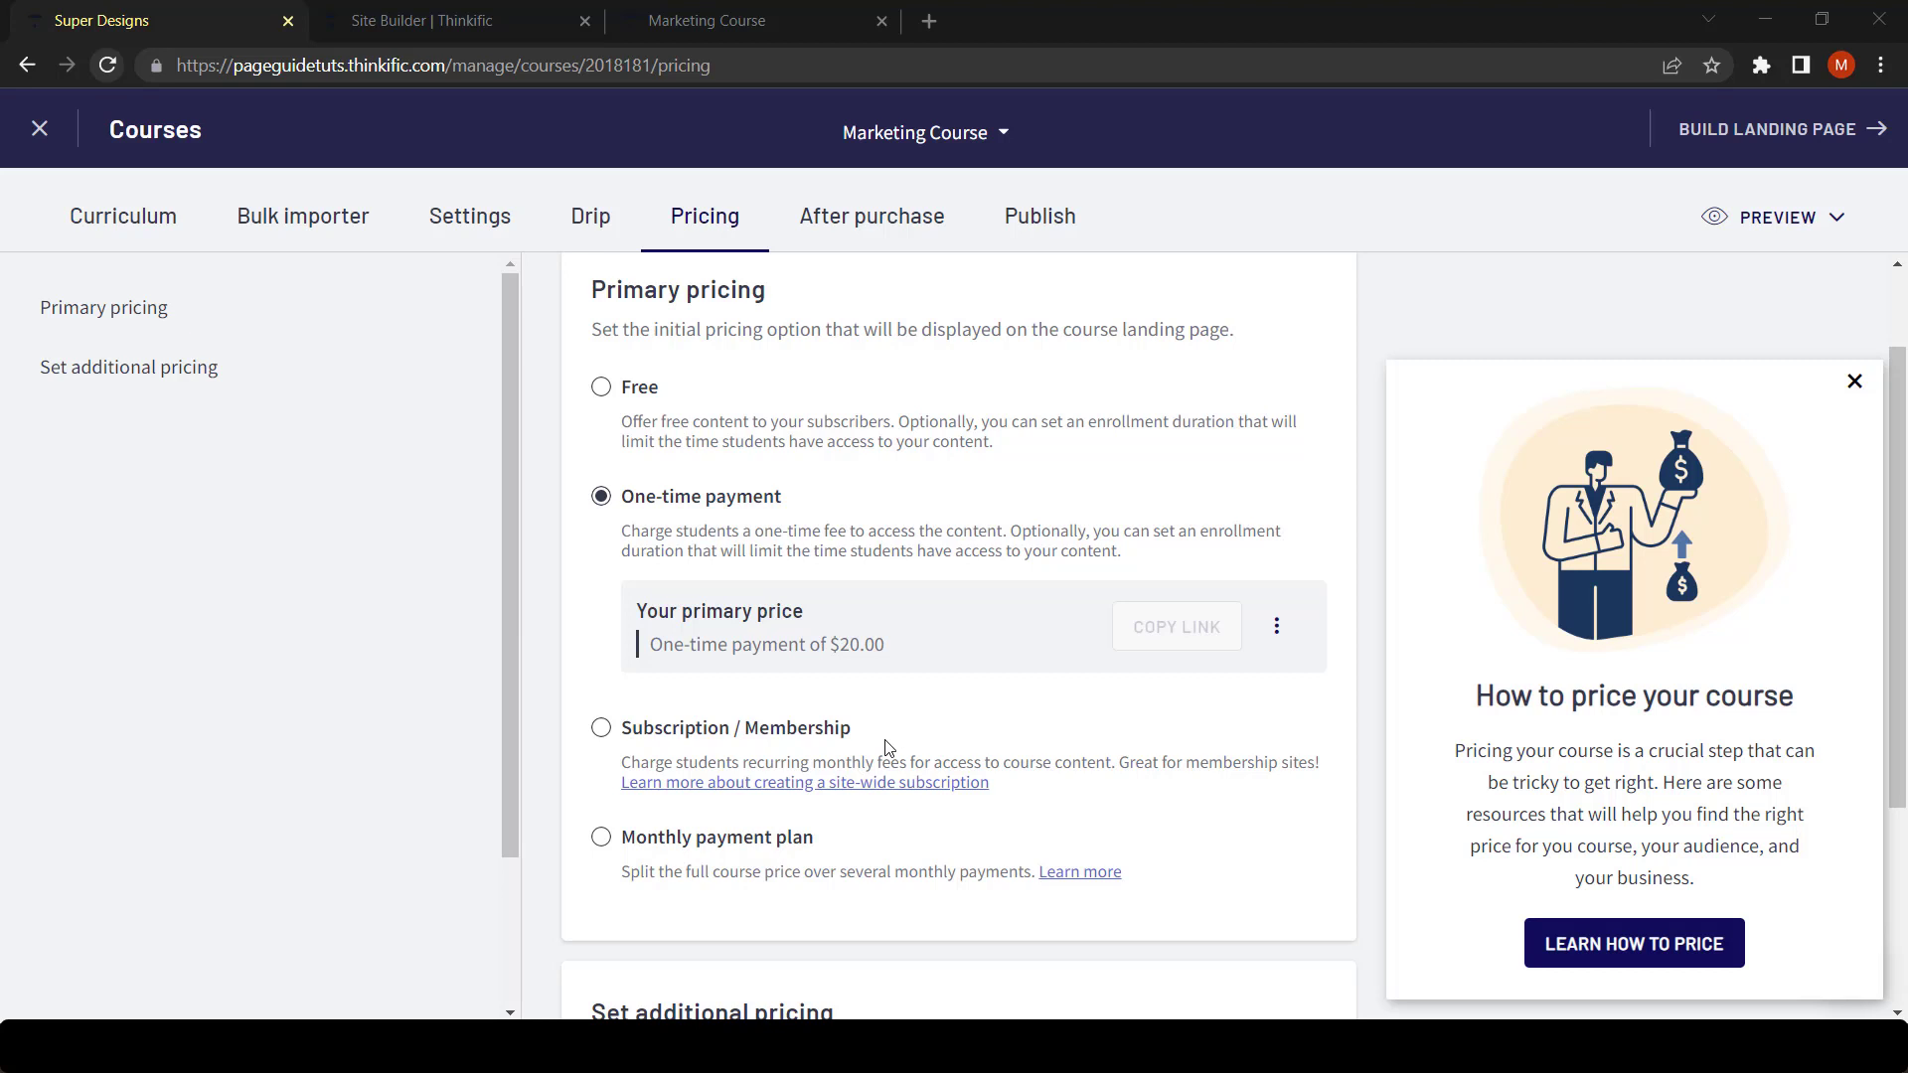
scroll(888, 731, "down", 2)
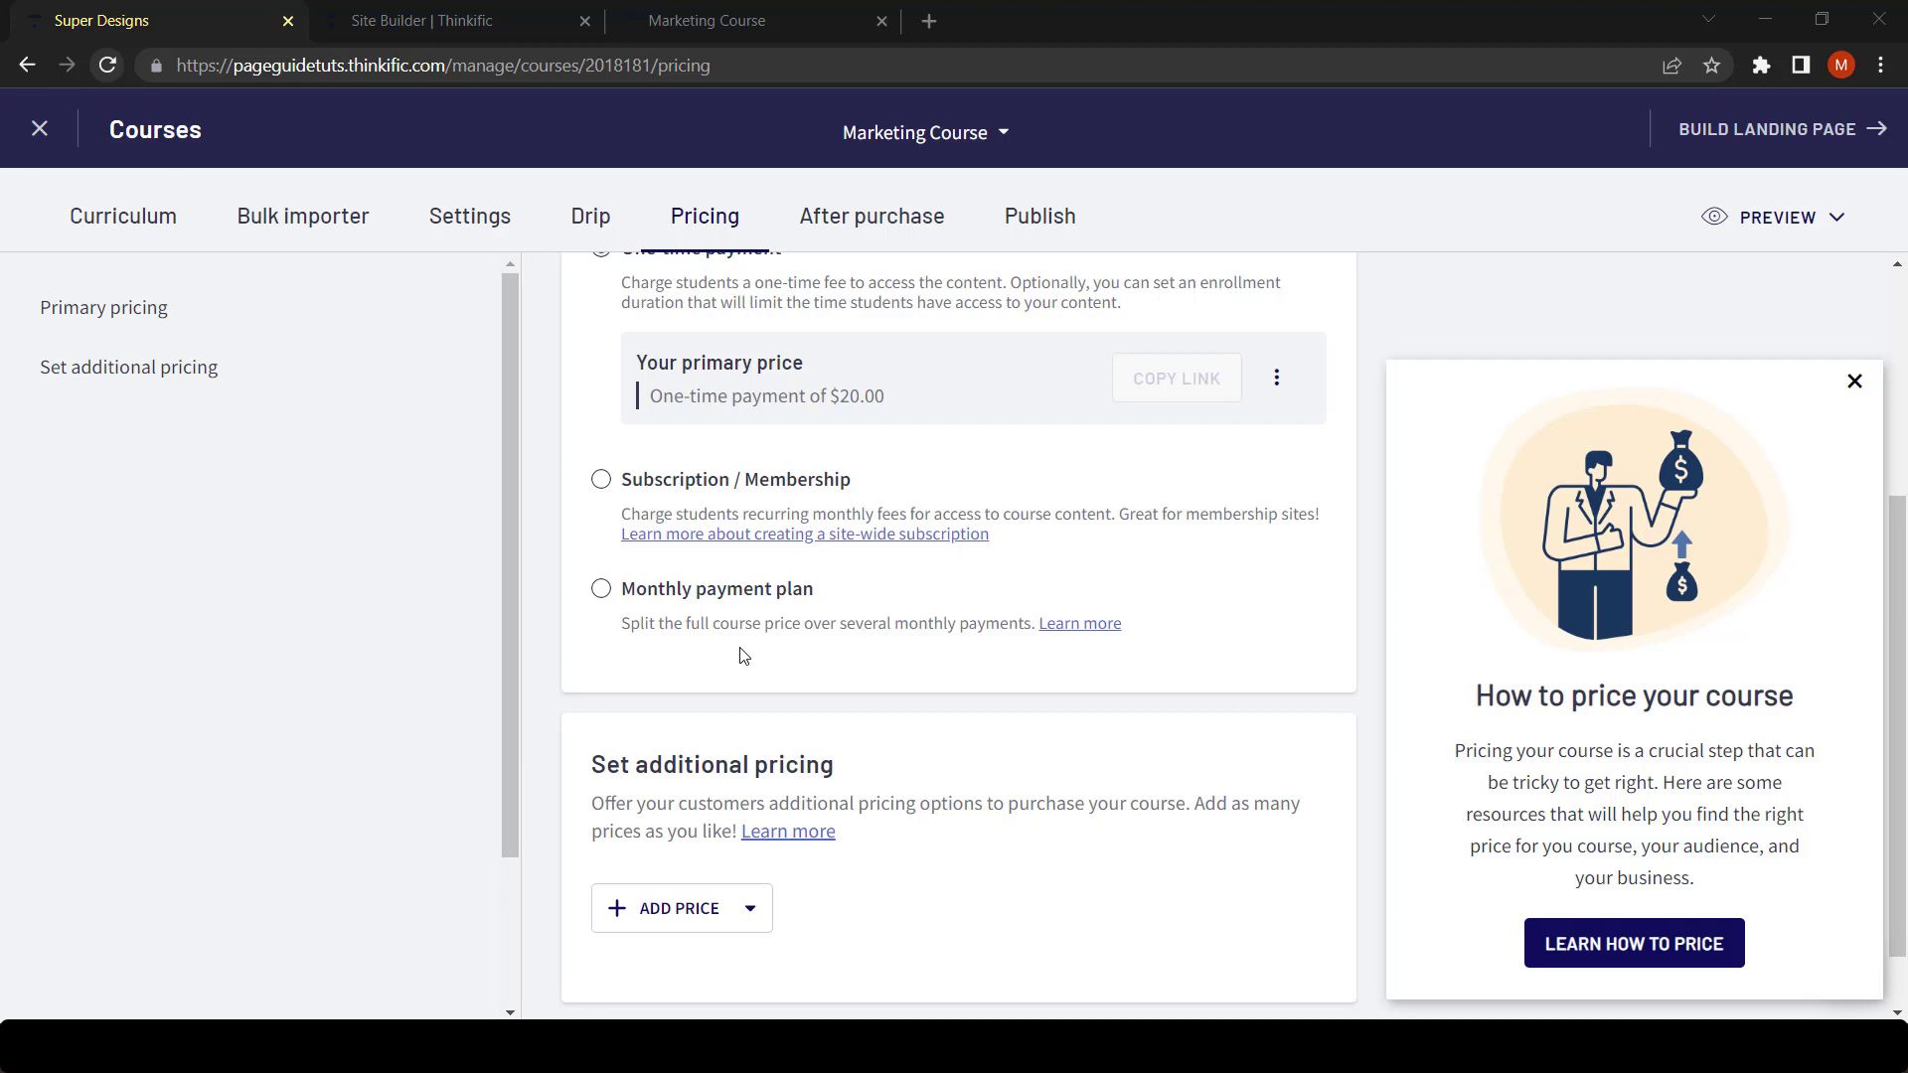
scroll(744, 656, "down", 1)
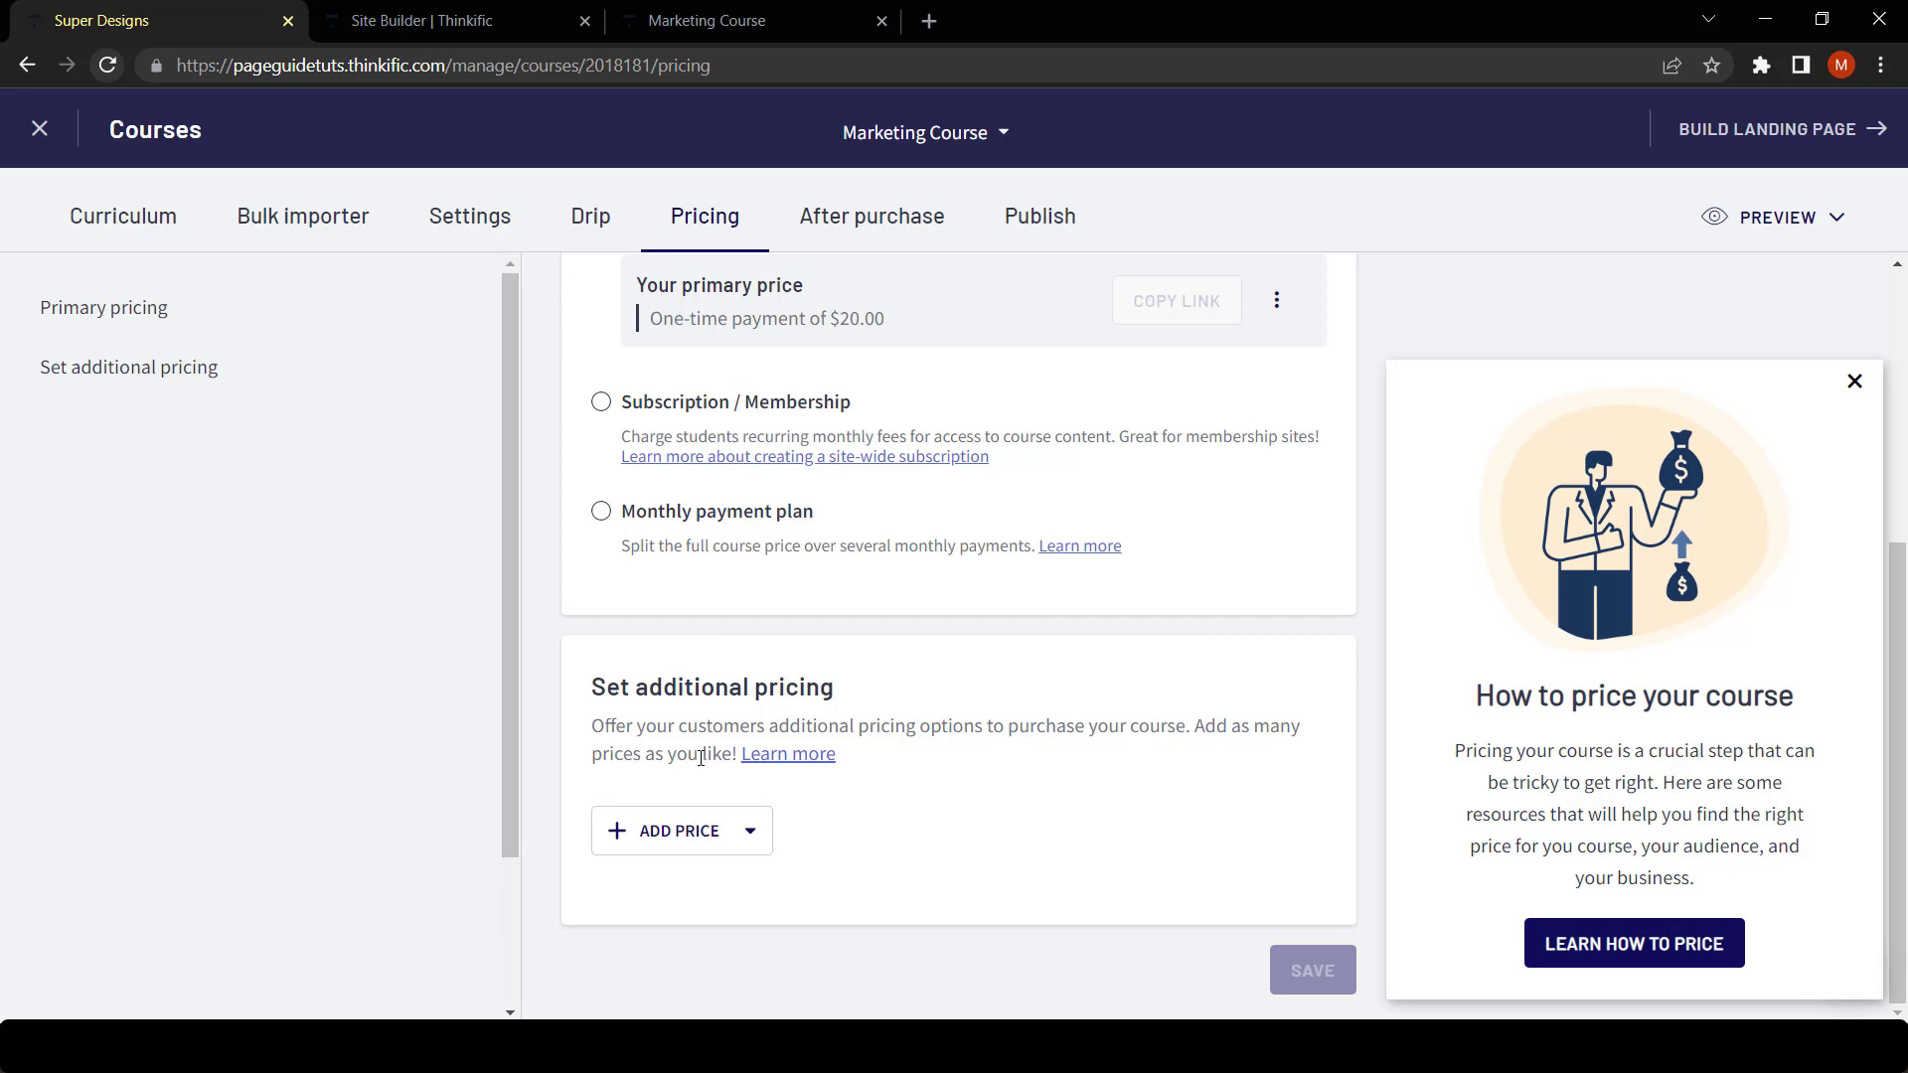
left_click(735, 827)
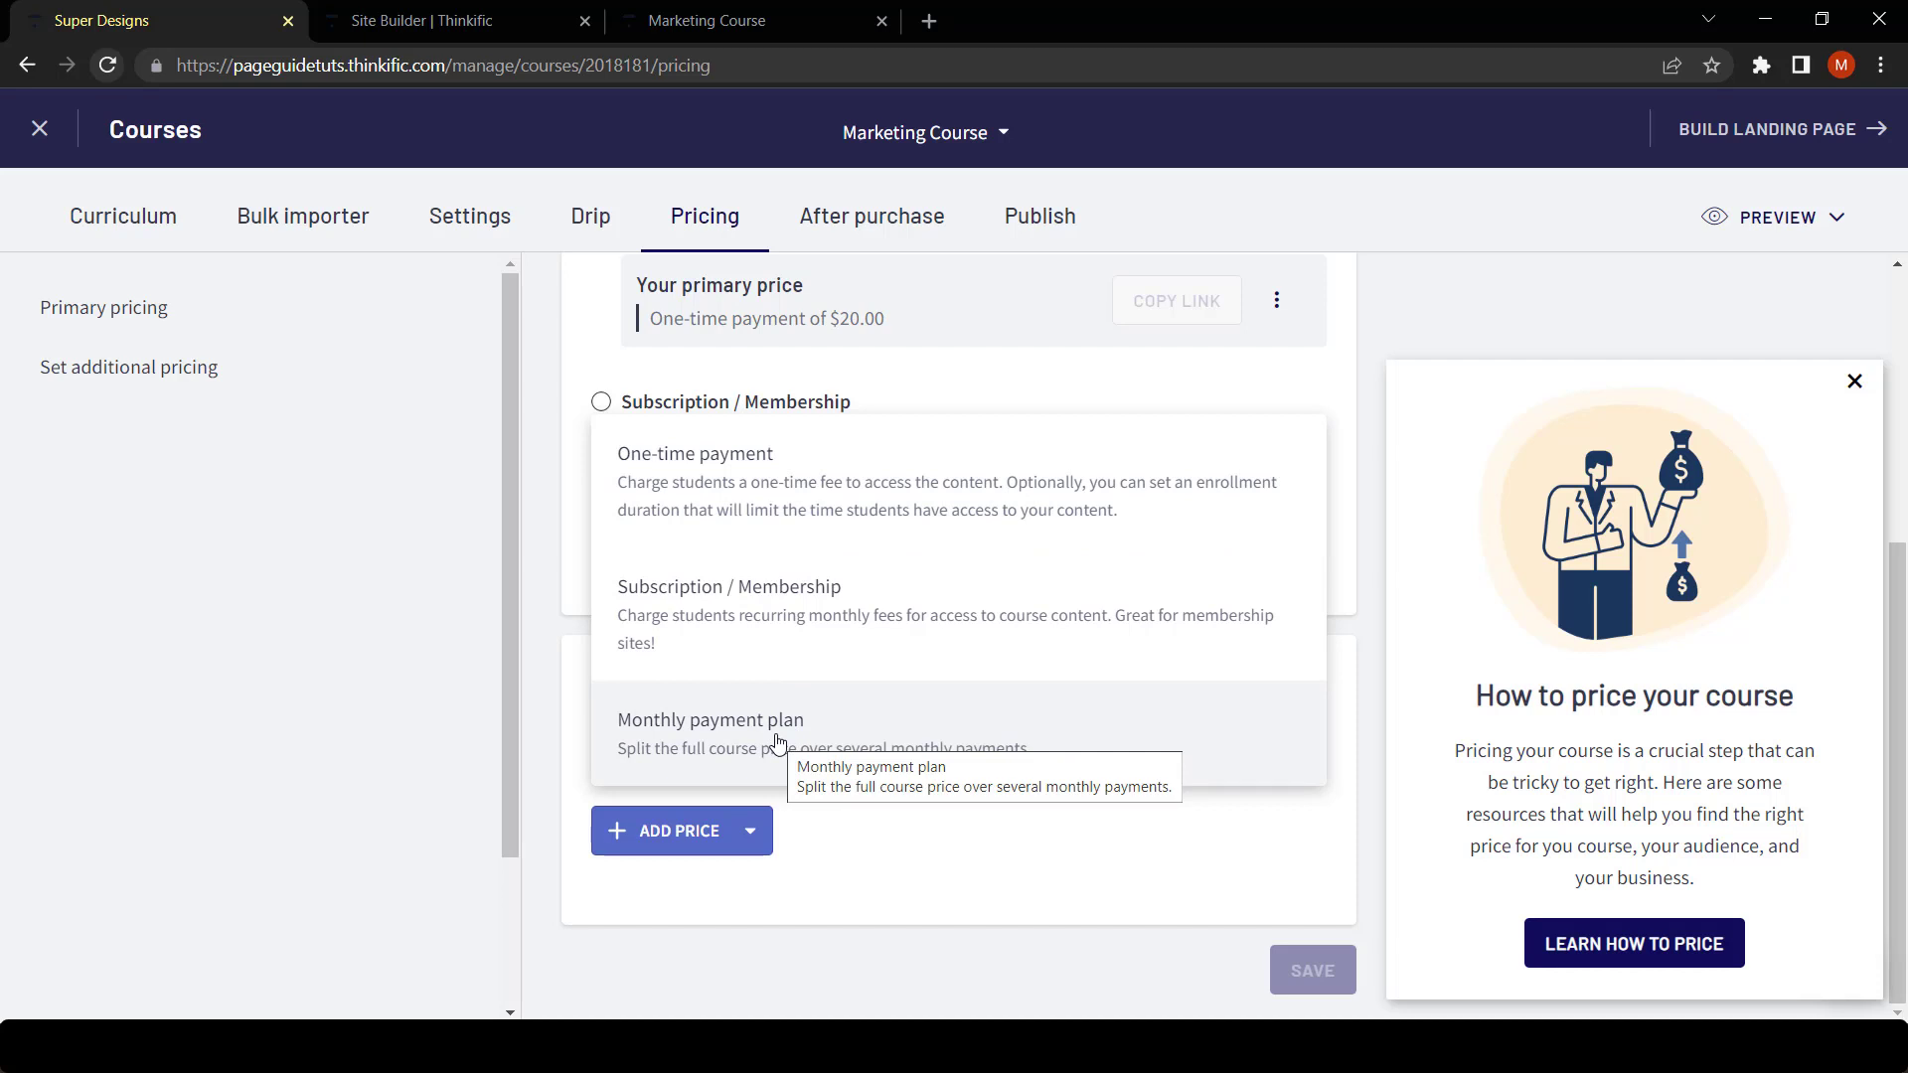
left_click(648, 364)
scroll(715, 626, "up", 5)
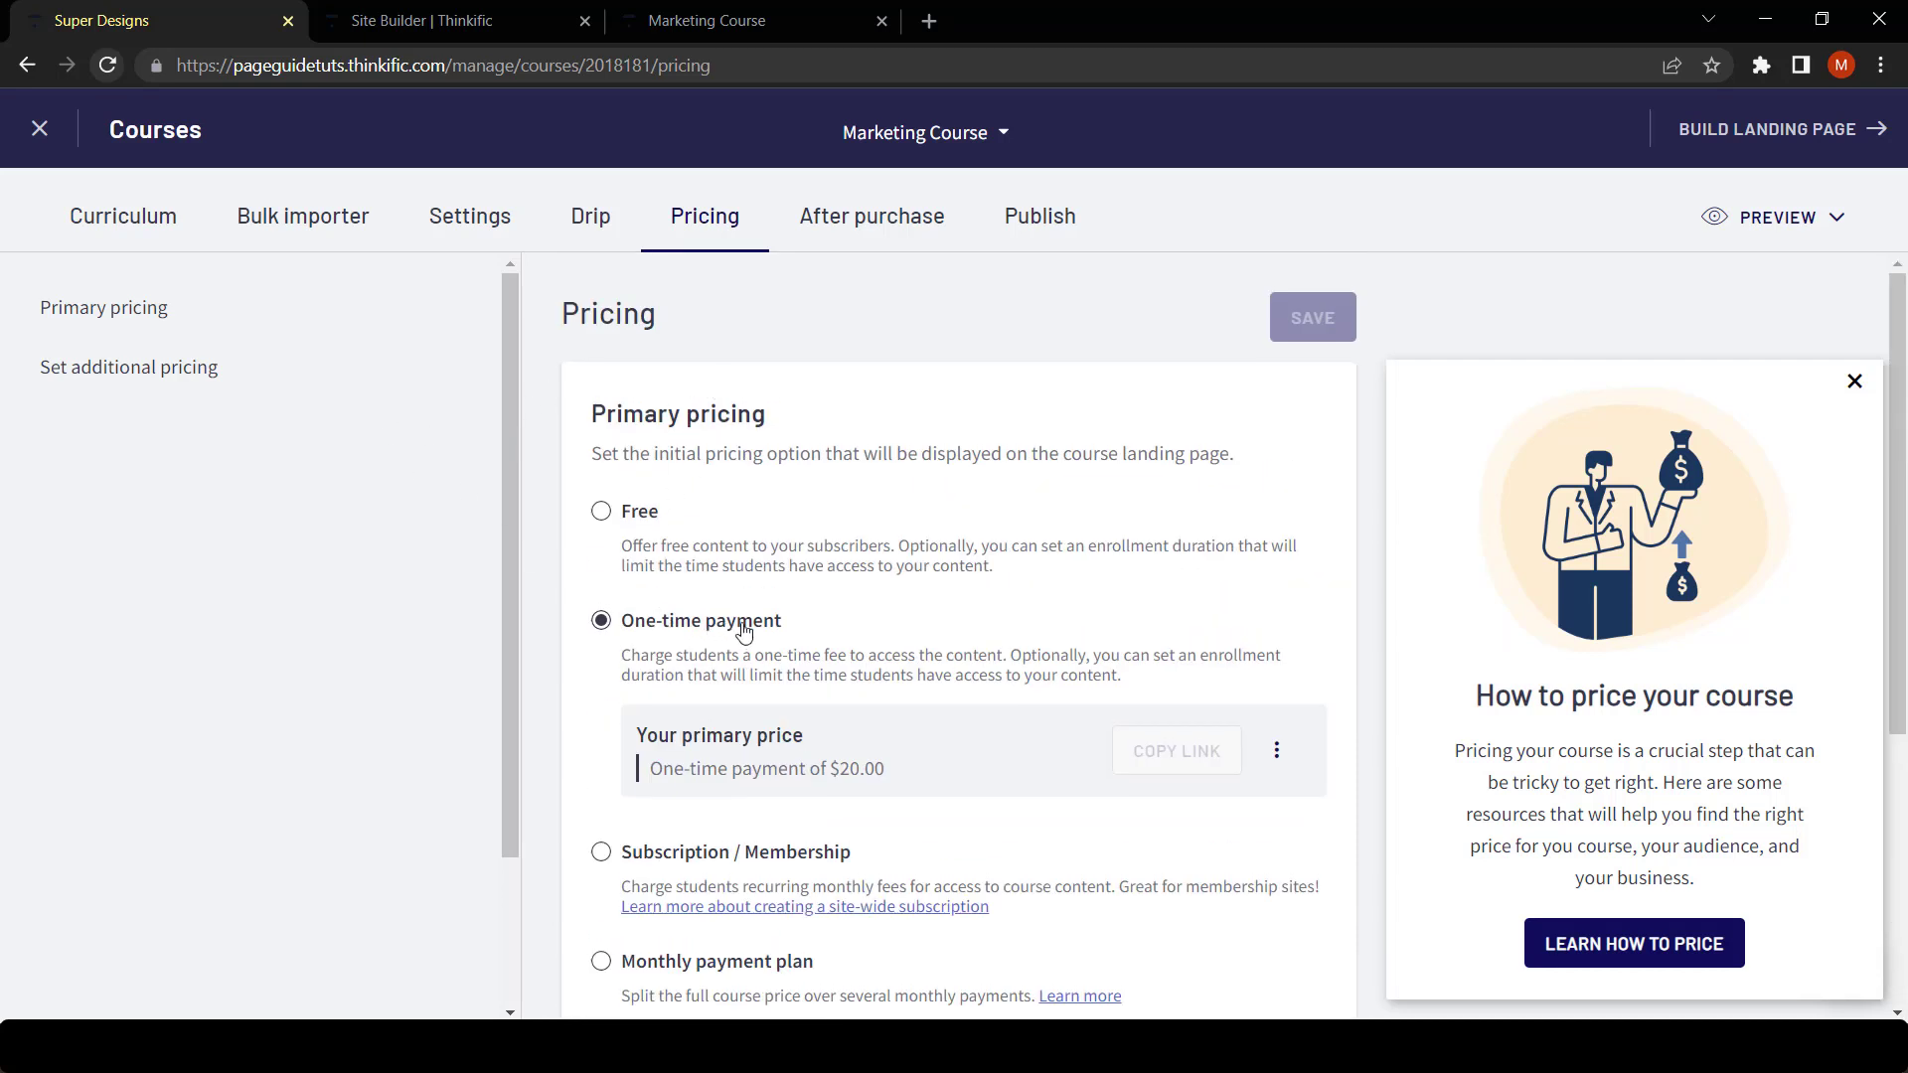
scroll(720, 631, "down", 2)
scroll(722, 631, "down", 1)
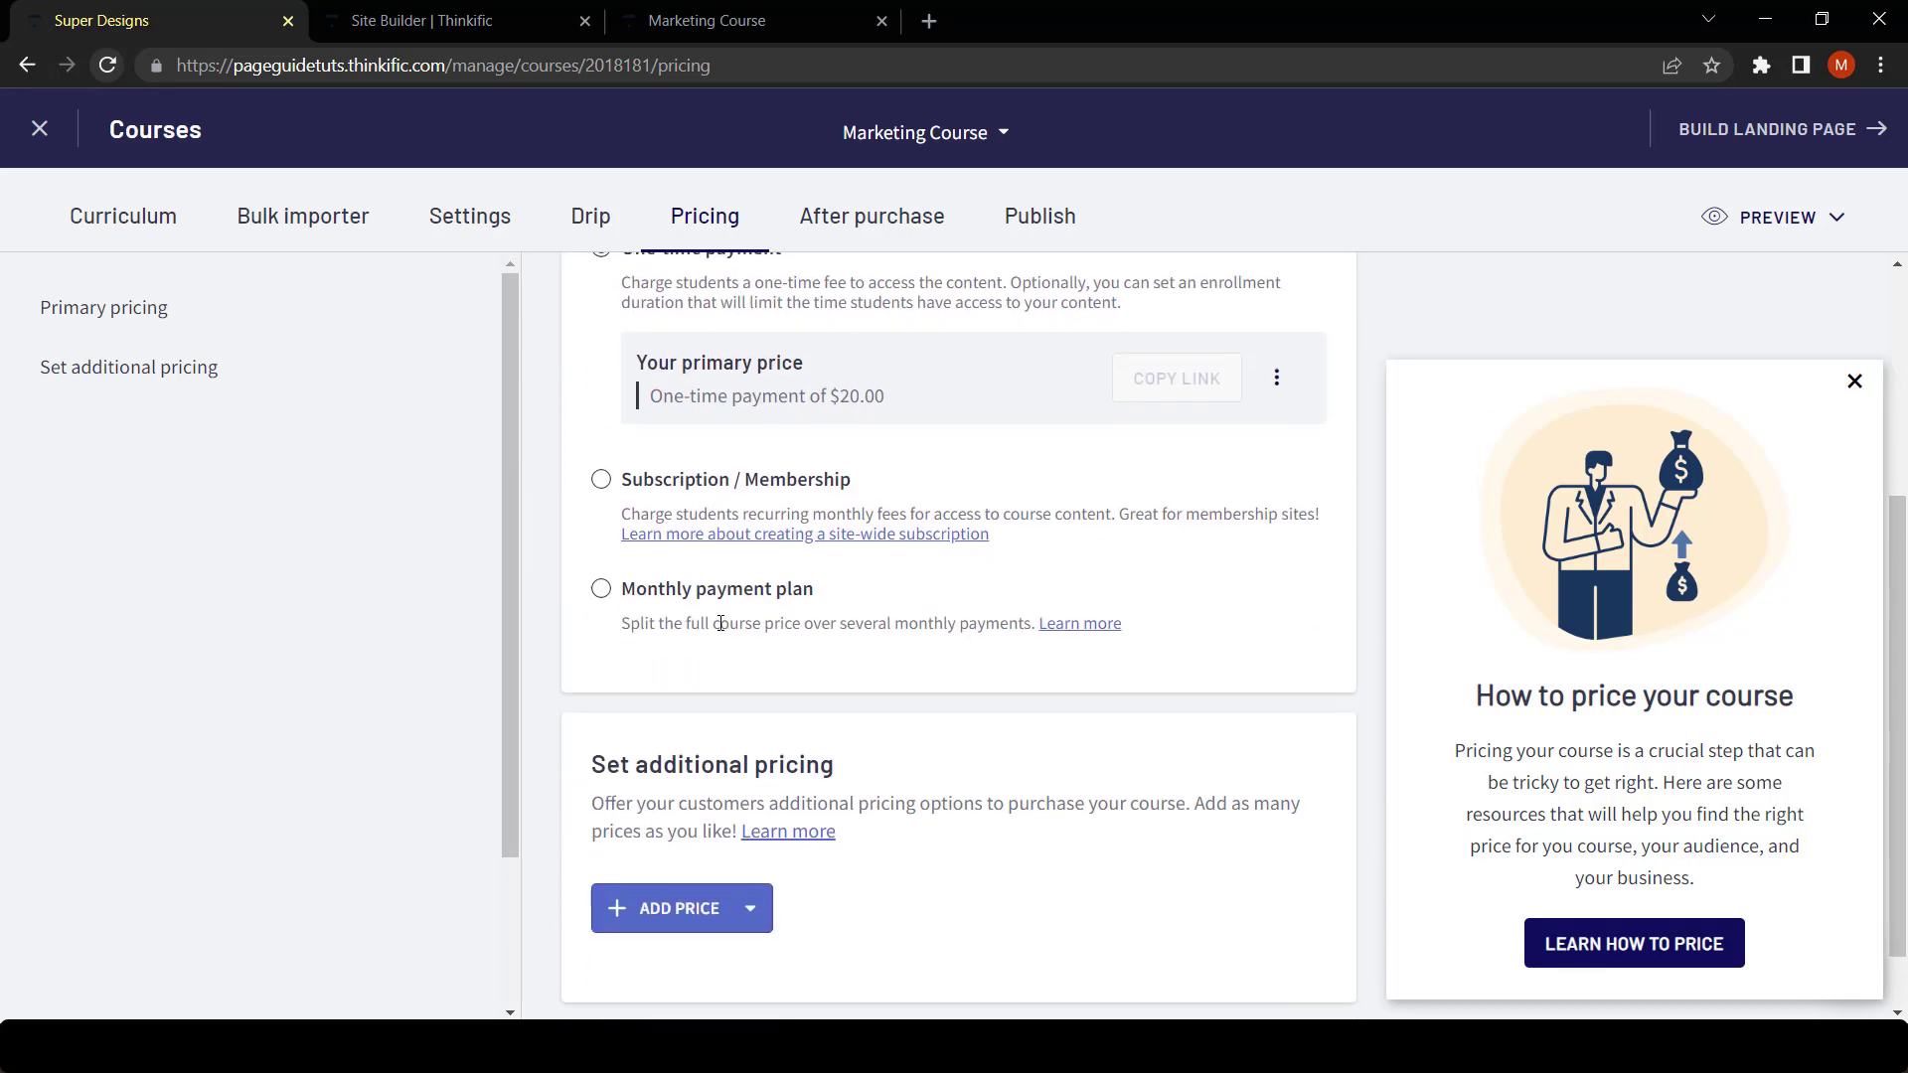
scroll(720, 623, "up", 3)
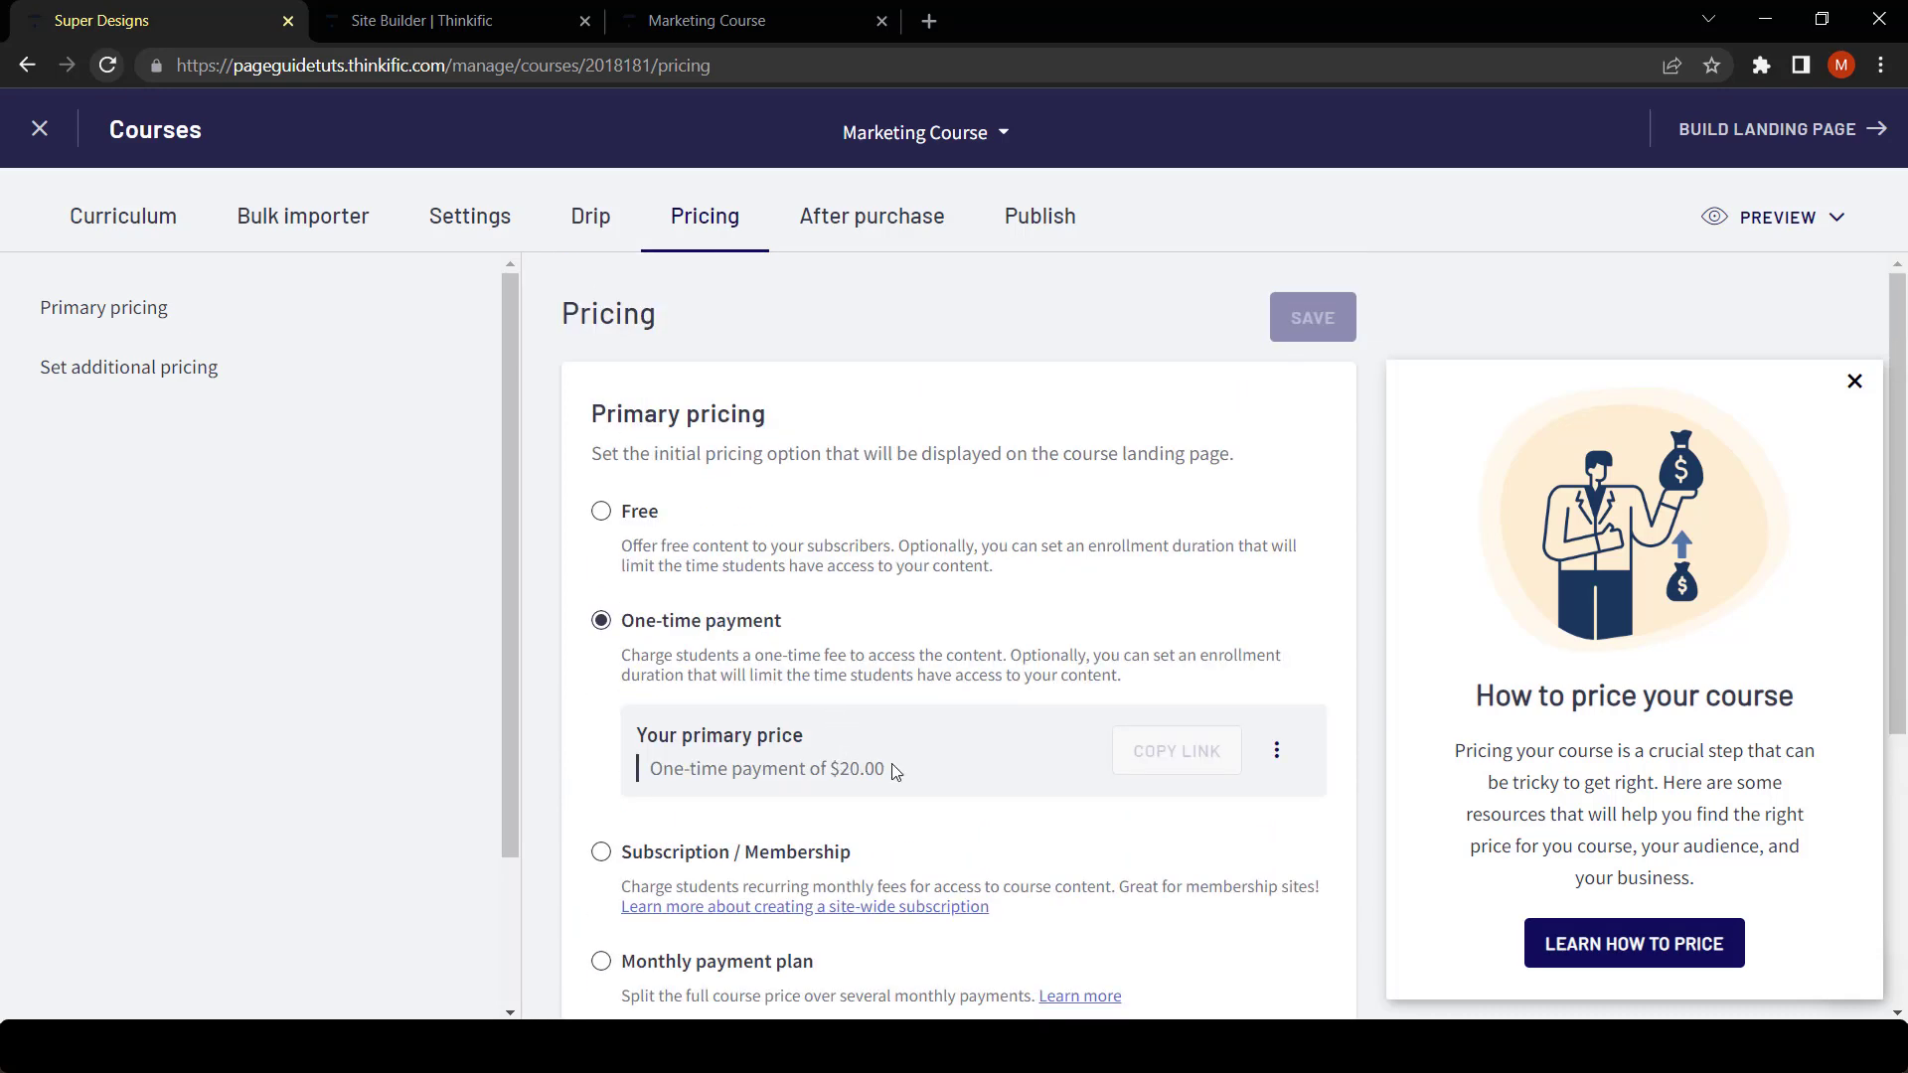
scroll(852, 768, "down", 4)
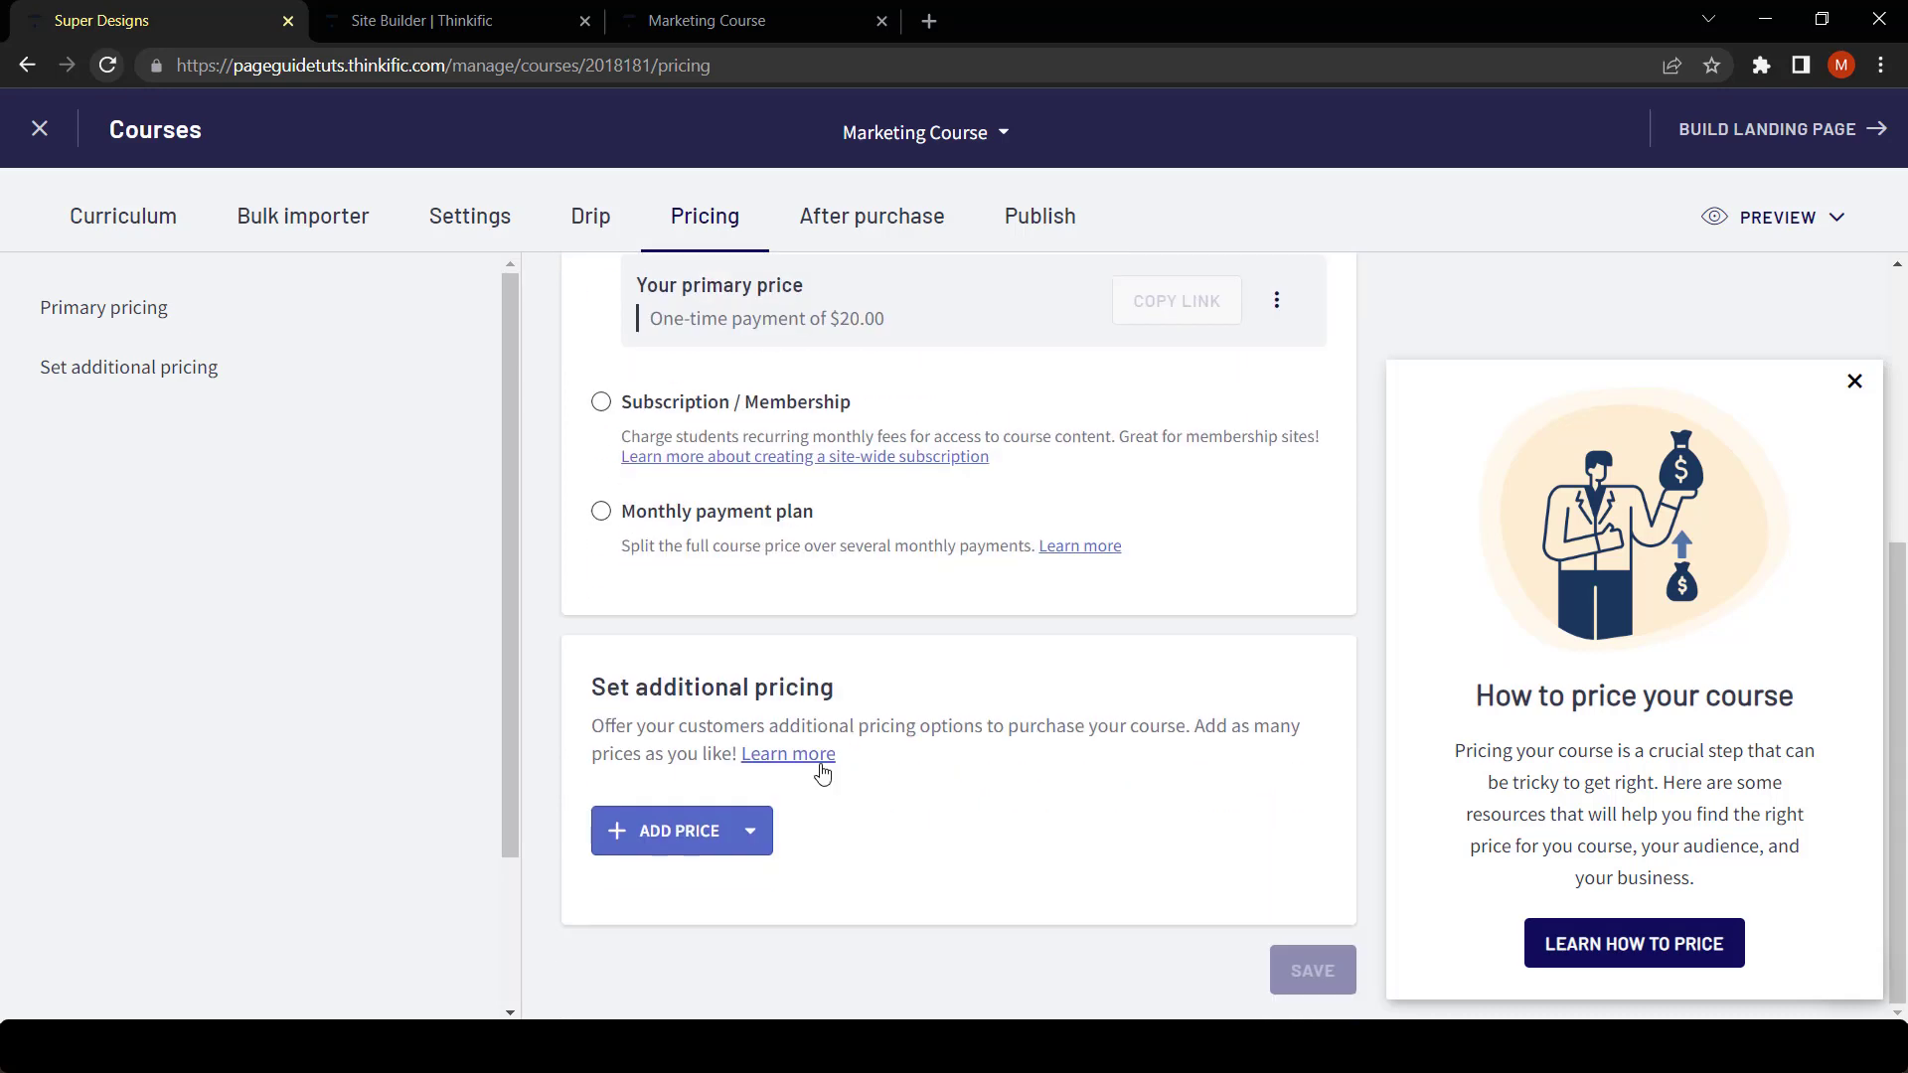
left_click(752, 830)
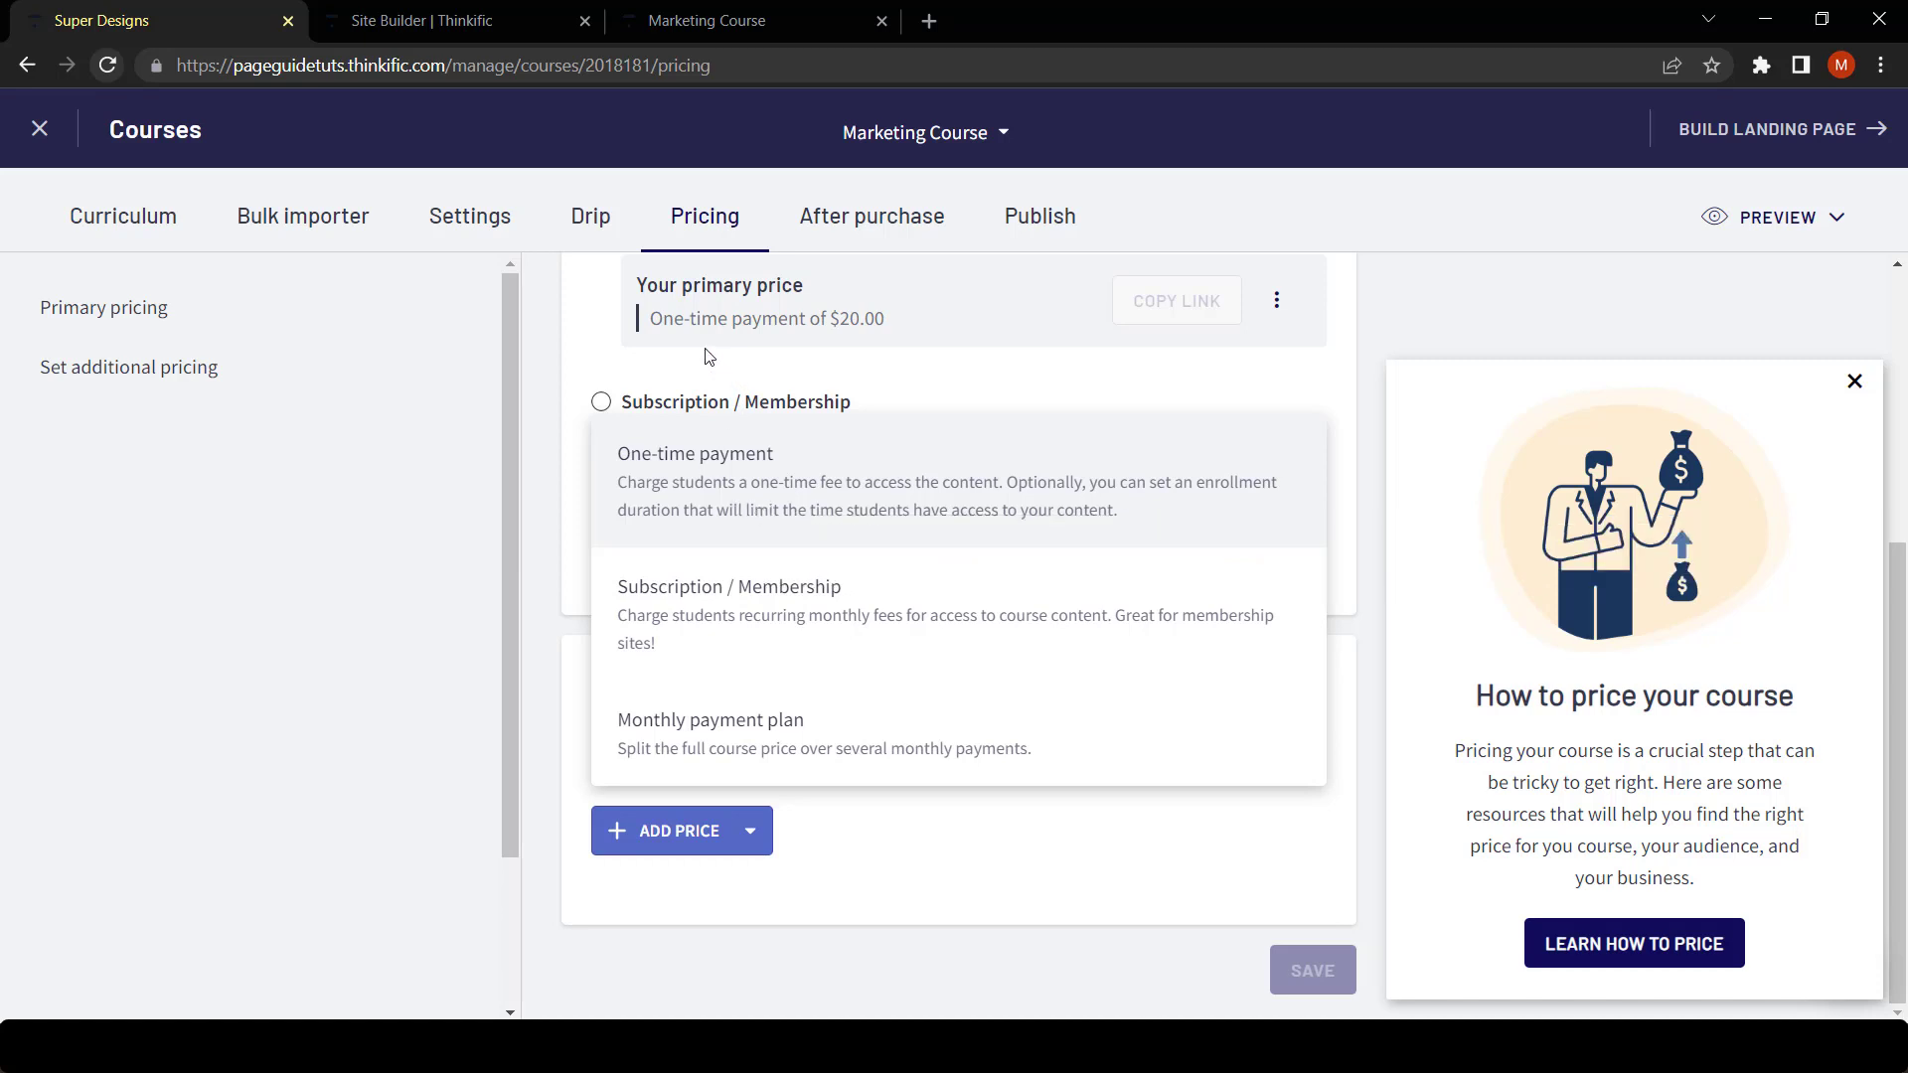
left_click(623, 350)
Open the primary one-time price for editing to check its amount and enrollment duration.
left_click(1277, 300)
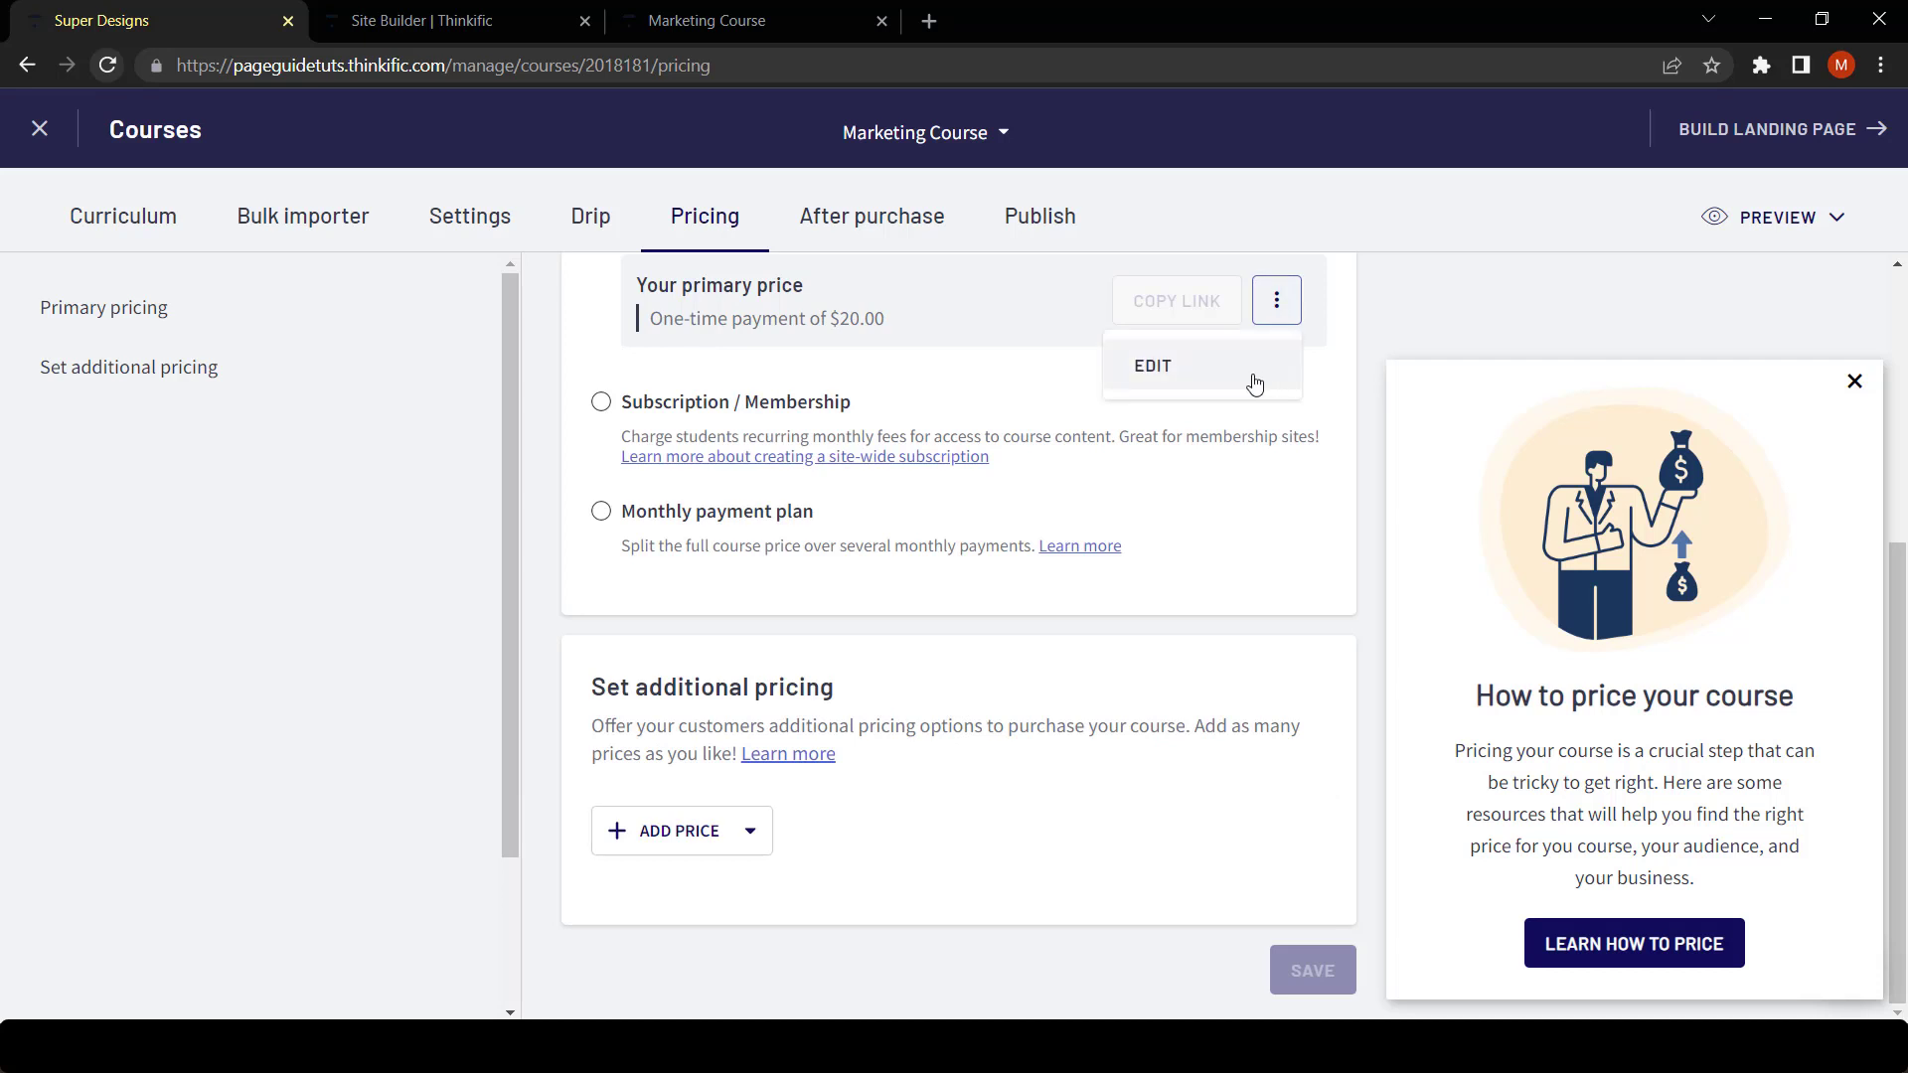
left_click(1237, 372)
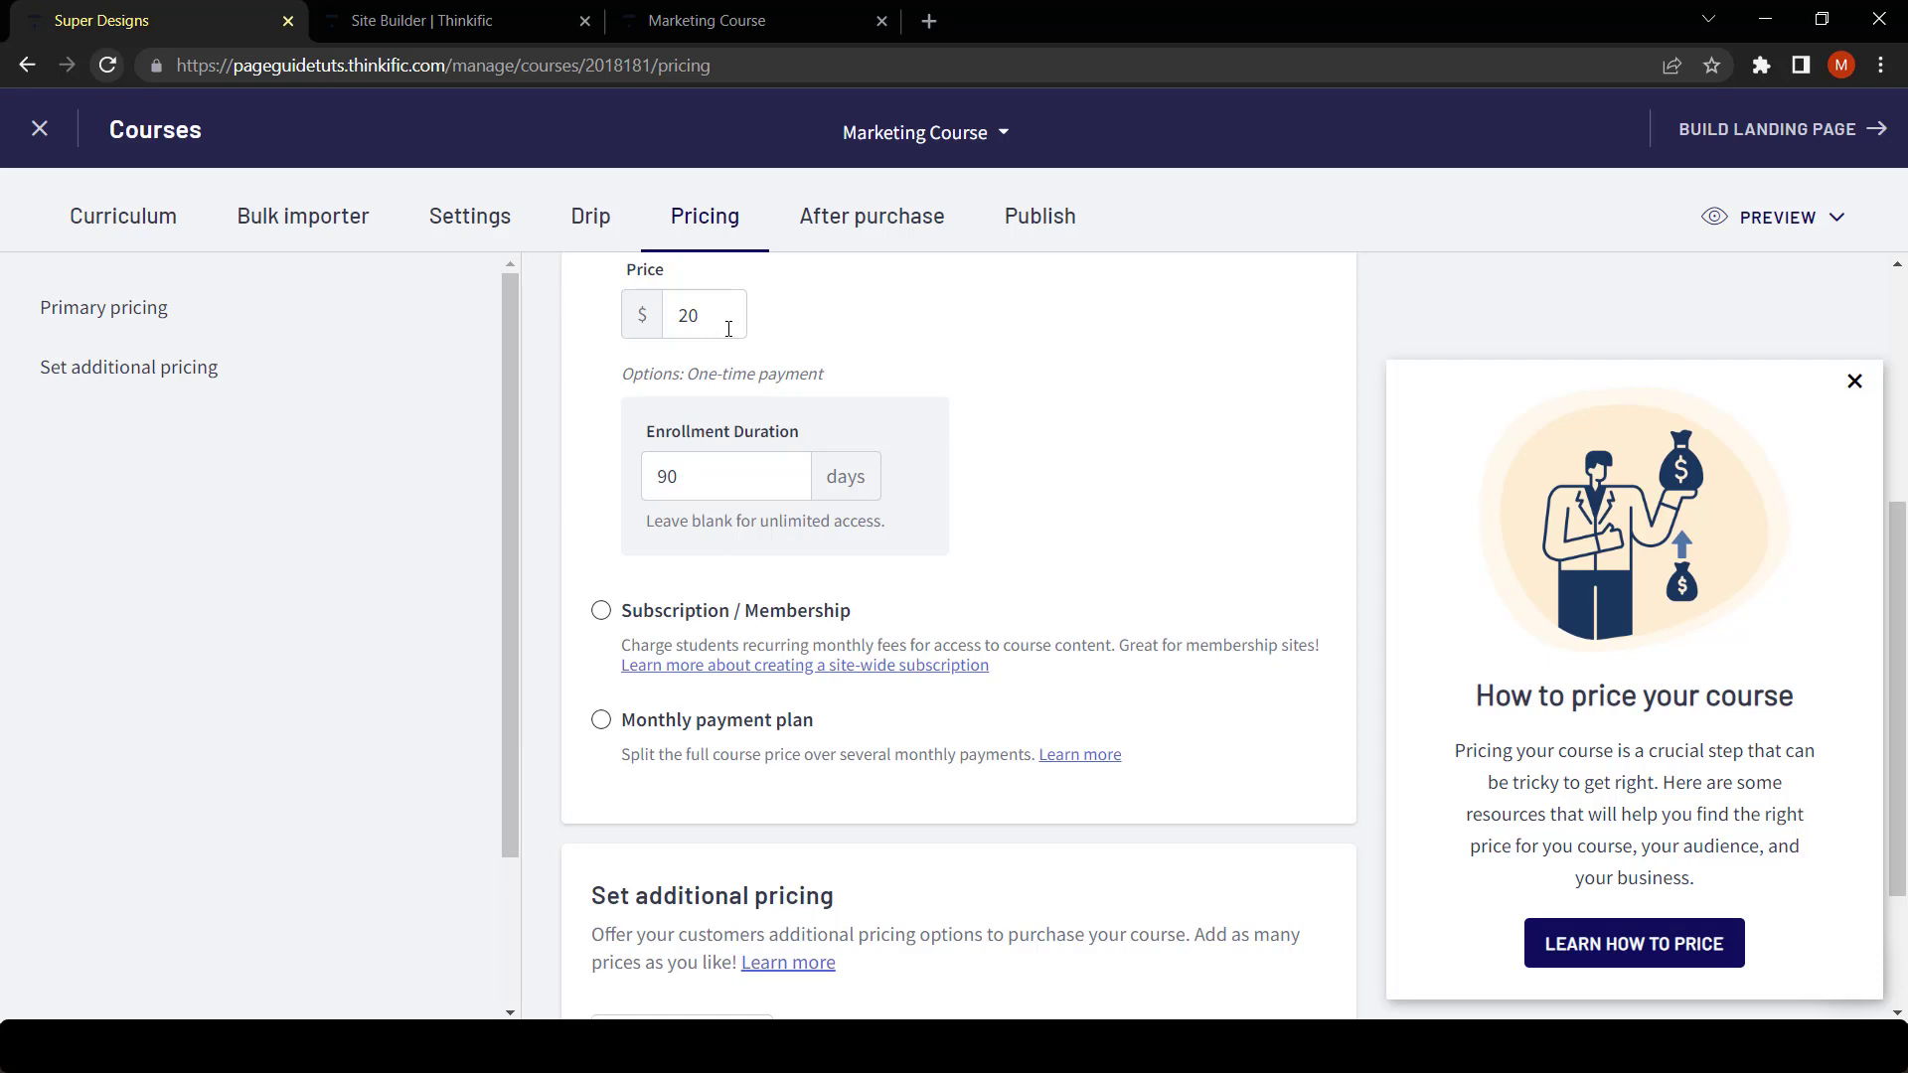
scroll(600, 531, "down", 2)
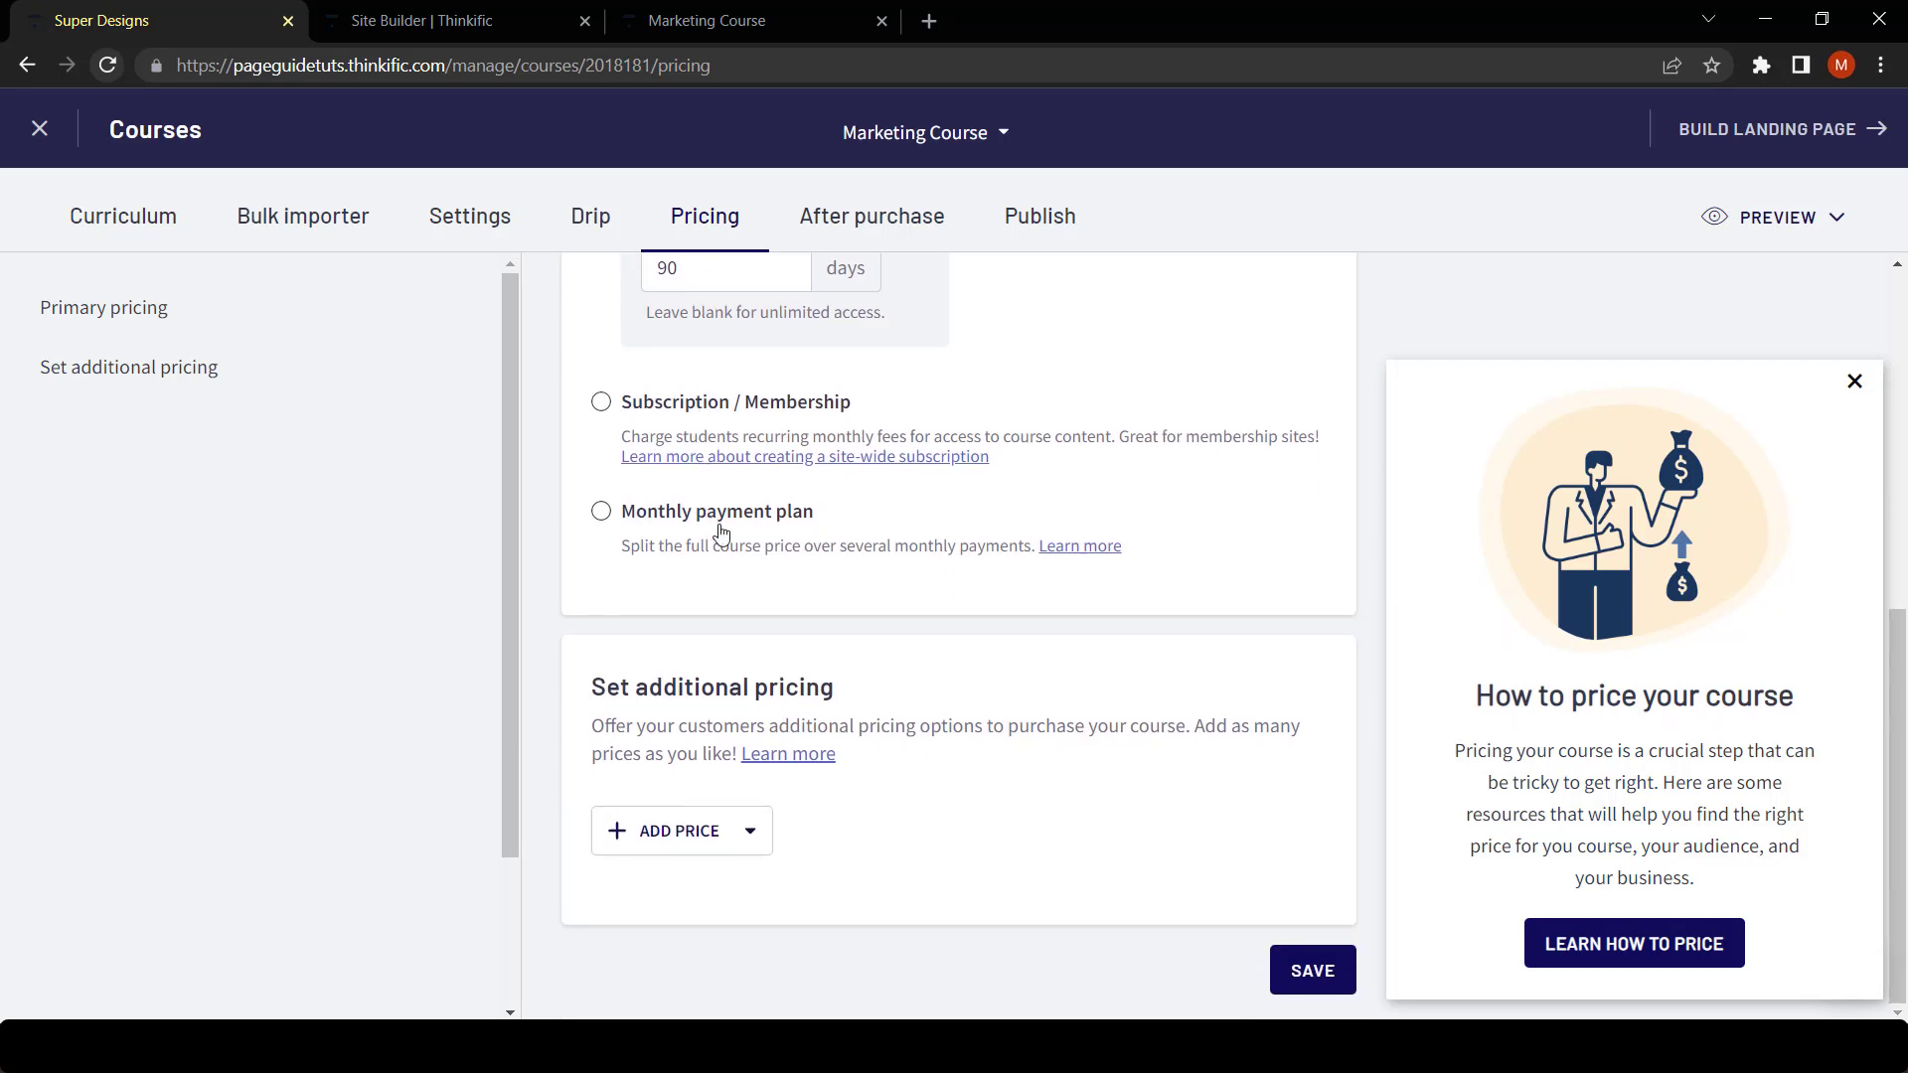
Add an additional price of the One-time payment type with the price label "Access for 180 days".
left_click(751, 835)
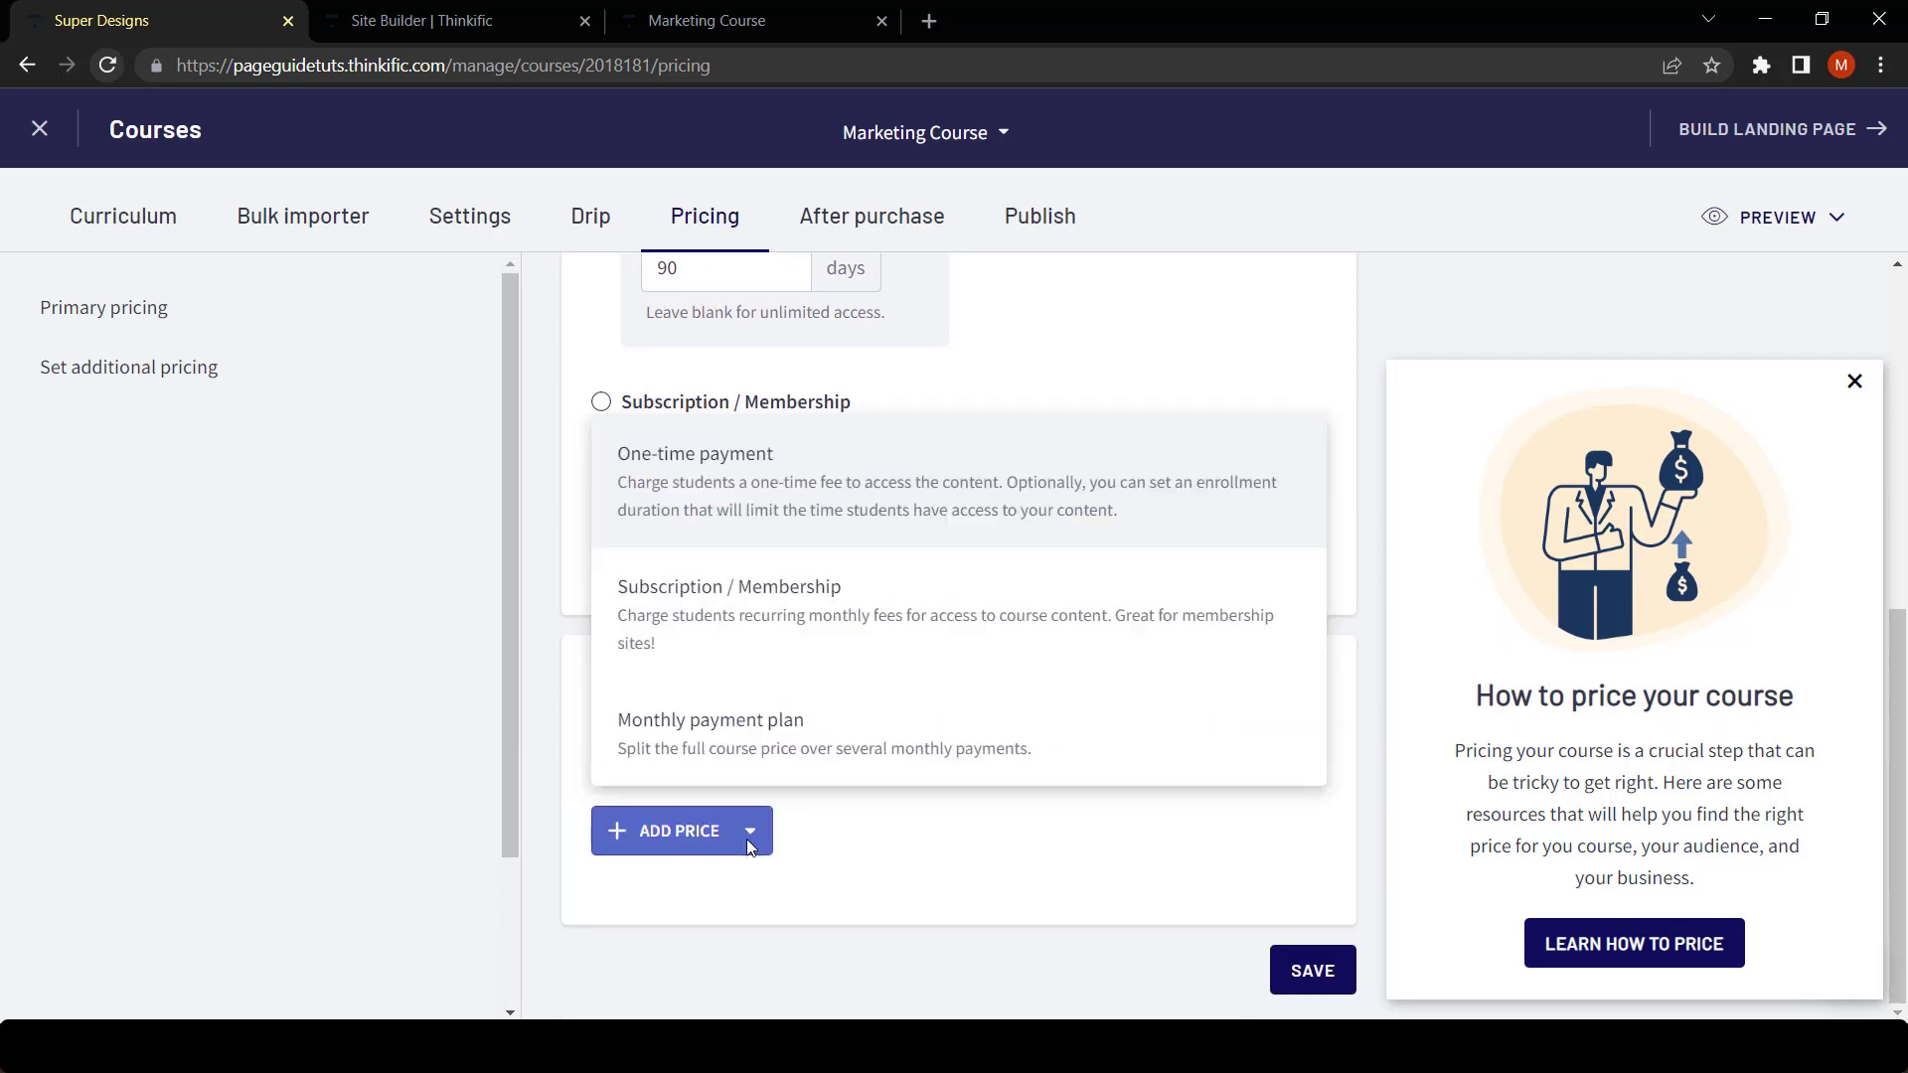
left_click(912, 510)
scroll(864, 467, "down", 3)
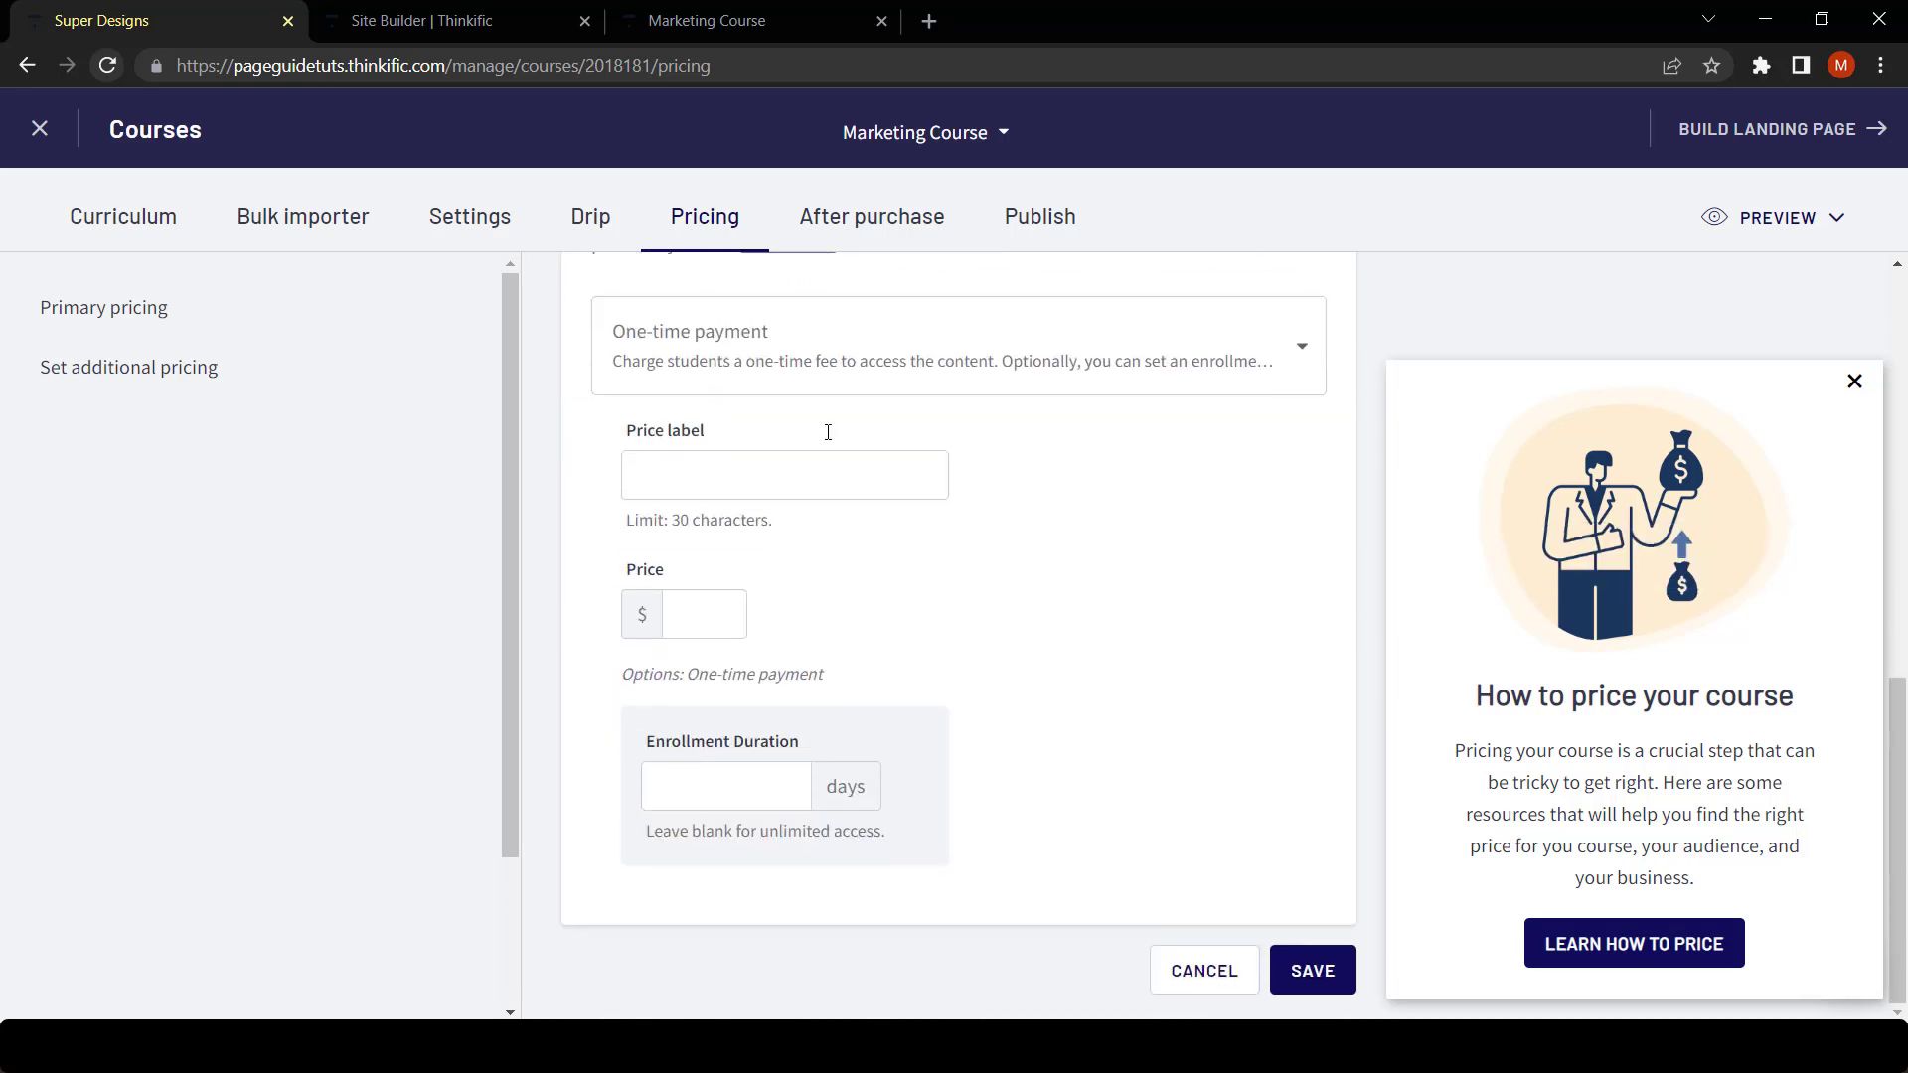
left_click(787, 481)
type("Acce")
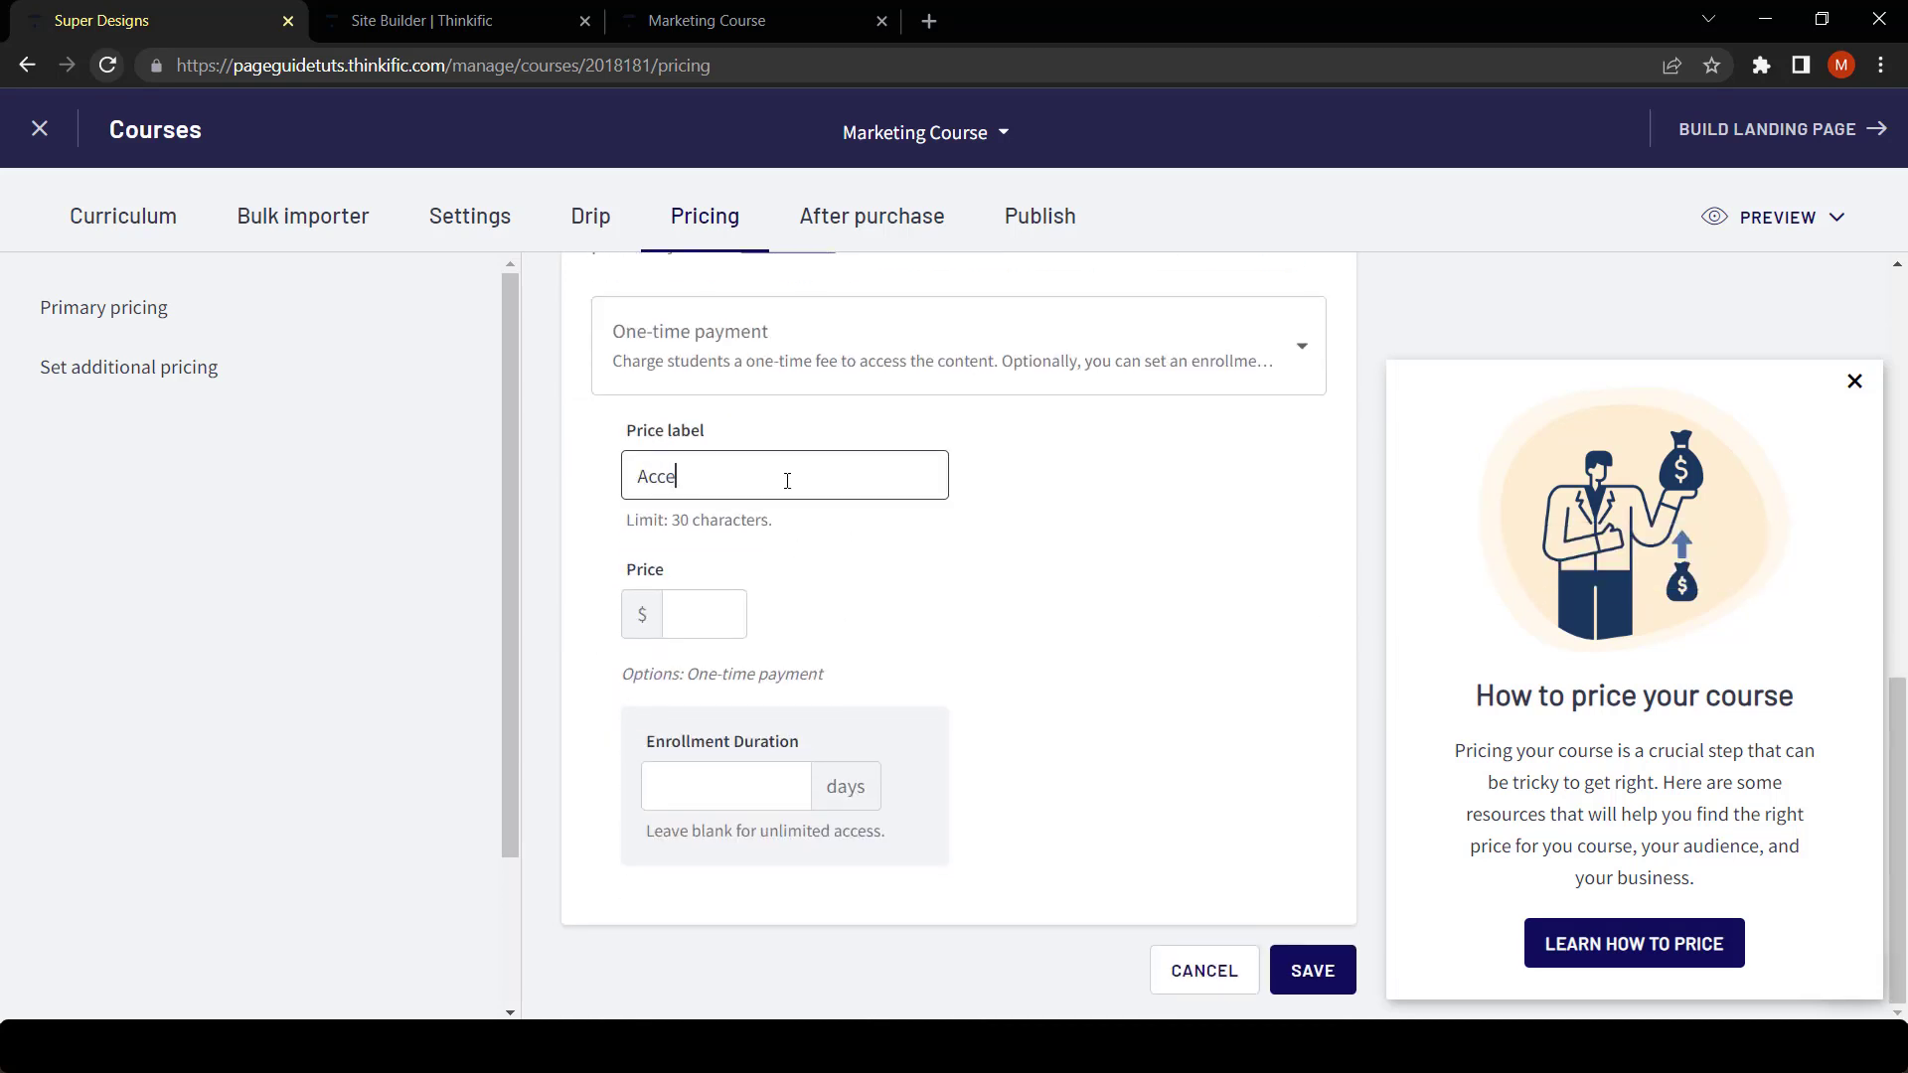
type("ss for 180 days")
scroll(787, 480, "up", 3)
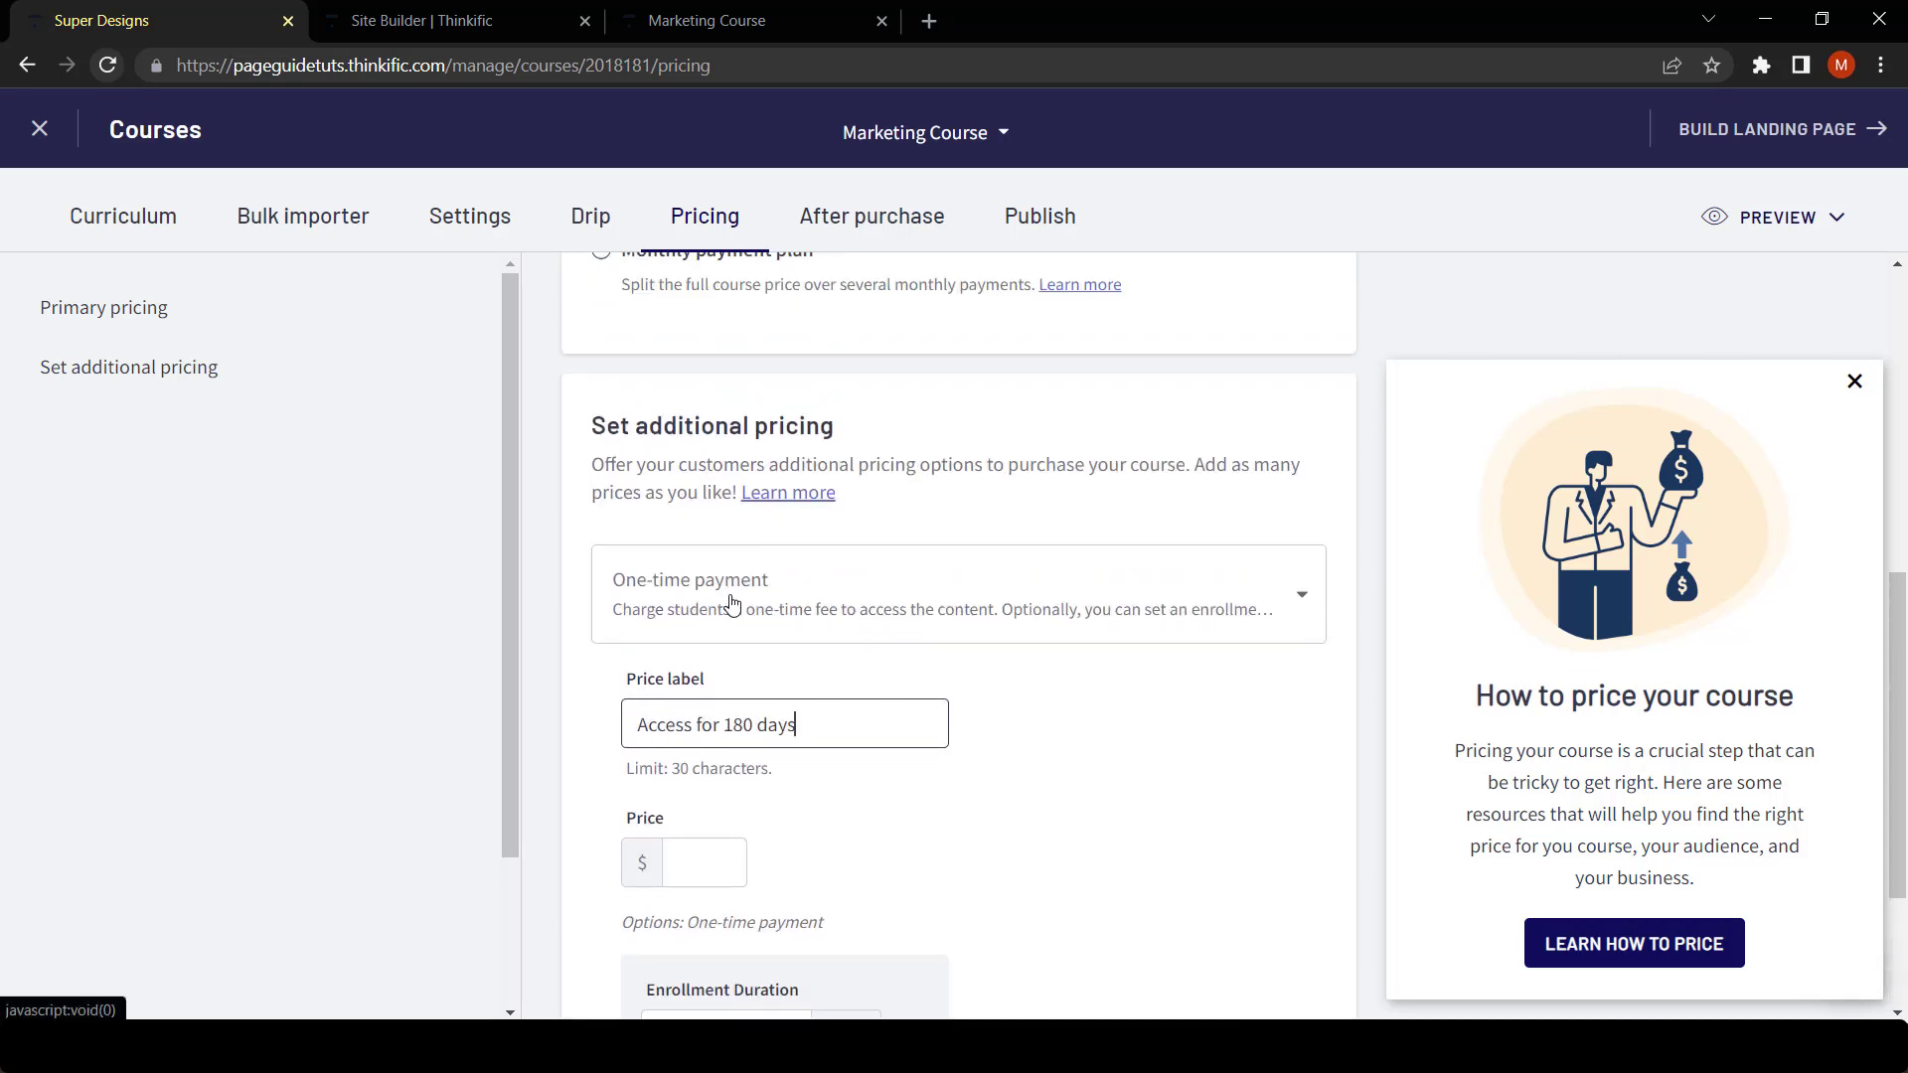
Set the additional price to $40 with an enrollment duration of 180 days, and save the course pricing.
scroll(1004, 607, "down", 3)
left_click(722, 626)
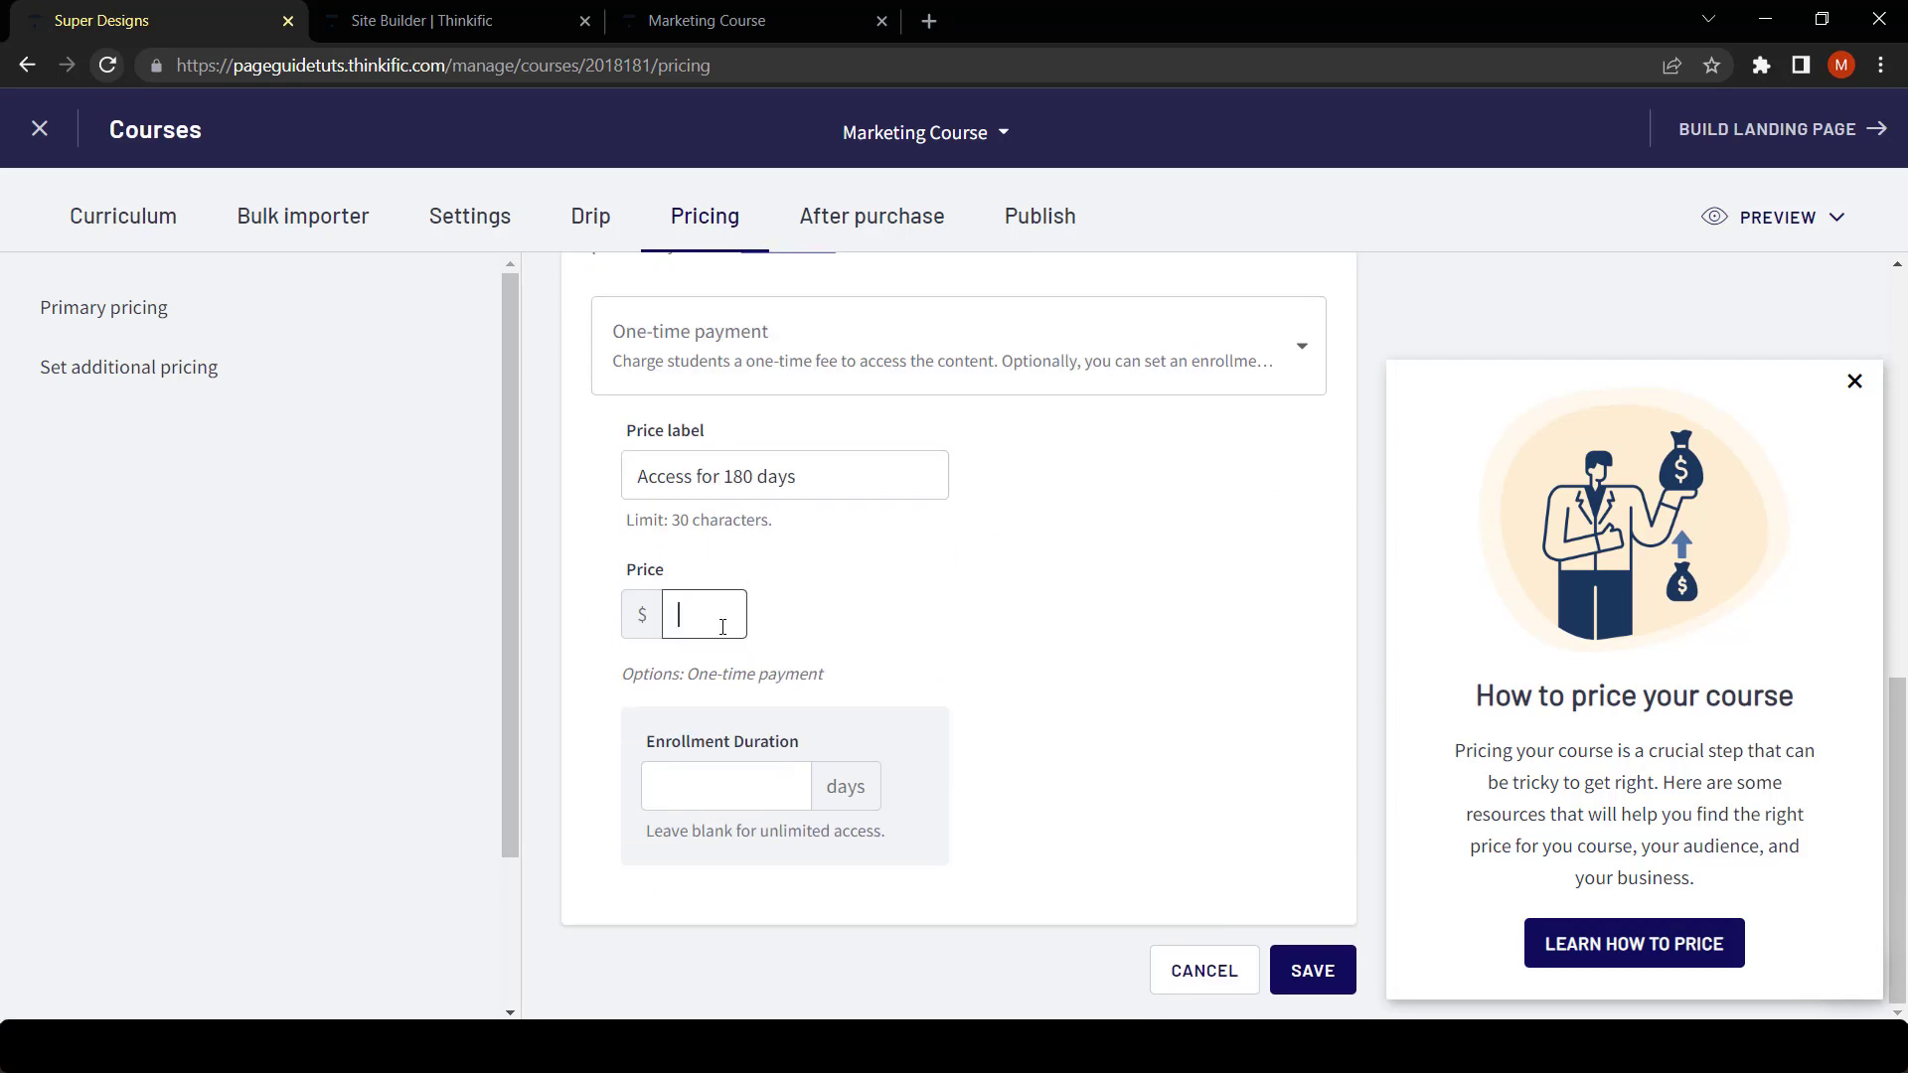
type("40")
left_click(764, 807)
type("180")
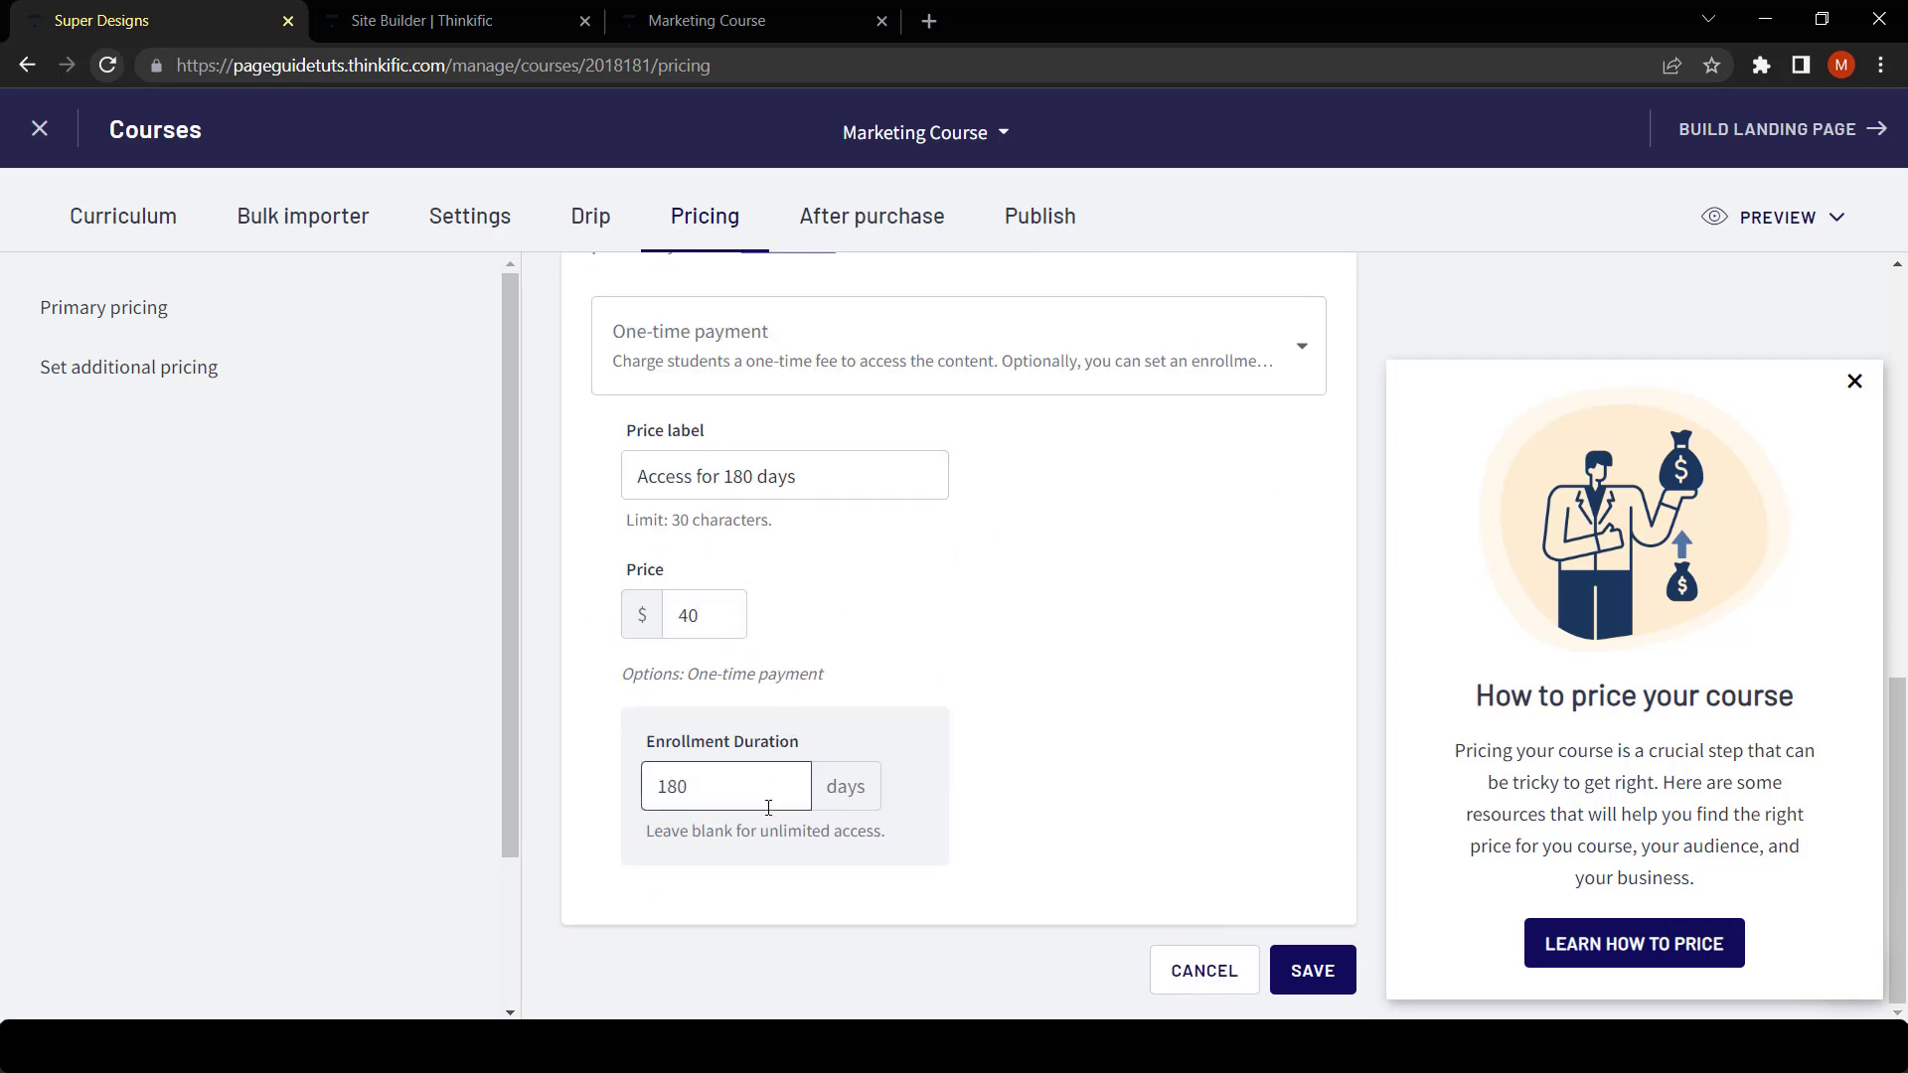
left_click(1285, 964)
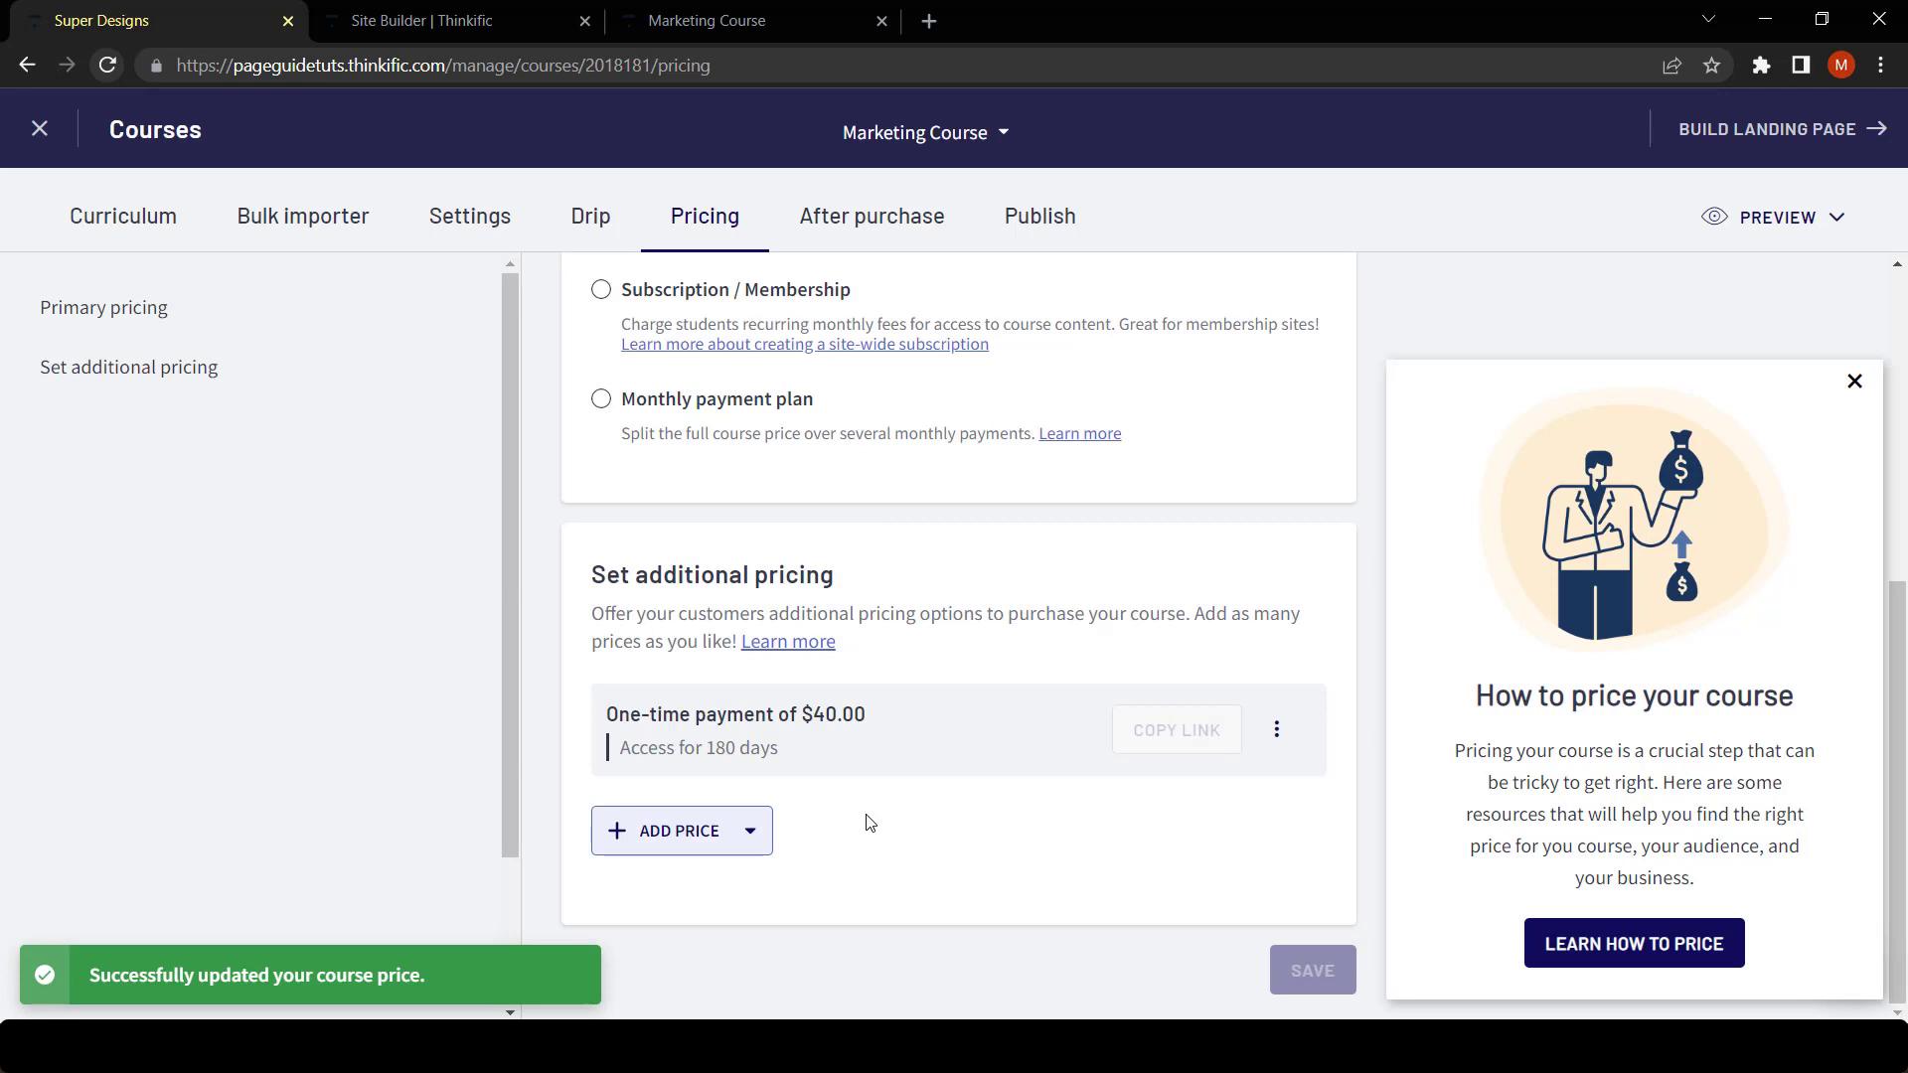
scroll(870, 822, "up", 1)
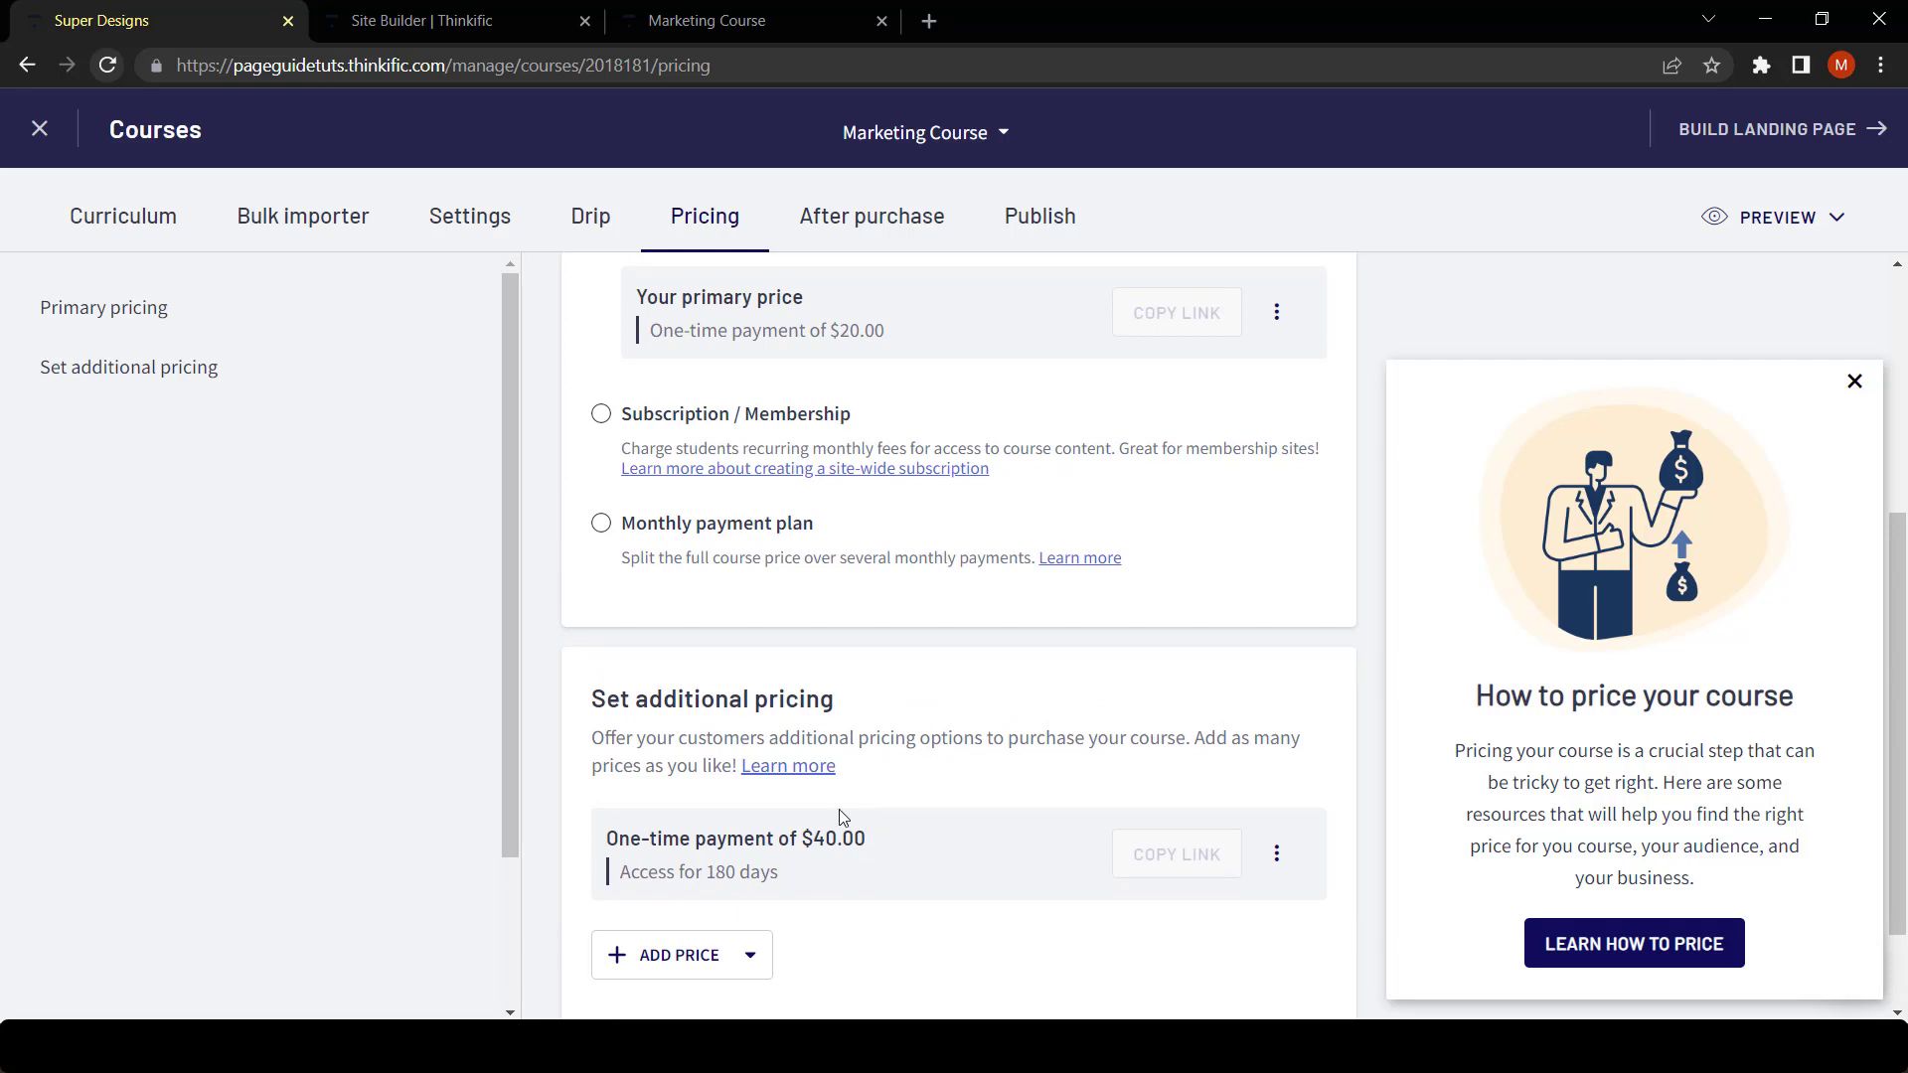
scroll(841, 811, "up", 3)
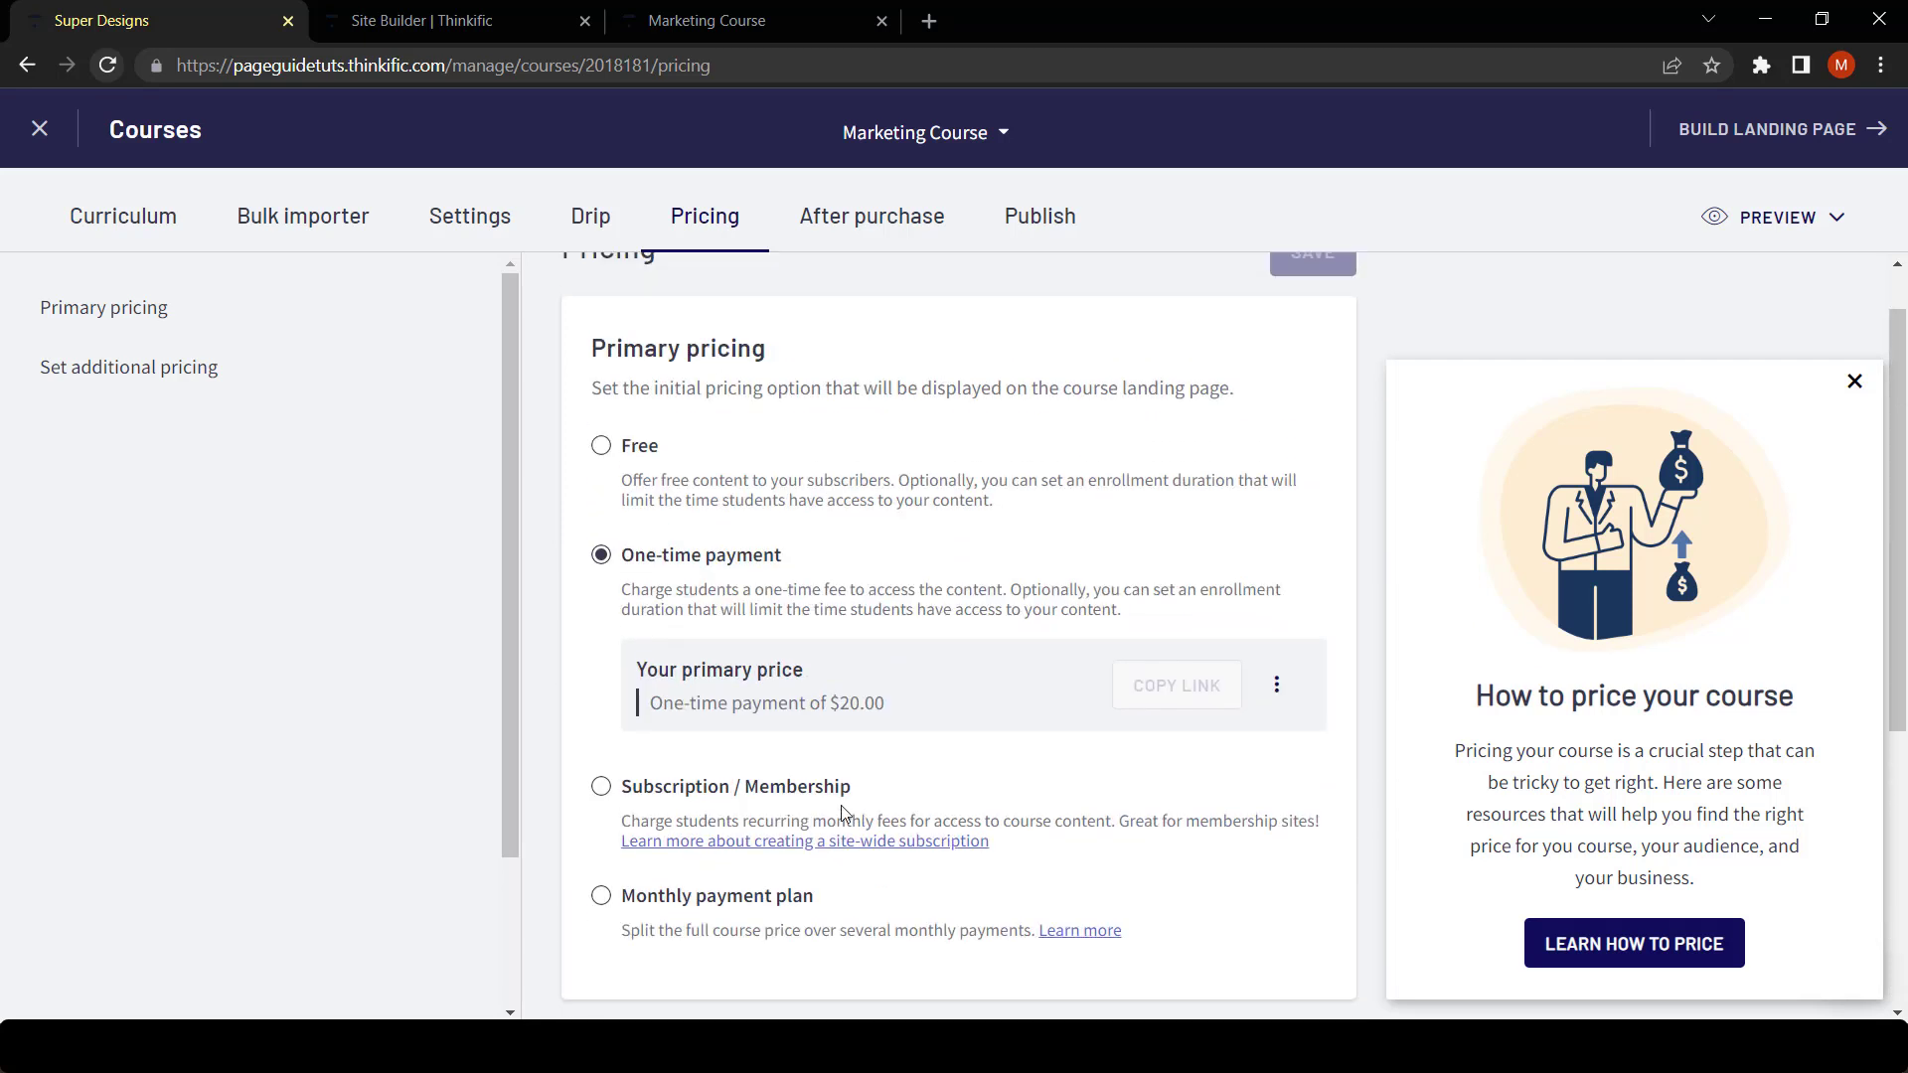
Reload the course landing page preview and examine its price choices, curriculum and the remaining sections for pricing details.
scroll(840, 811, "up", 1)
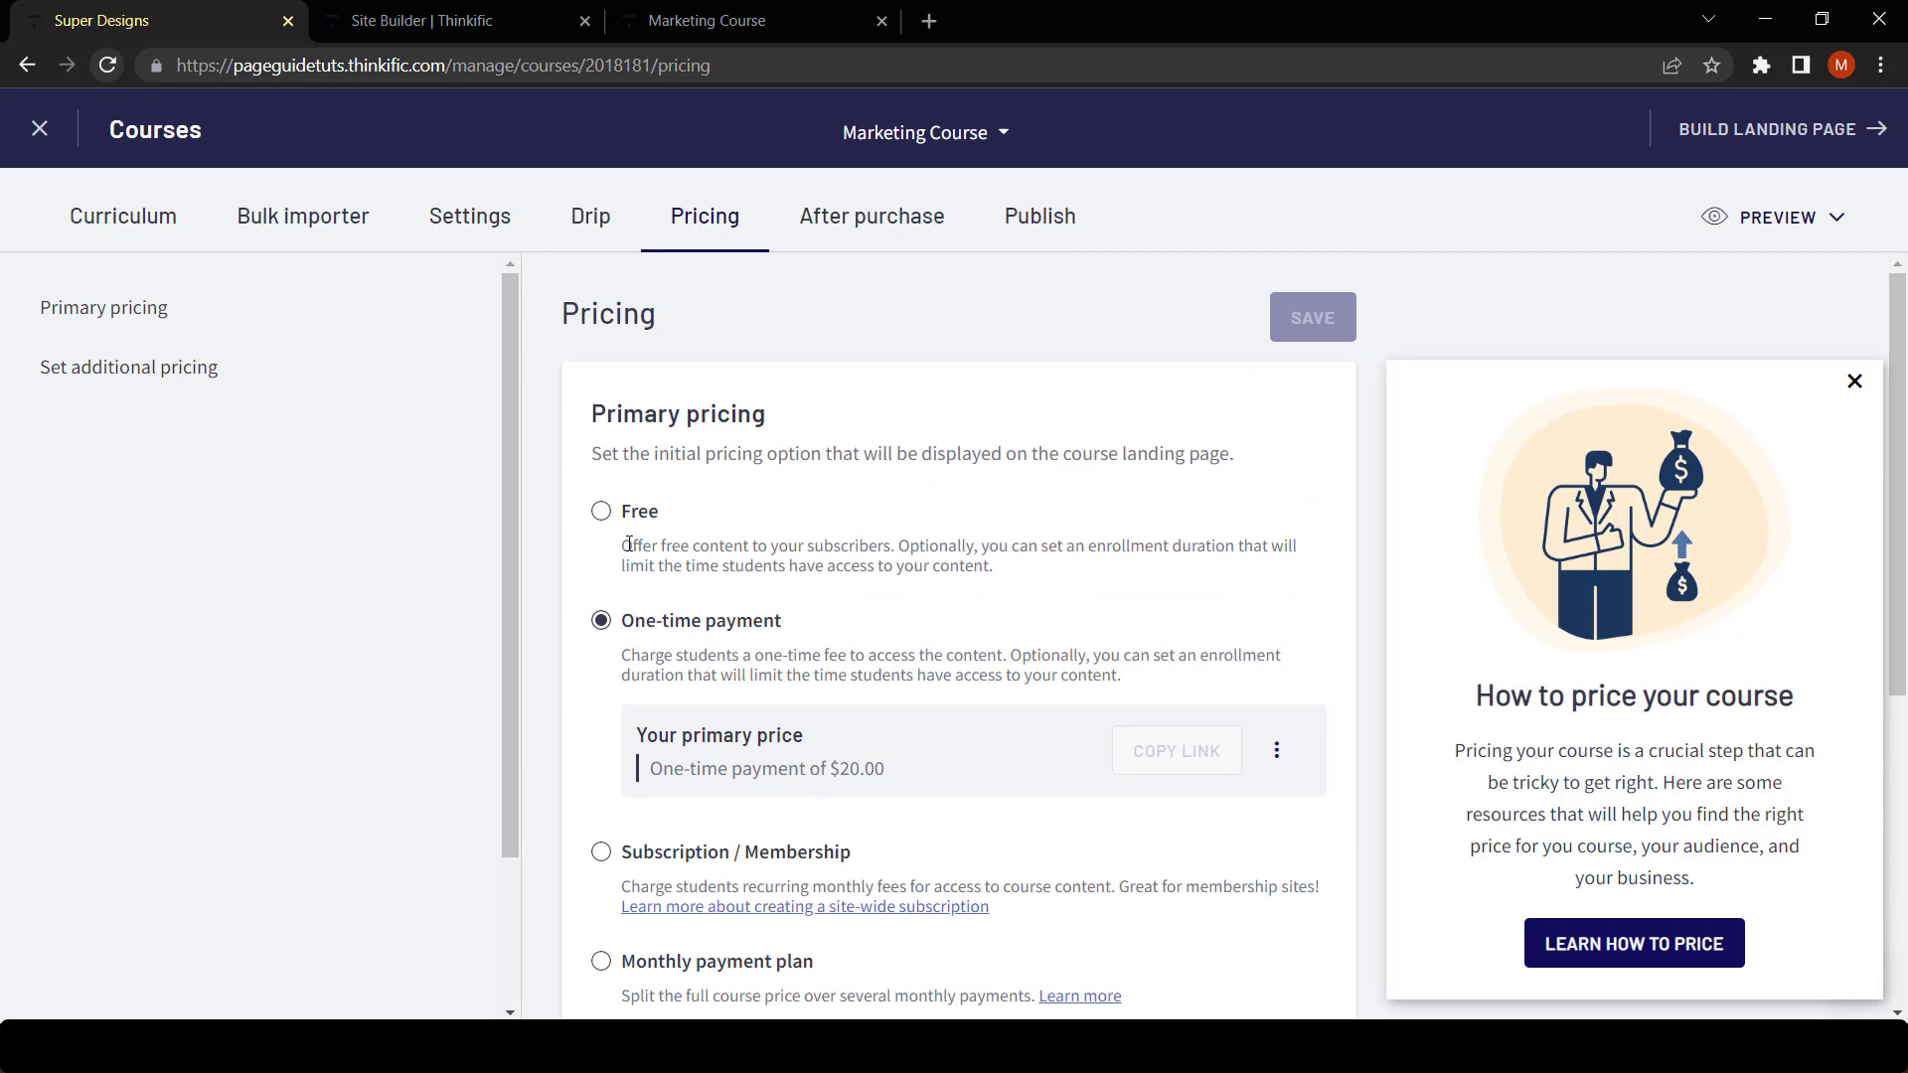
left_click(443, 20)
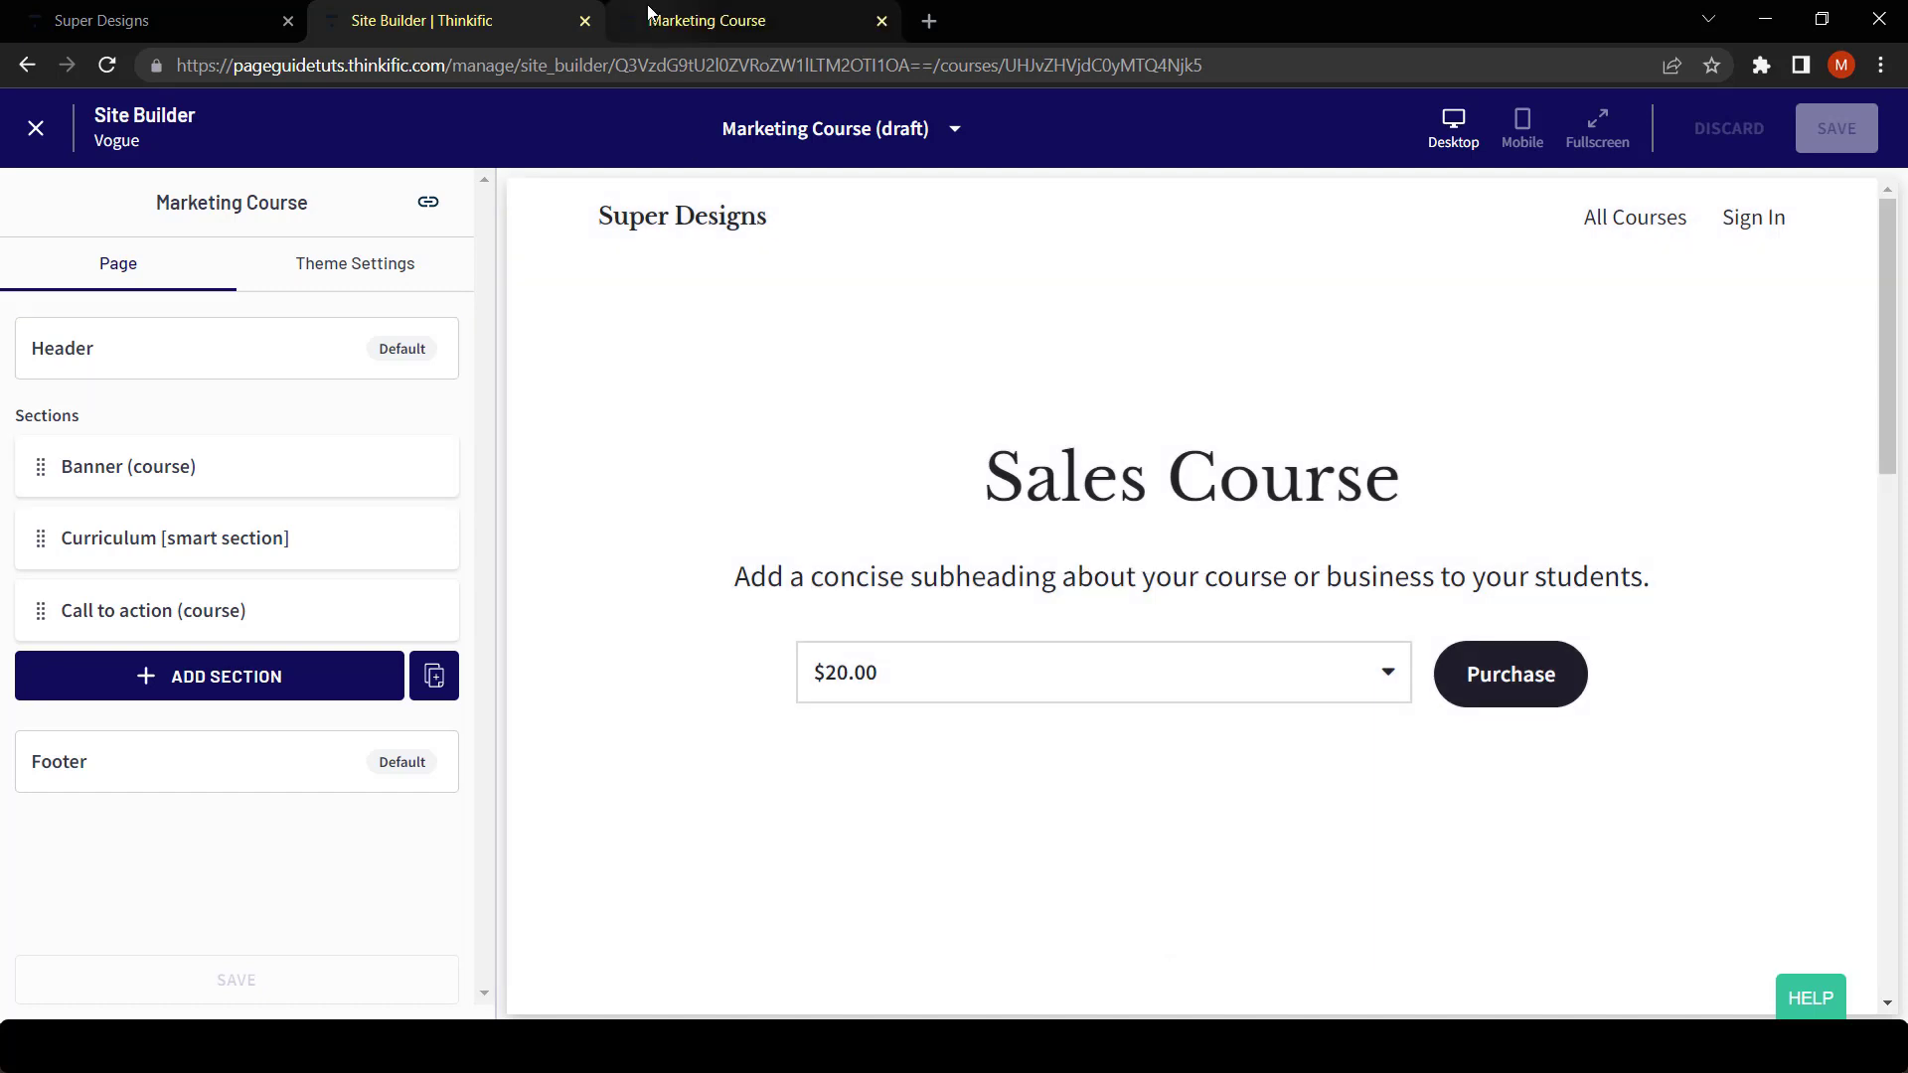
left_click(707, 19)
left_click(107, 65)
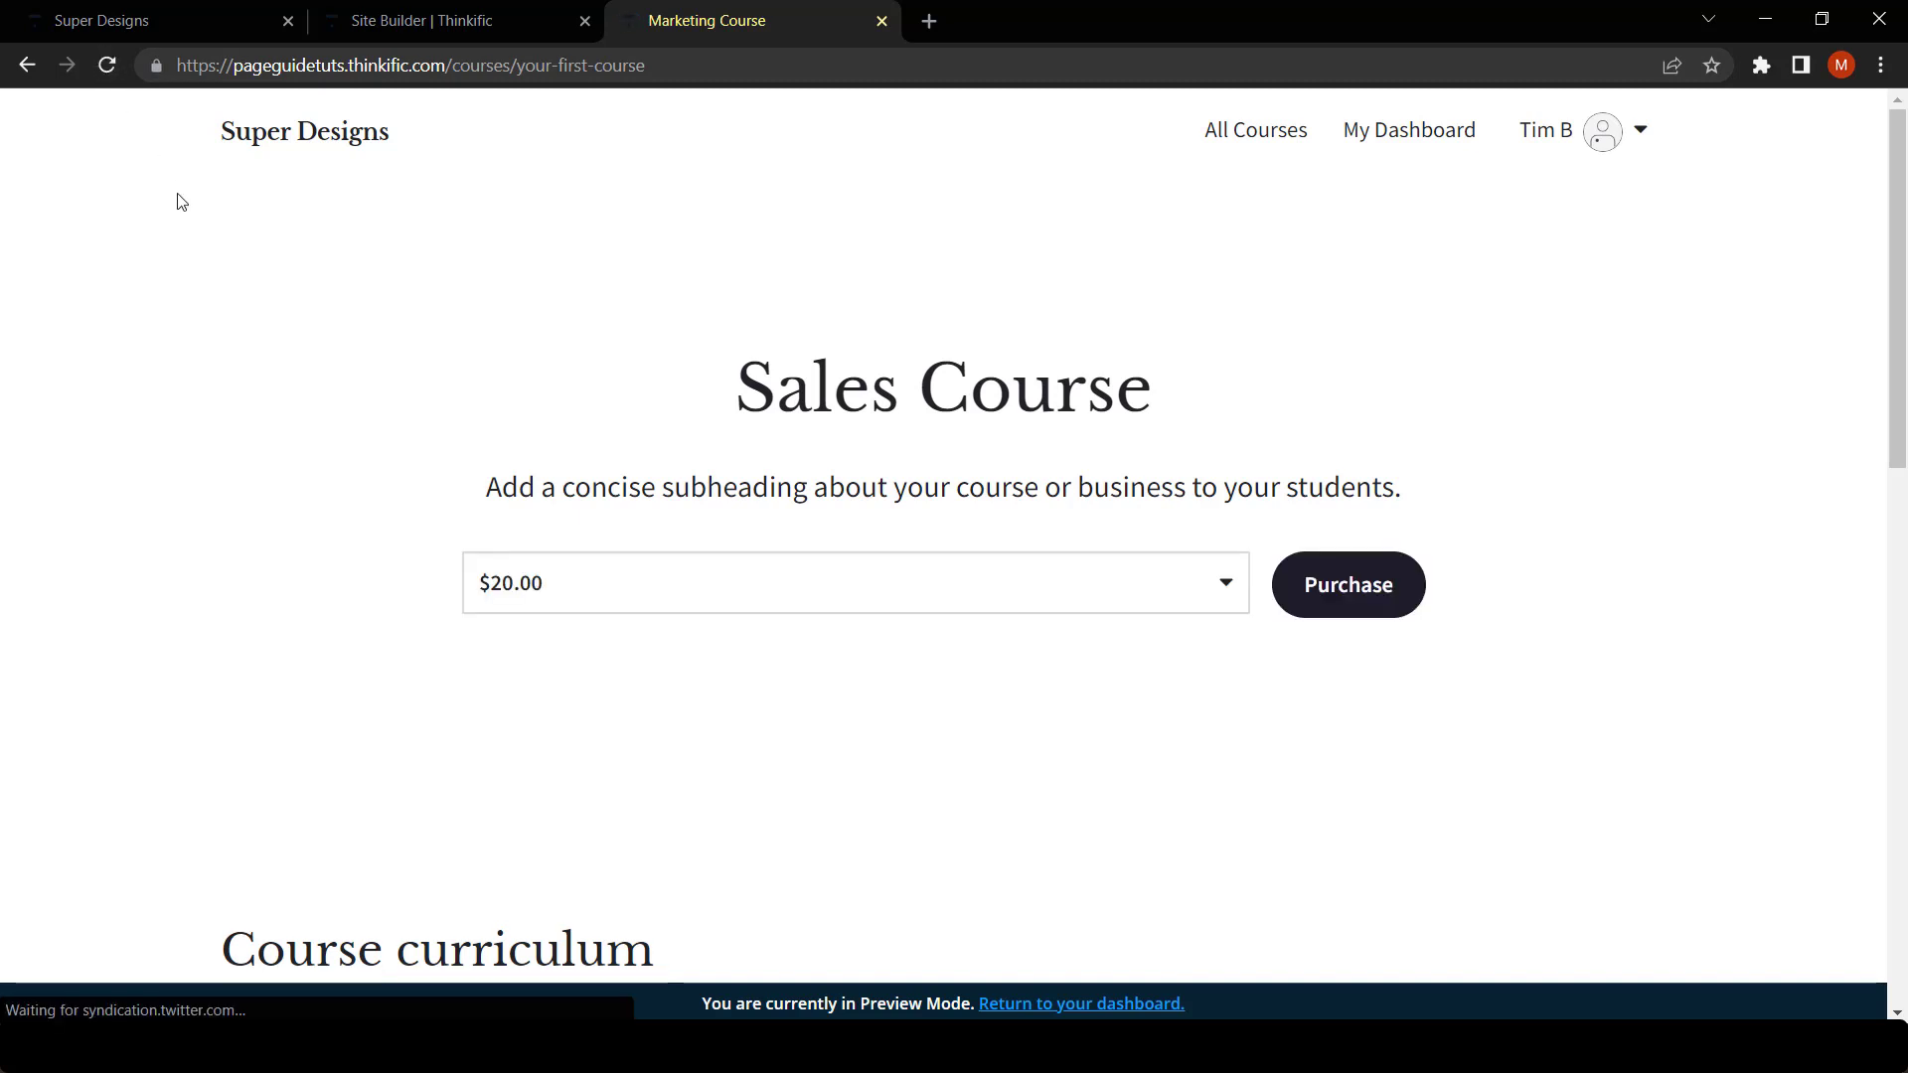
left_click(1192, 572)
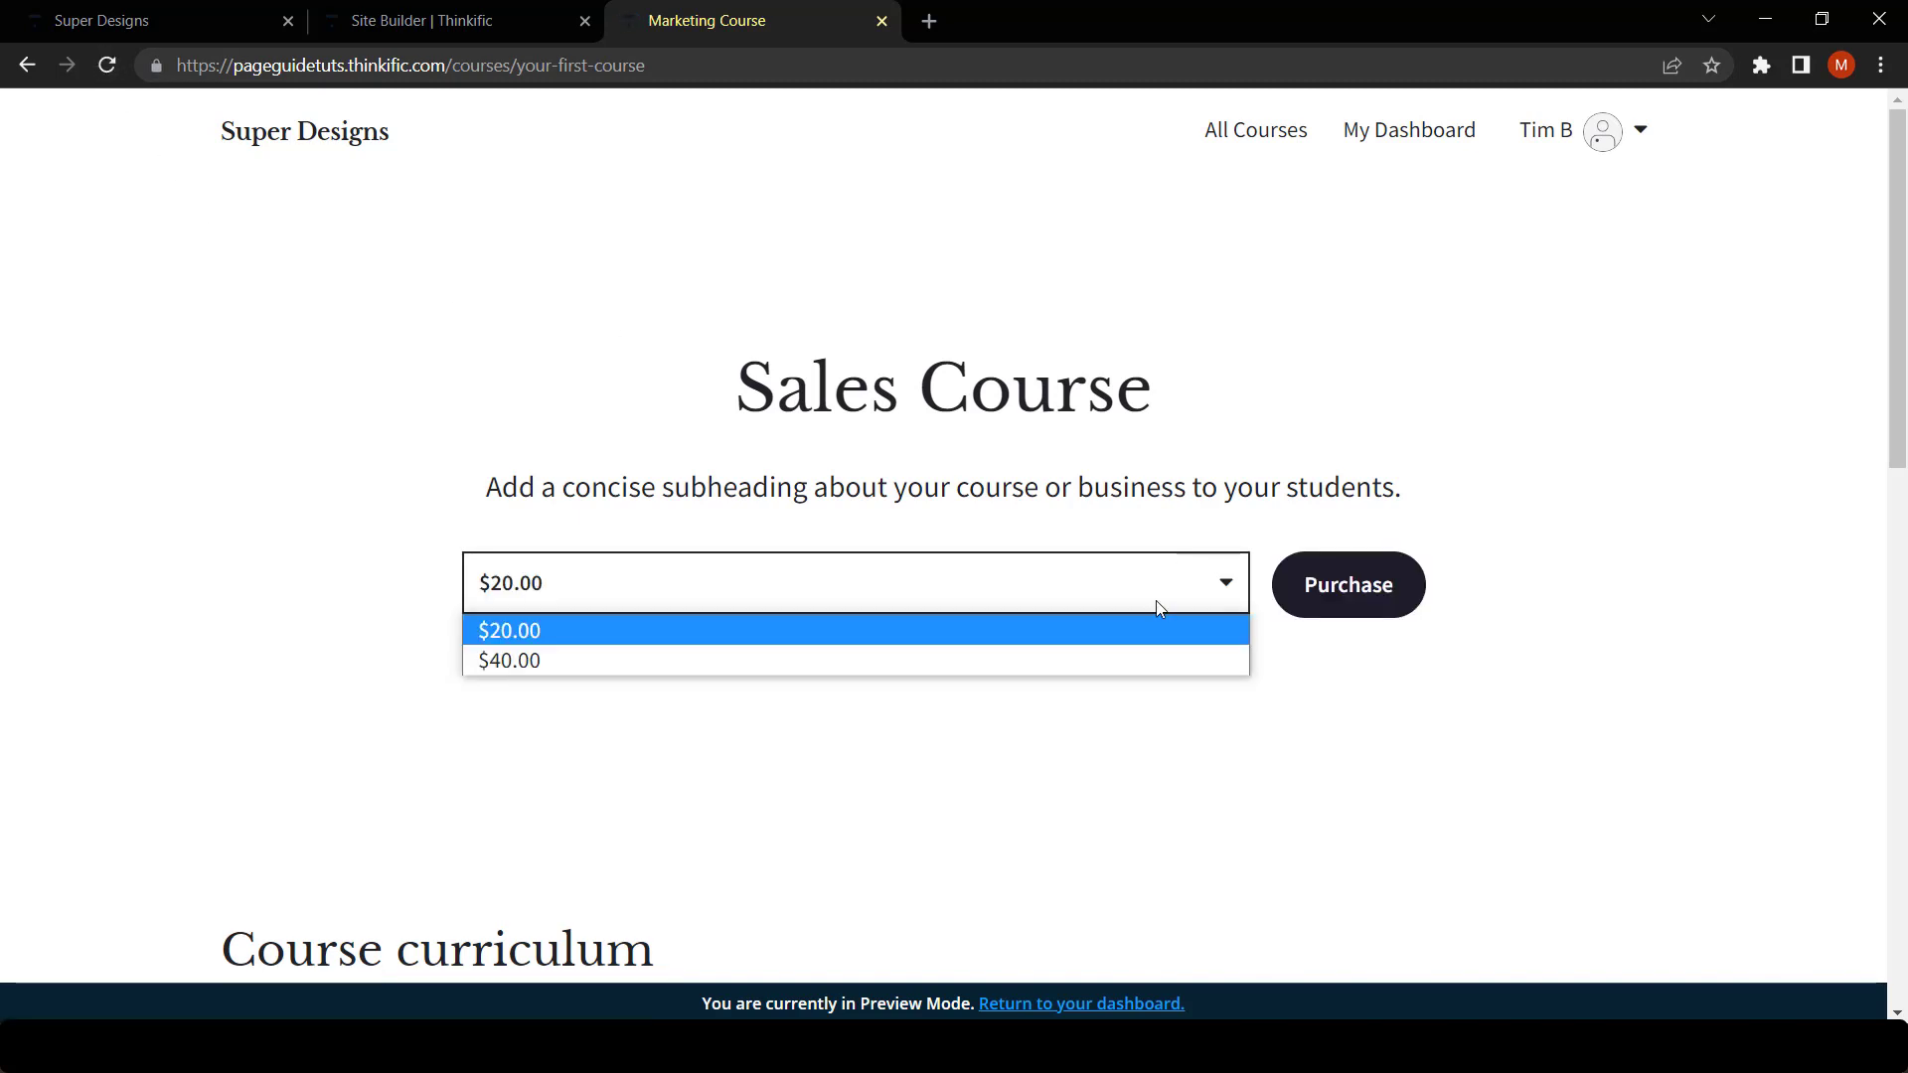
left_click(1489, 464)
scroll(695, 730, "down", 5)
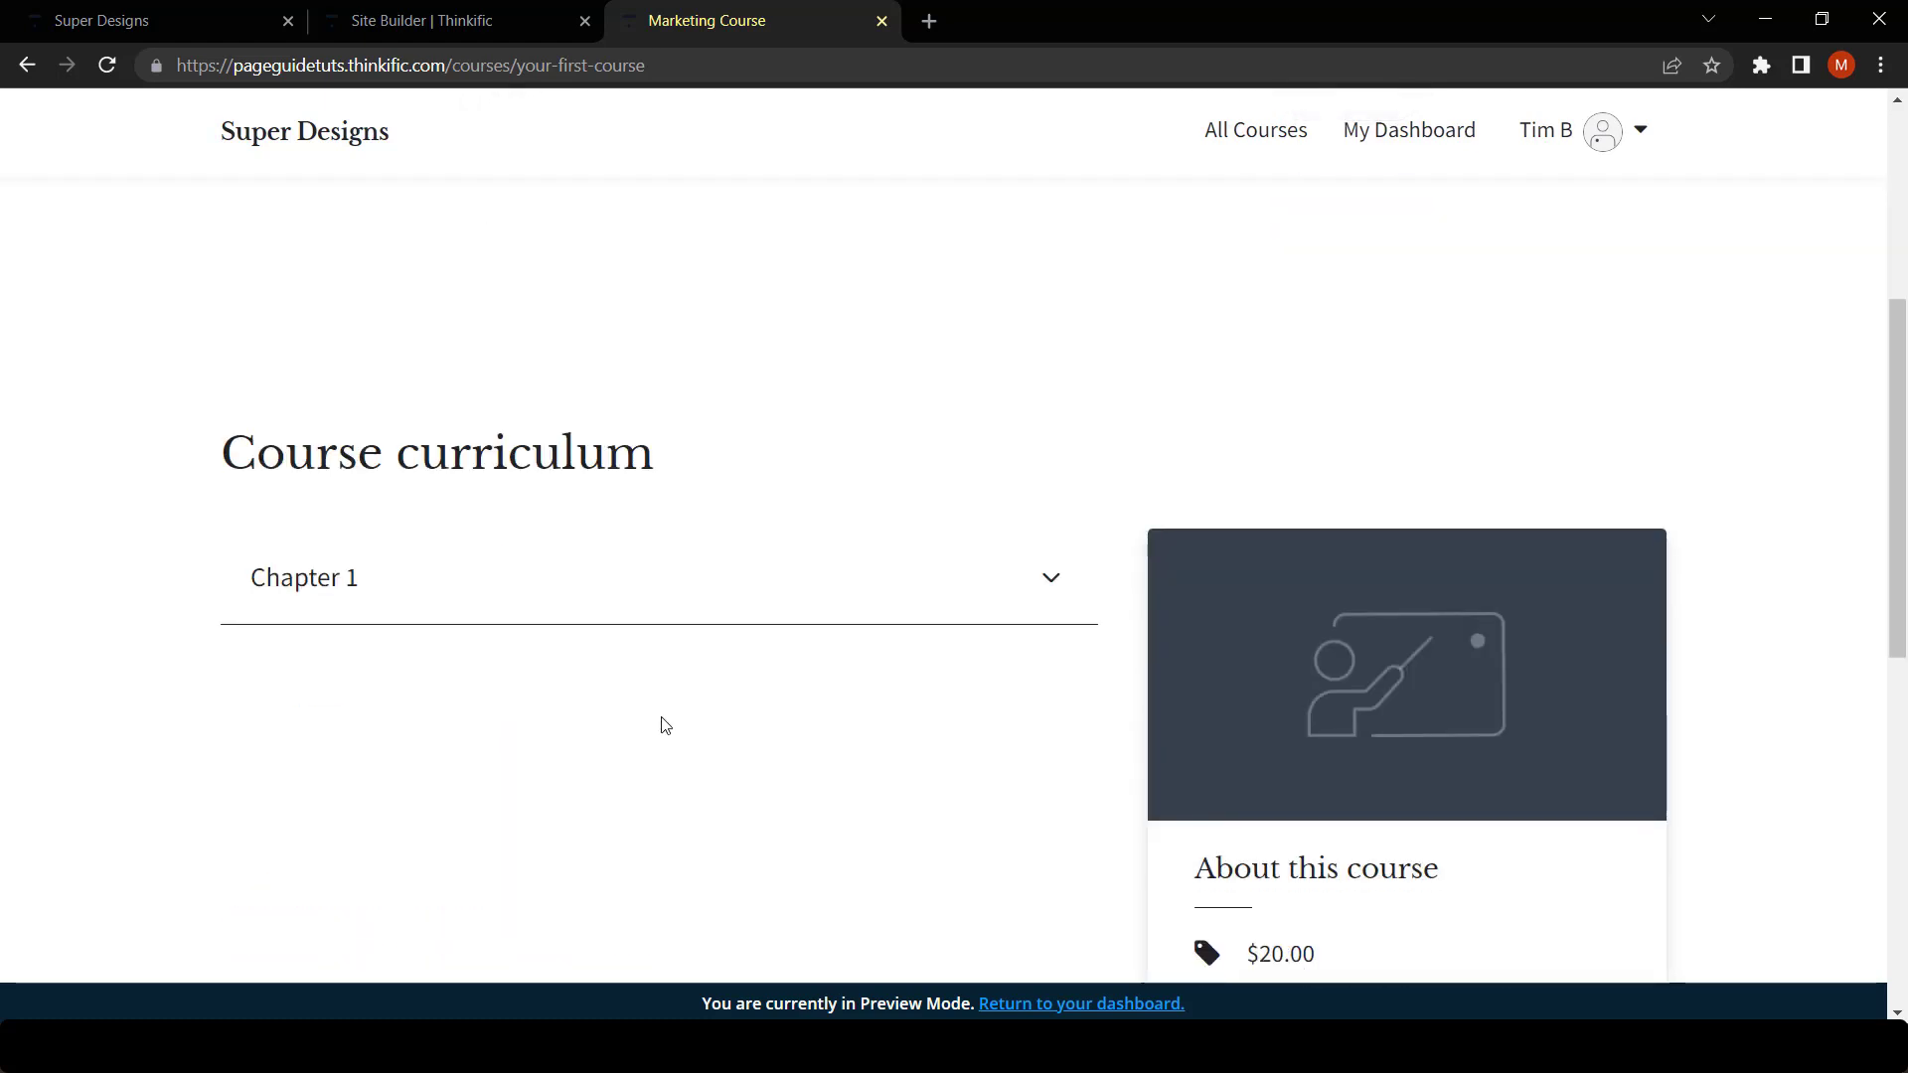
scroll(659, 724, "down", 2)
scroll(660, 724, "down", 6)
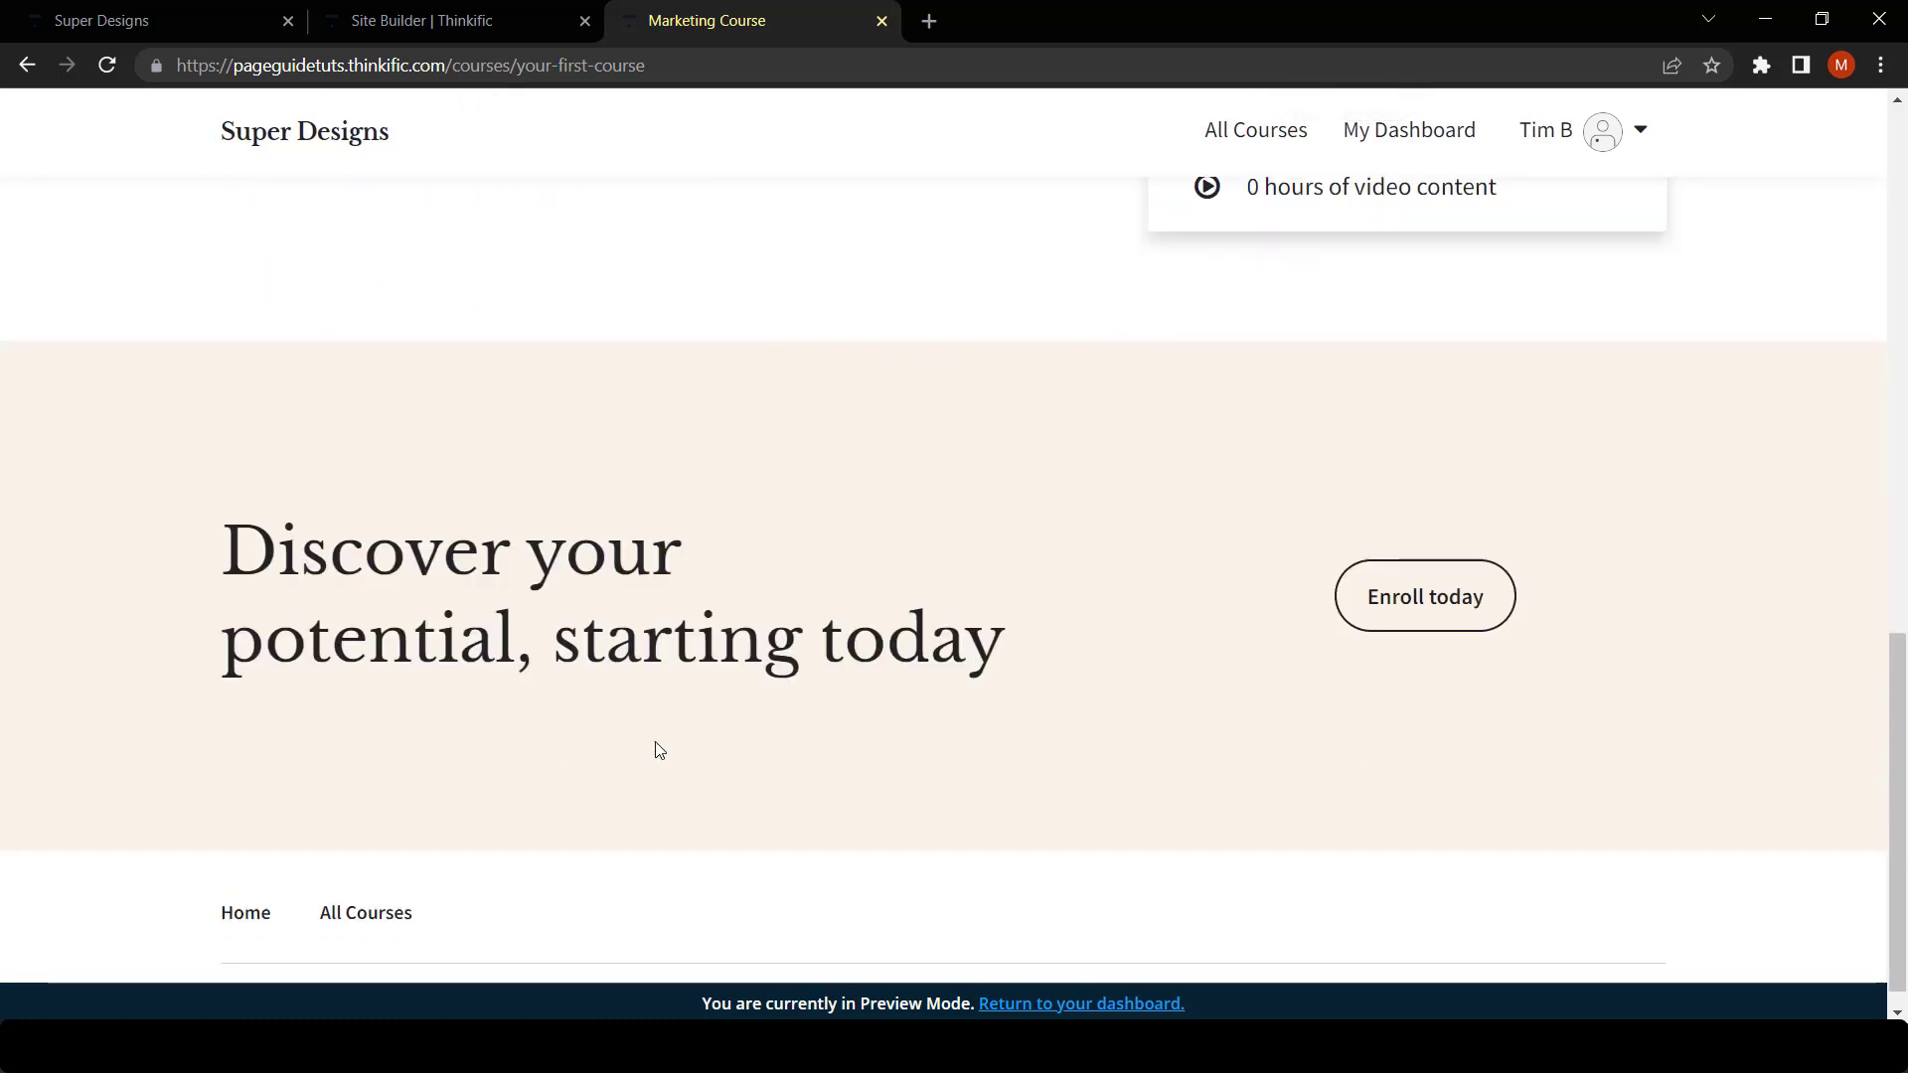
scroll(665, 749, "up", 5)
In the Site Builder, add an "All pricing options" smart section to the Marketing Course landing page.
left_click(521, 34)
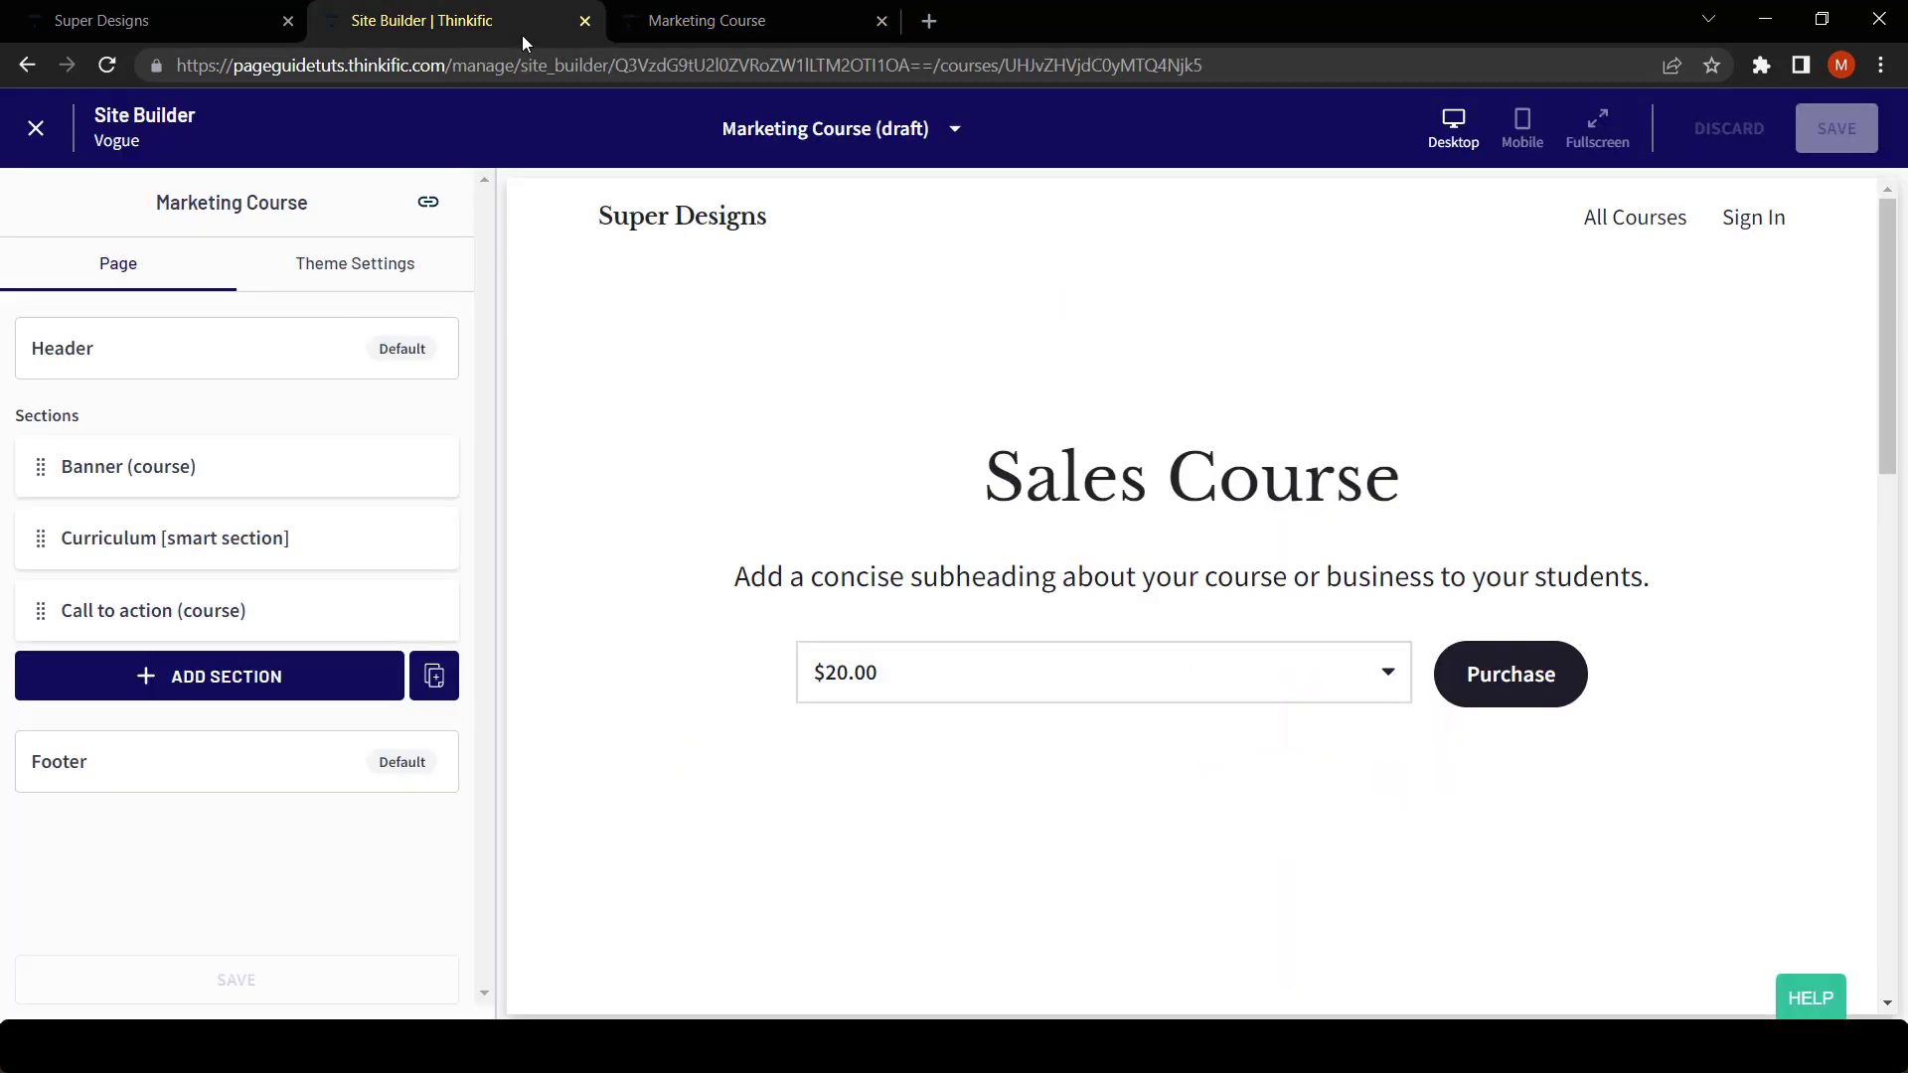
left_click(253, 679)
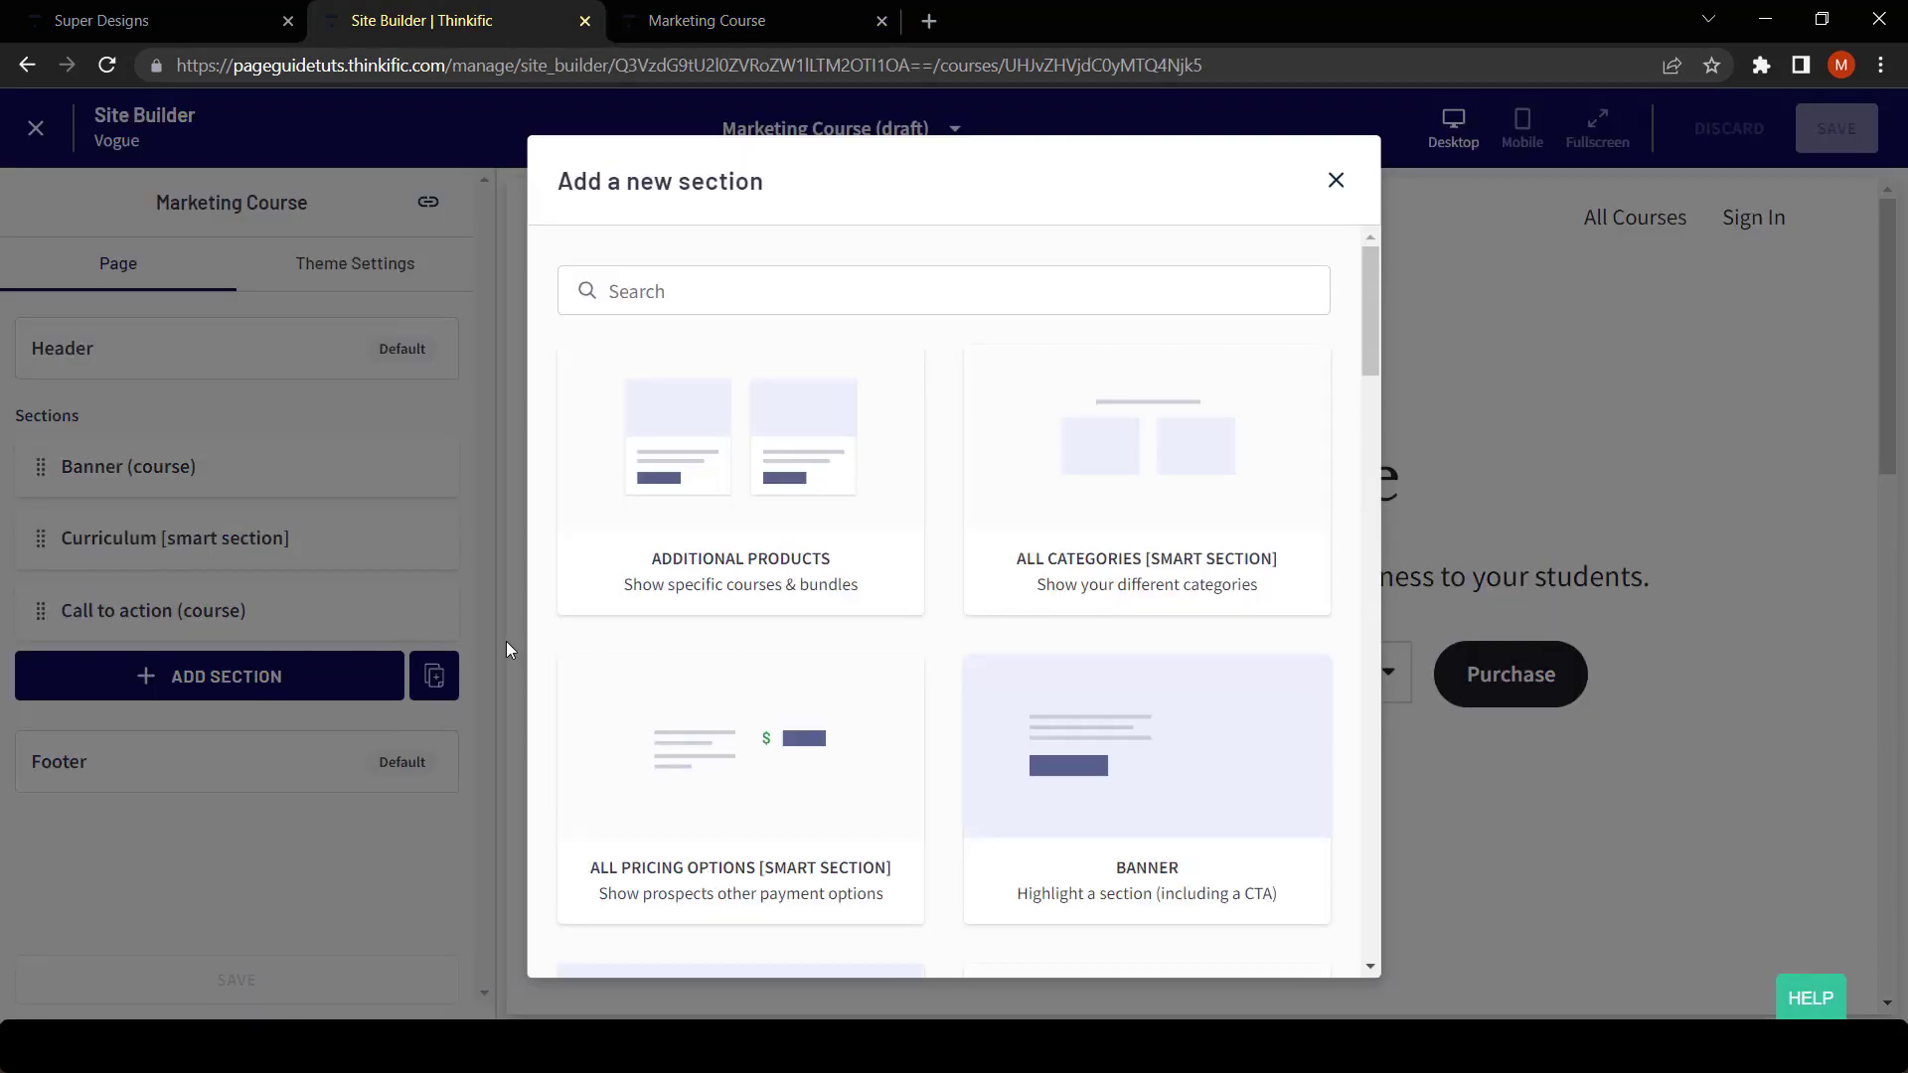
left_click(1335, 179)
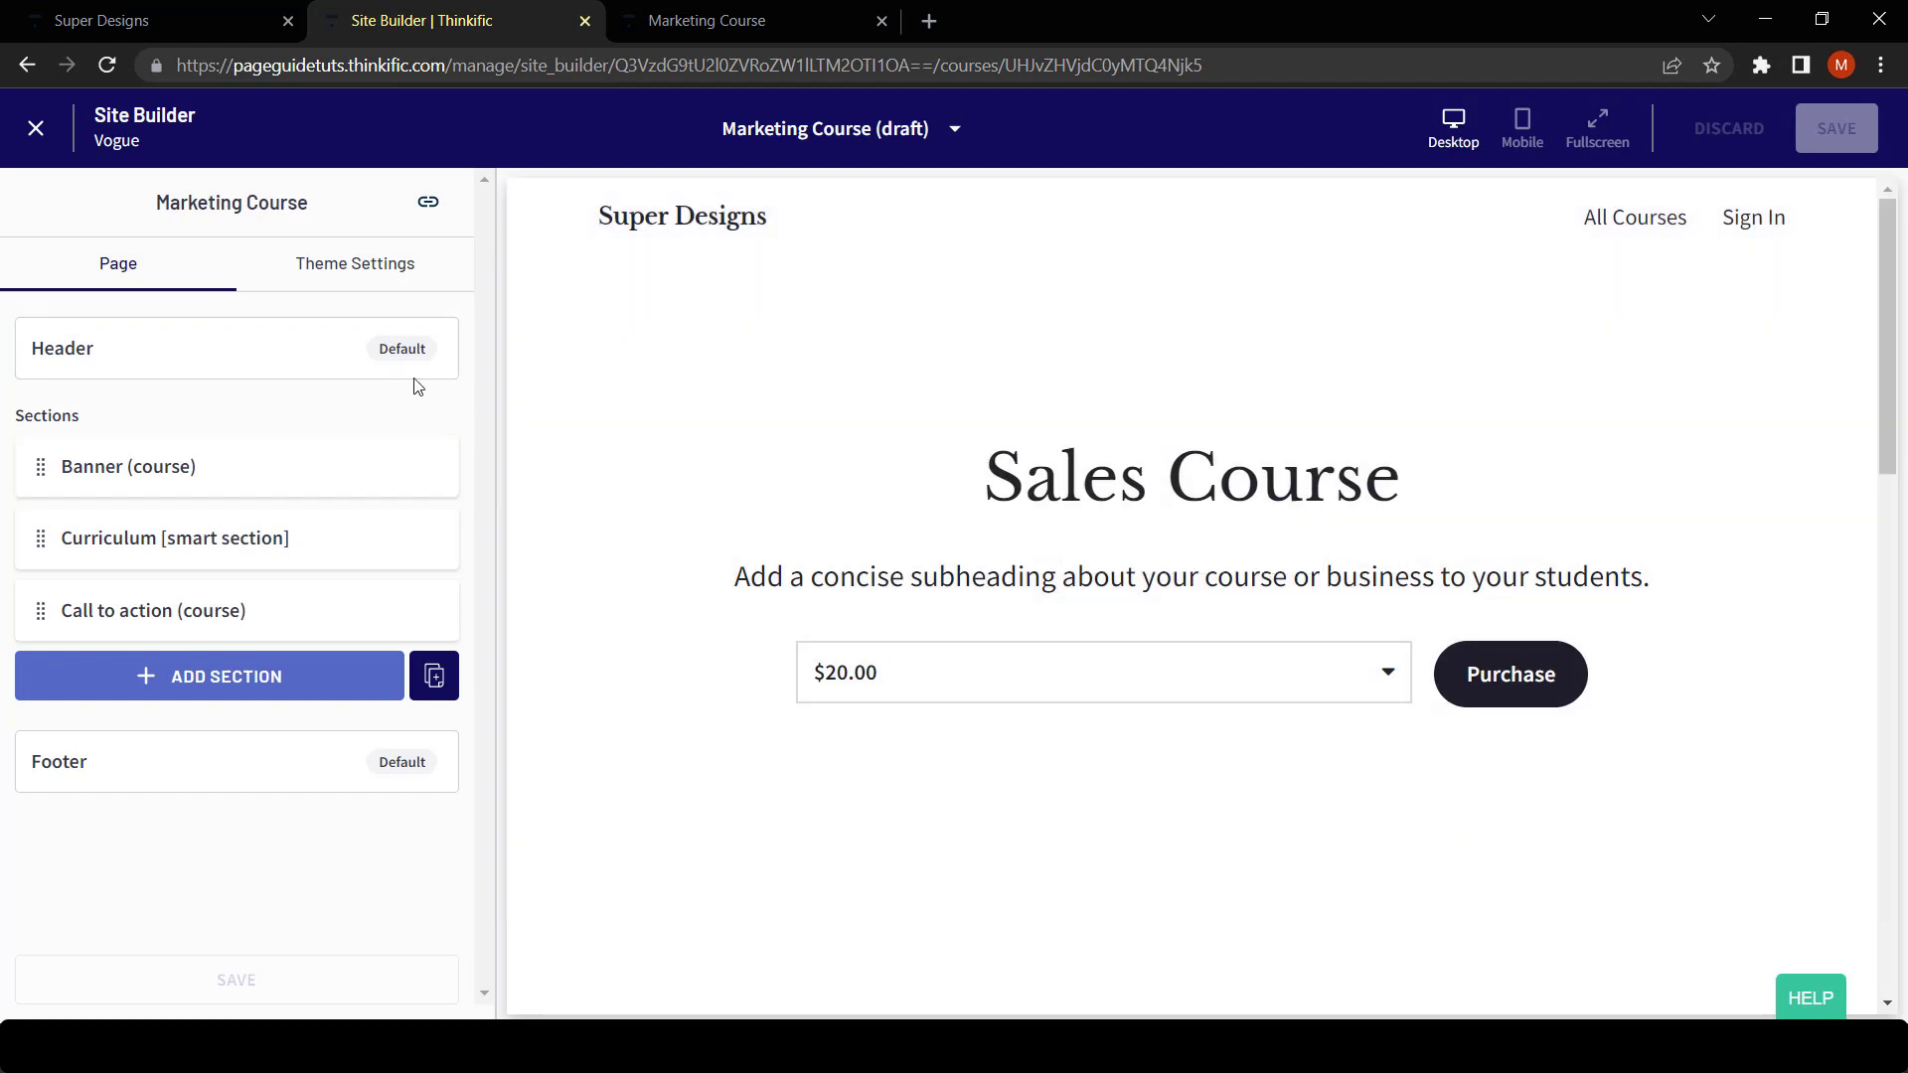
left_click(306, 672)
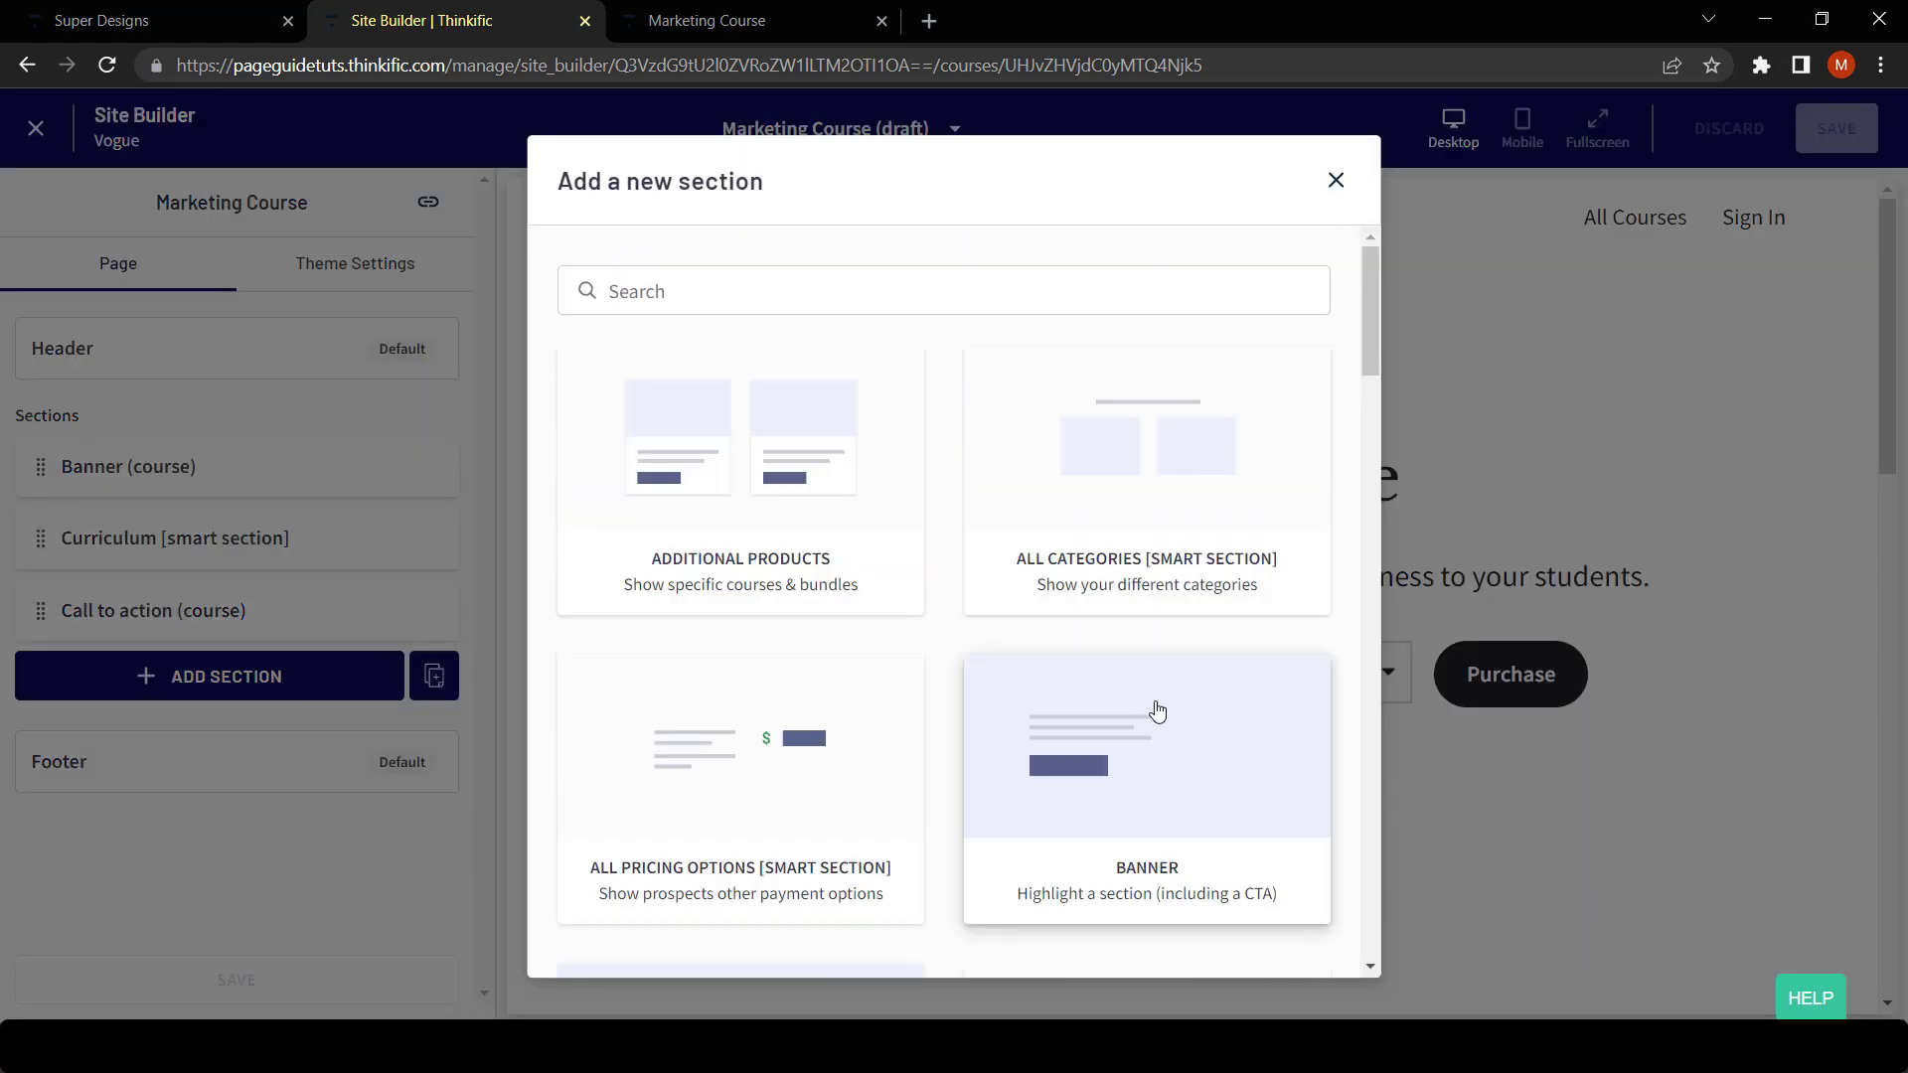
left_click(811, 815)
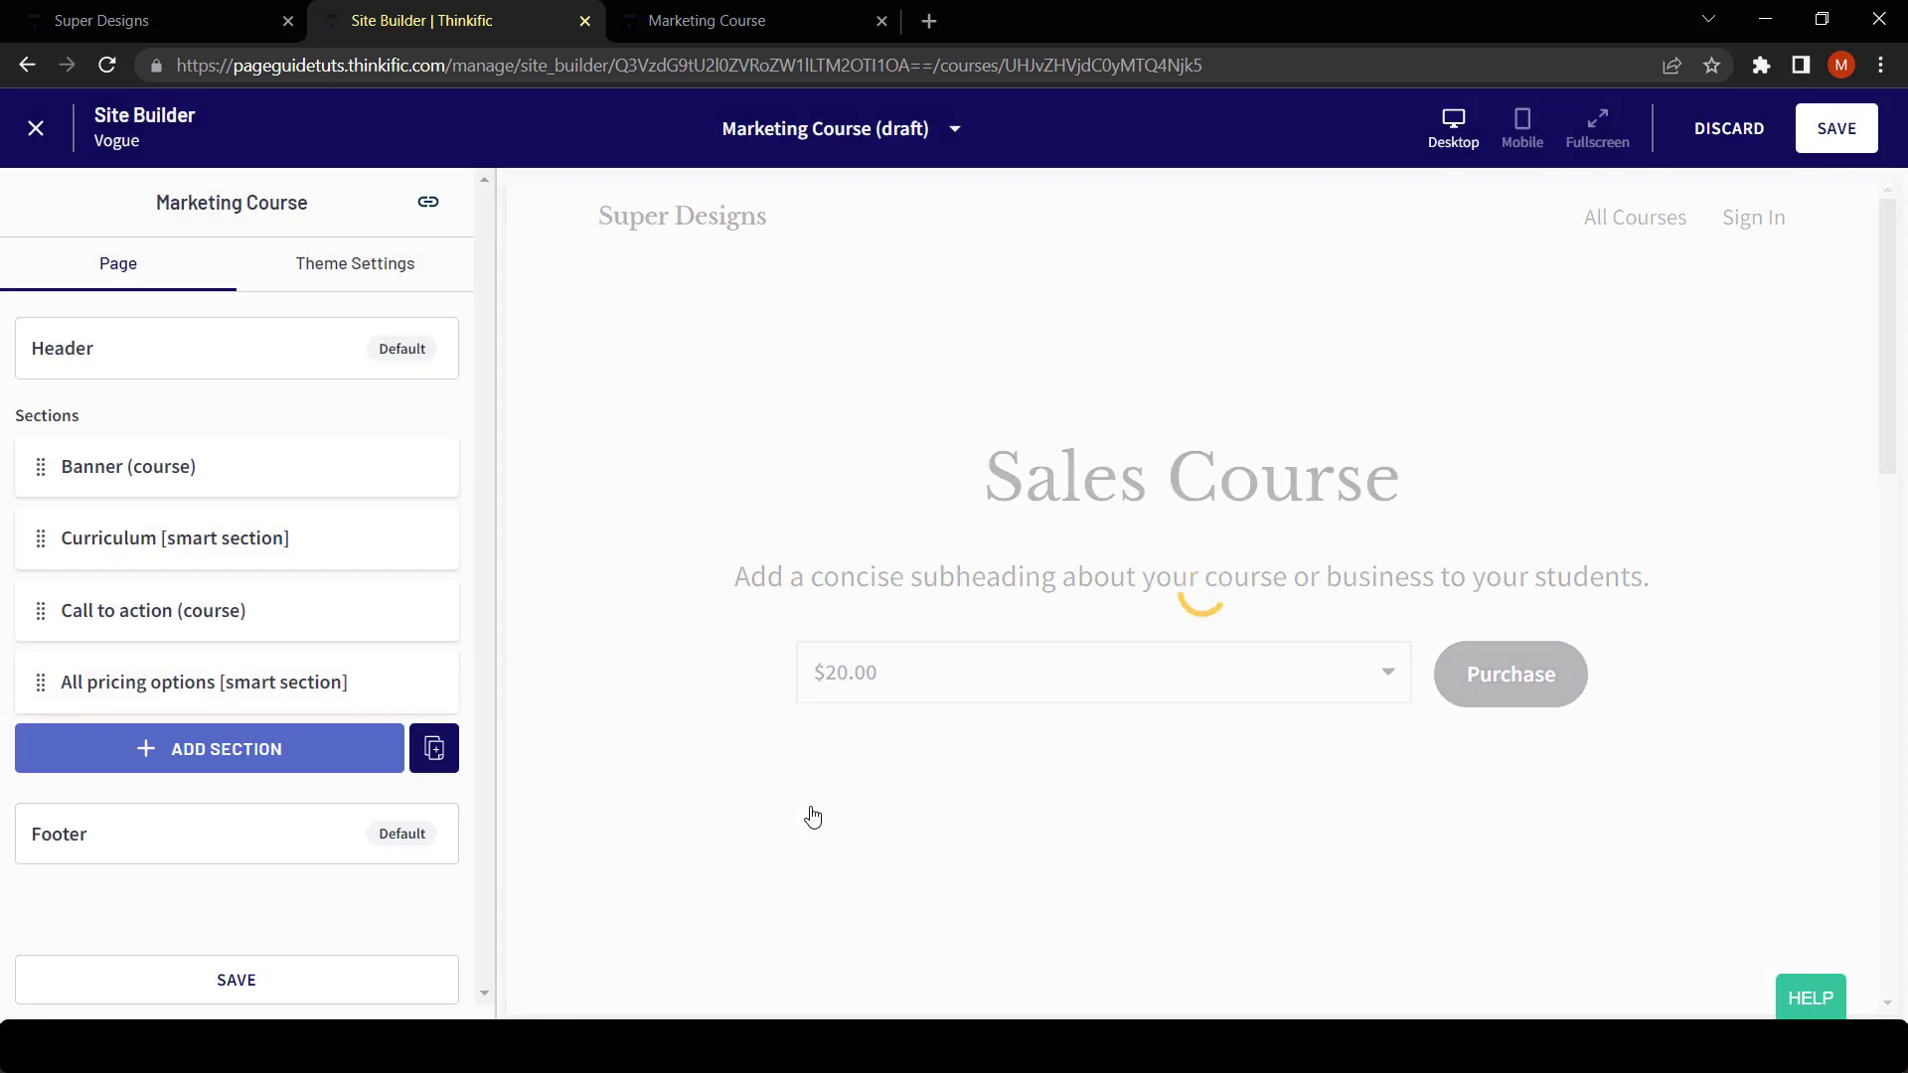